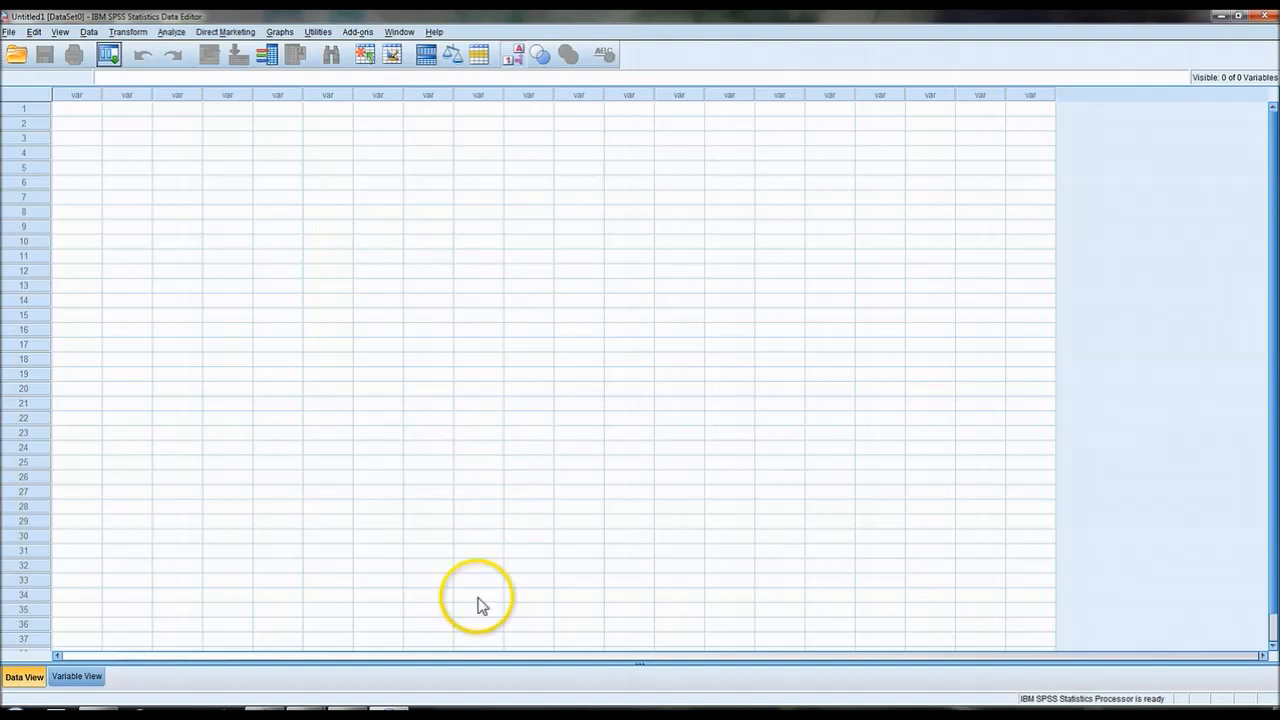
# Bring up the HIV positive newborns and serum creatinine text files in Notepad.
pyautogui.moveTo(306, 714)
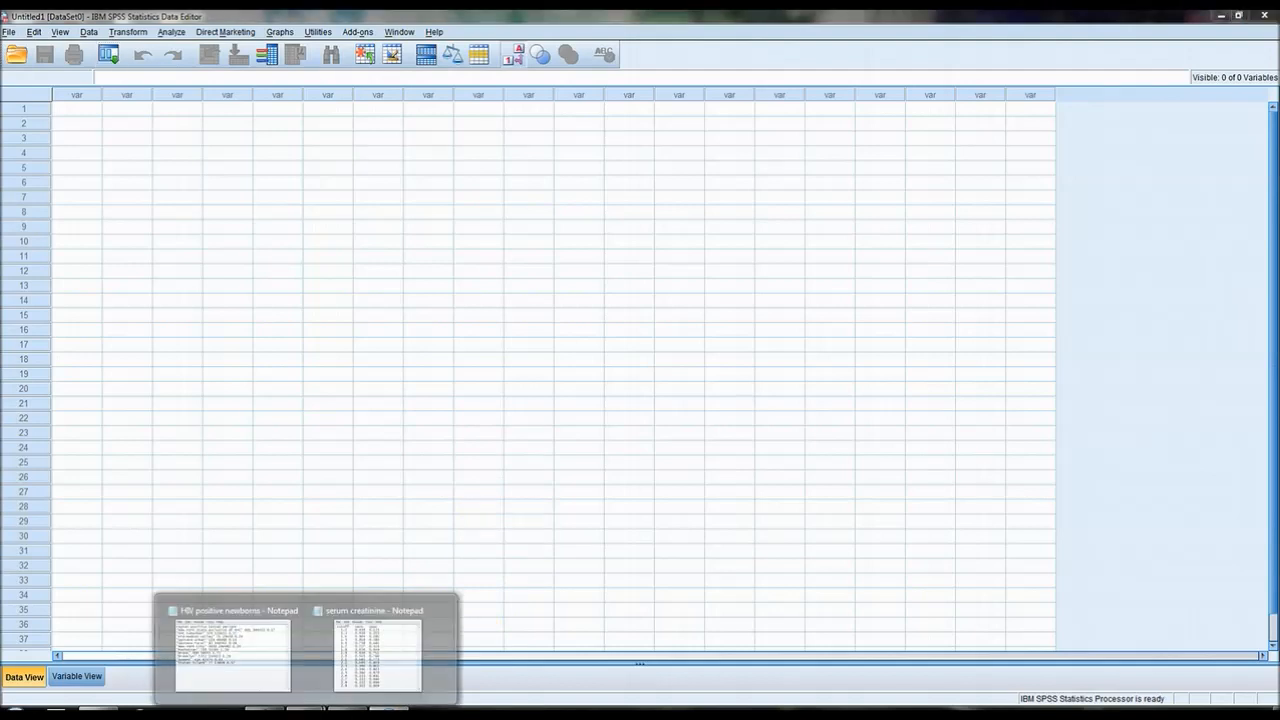
pyautogui.click(265, 676)
pyautogui.moveTo(306, 714)
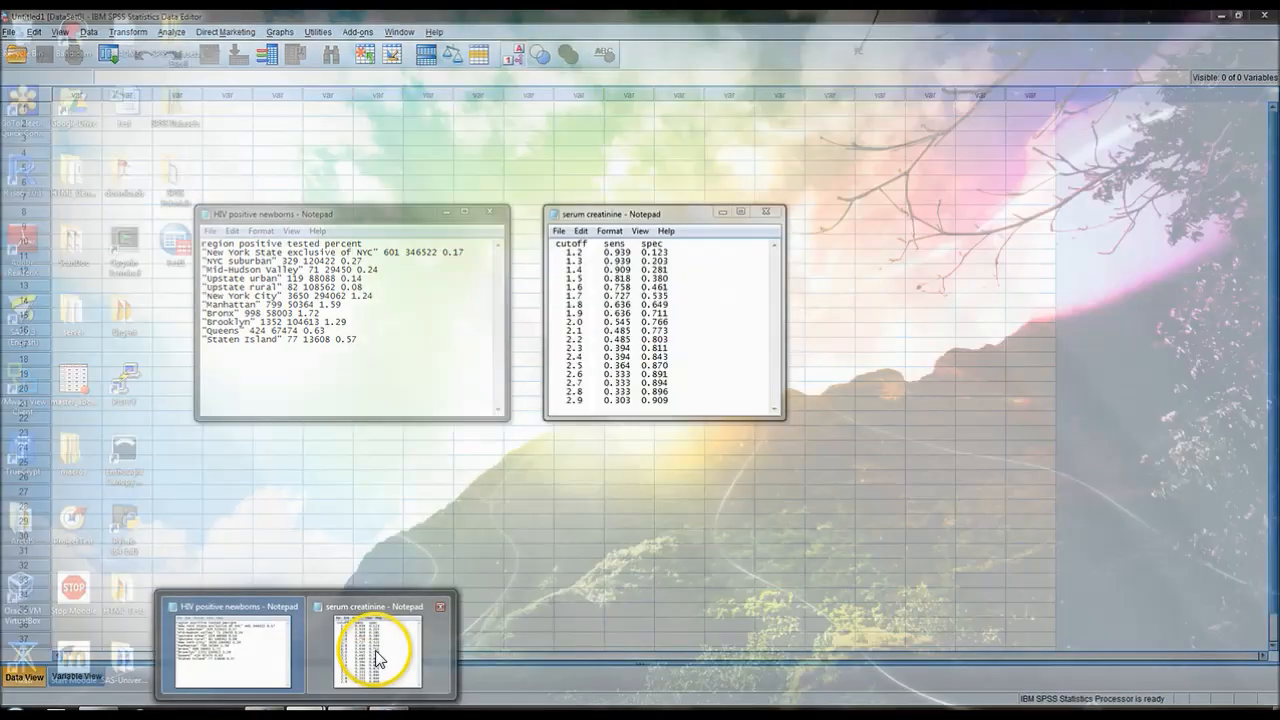
pyautogui.click(376, 655)
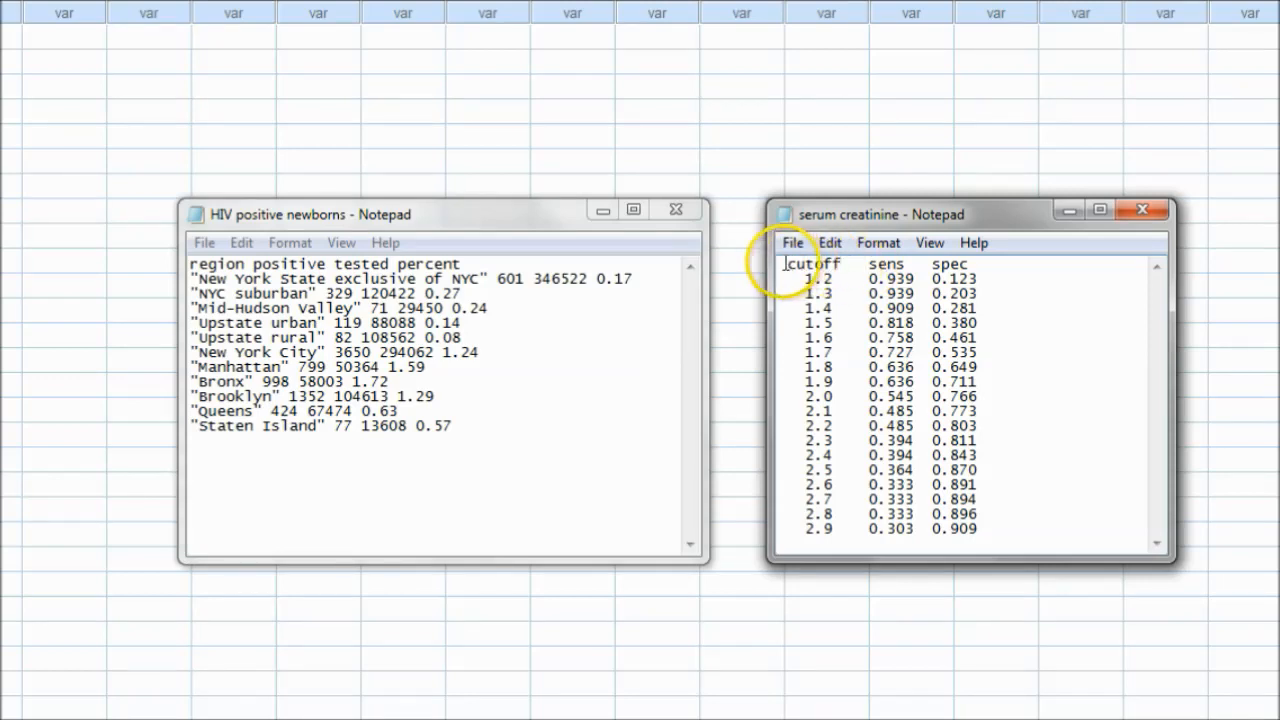
# Examine the cutoff and sens columns of the serum creatinine file, then minimize its window.
pyautogui.moveTo(785, 264); pyautogui.dragTo(843, 263)
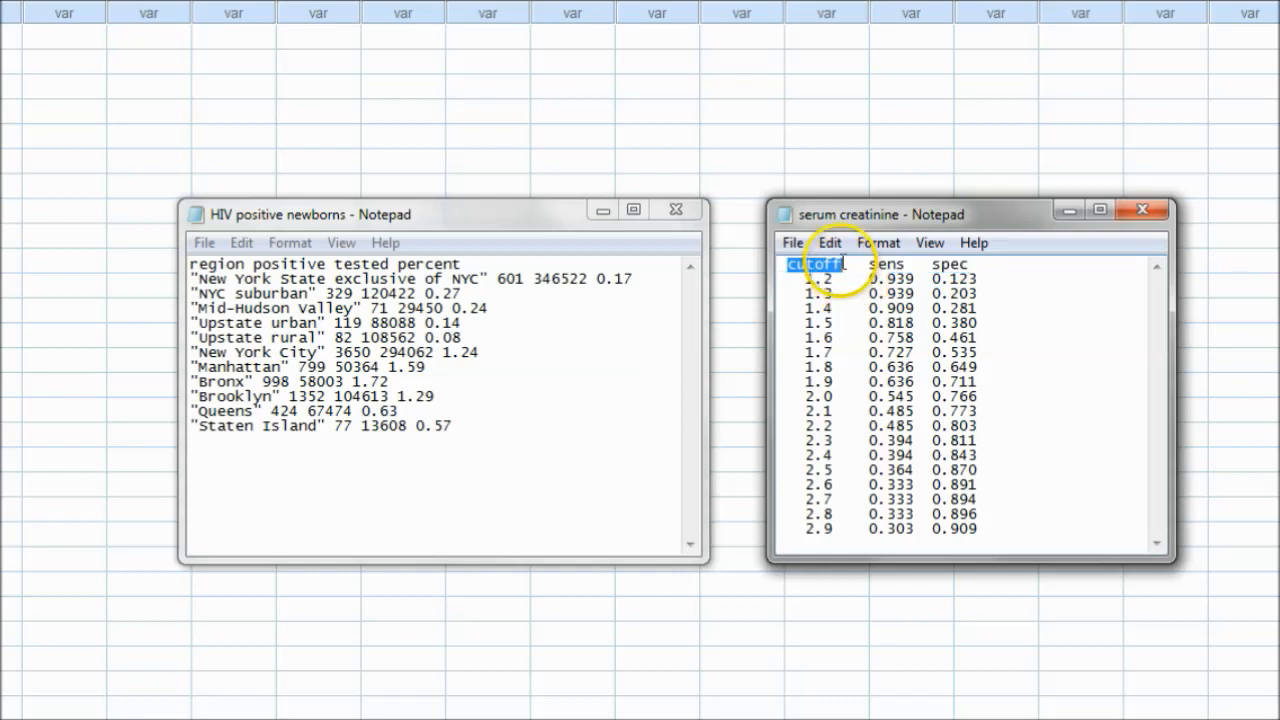
pyautogui.moveTo(869, 264); pyautogui.dragTo(904, 264)
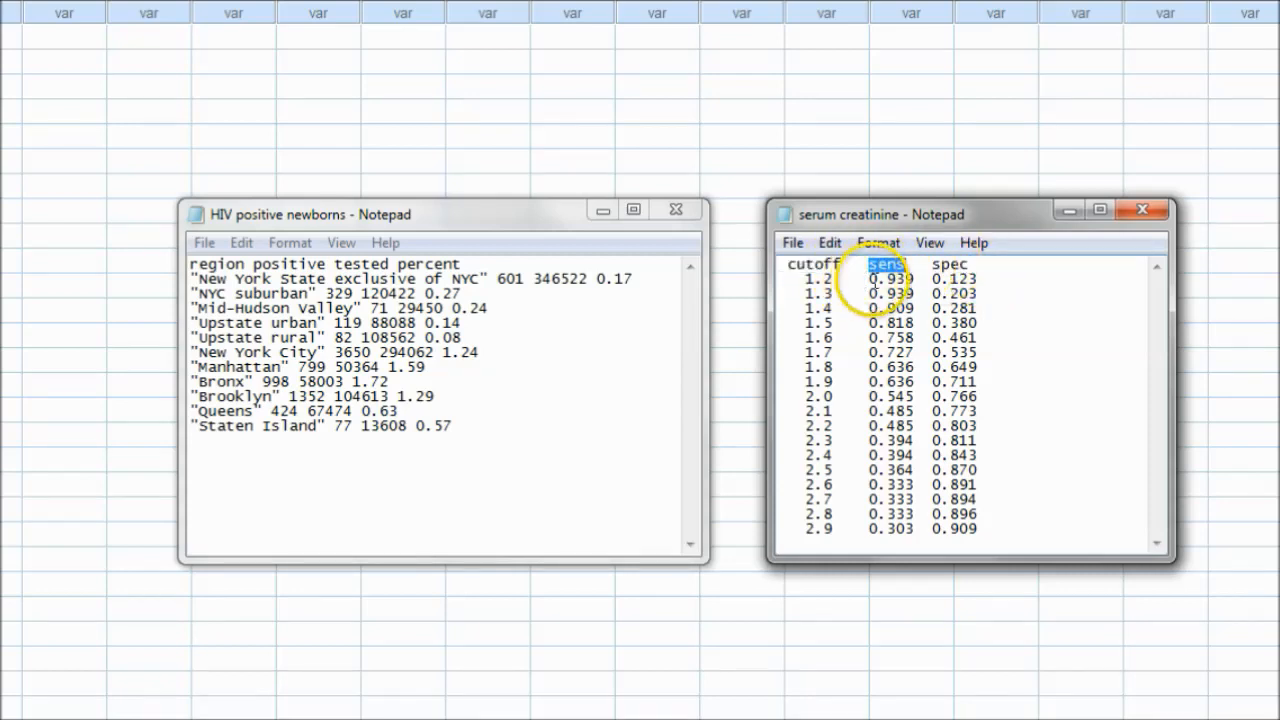
pyautogui.click(871, 286)
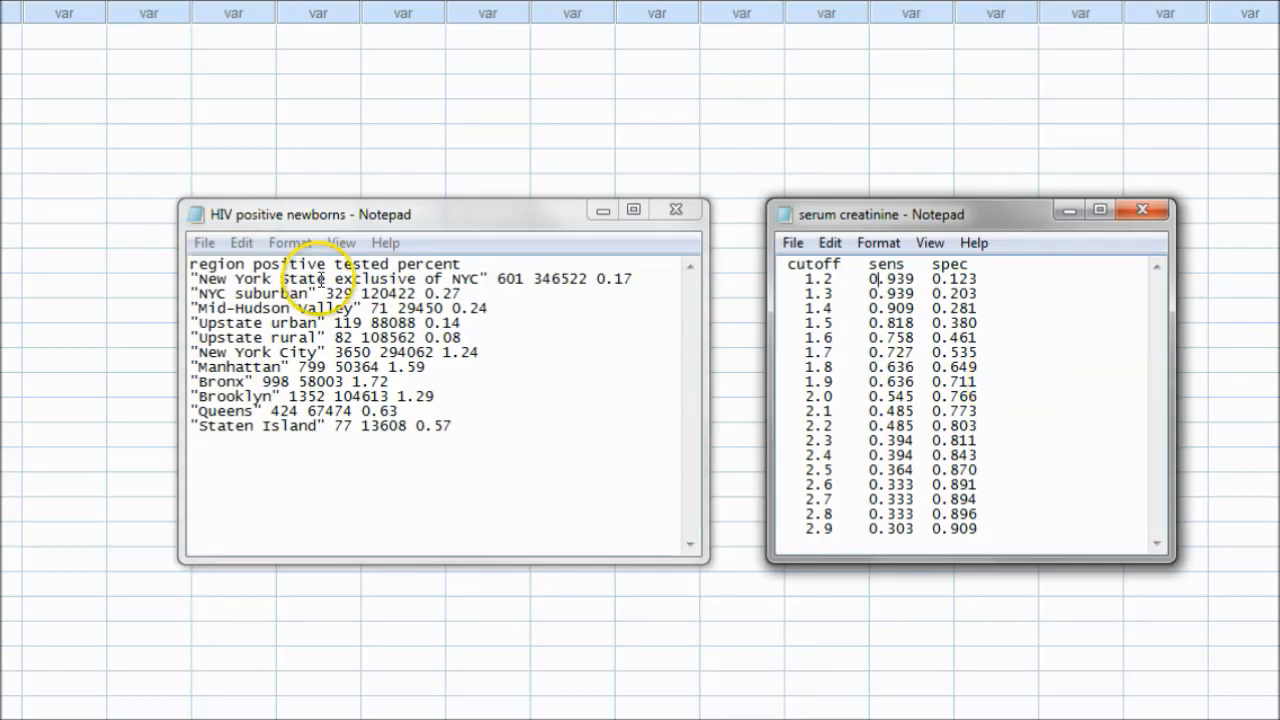
pyautogui.click(1070, 212)
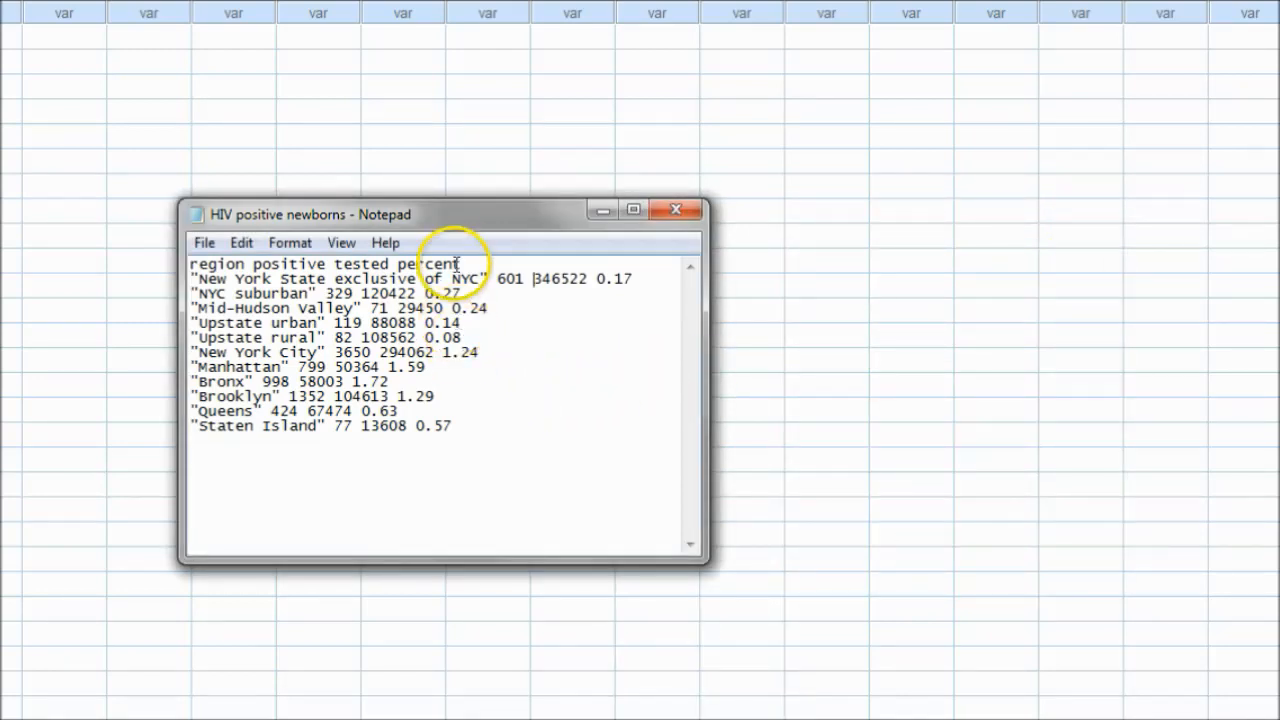
# Examine the header row and the quotation marks around region names in the HIV positive newborns file, then minimize its window.
pyautogui.moveTo(463, 263); pyautogui.dragTo(191, 255)
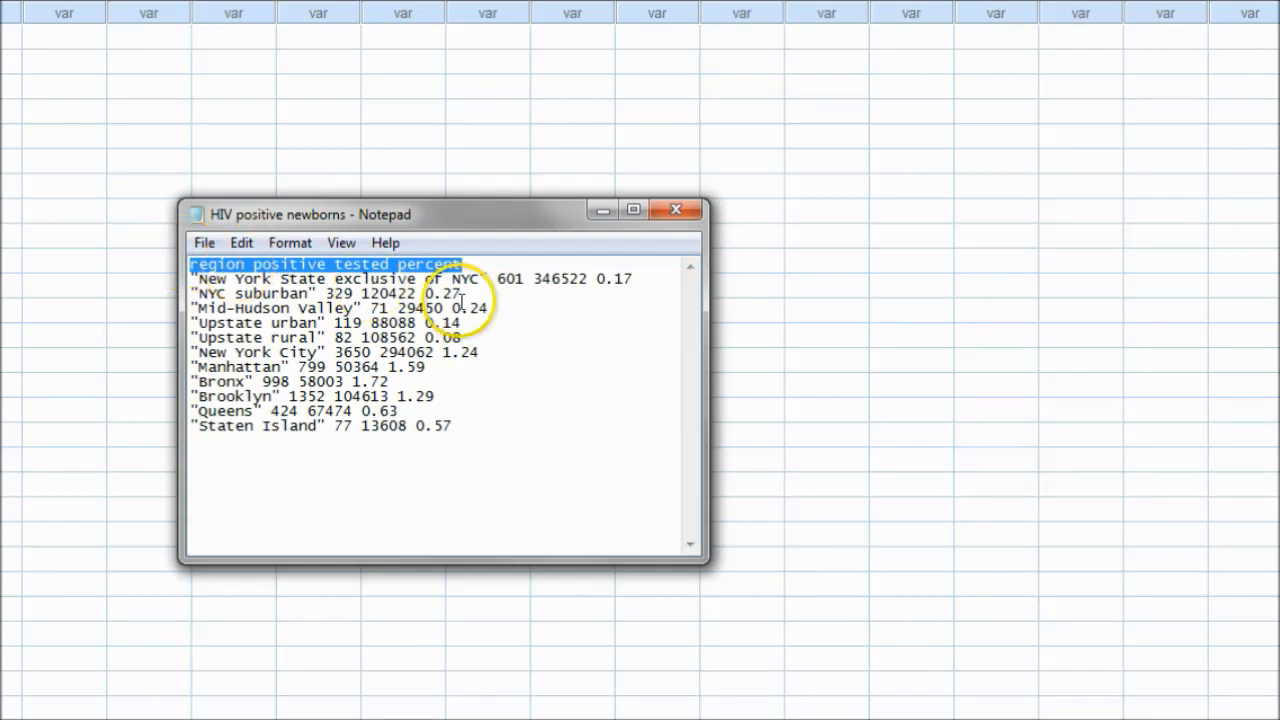
pyautogui.click(588, 330)
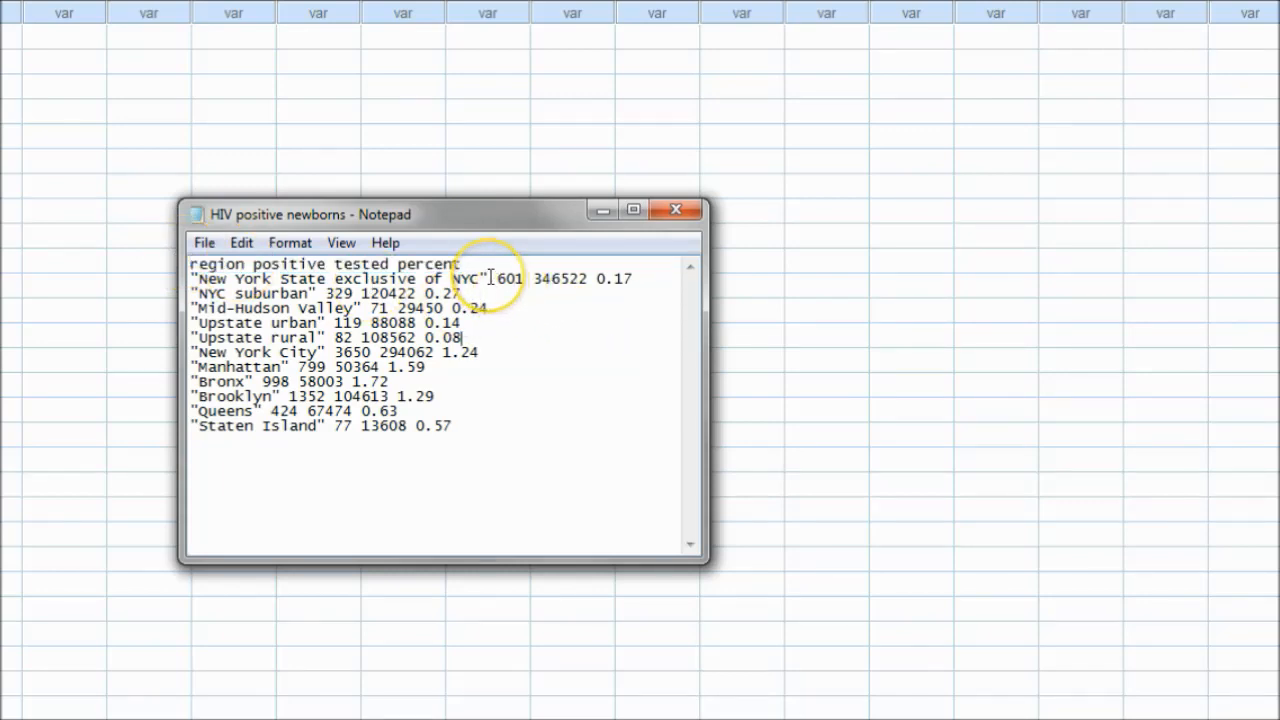
pyautogui.moveTo(489, 278); pyautogui.dragTo(481, 278)
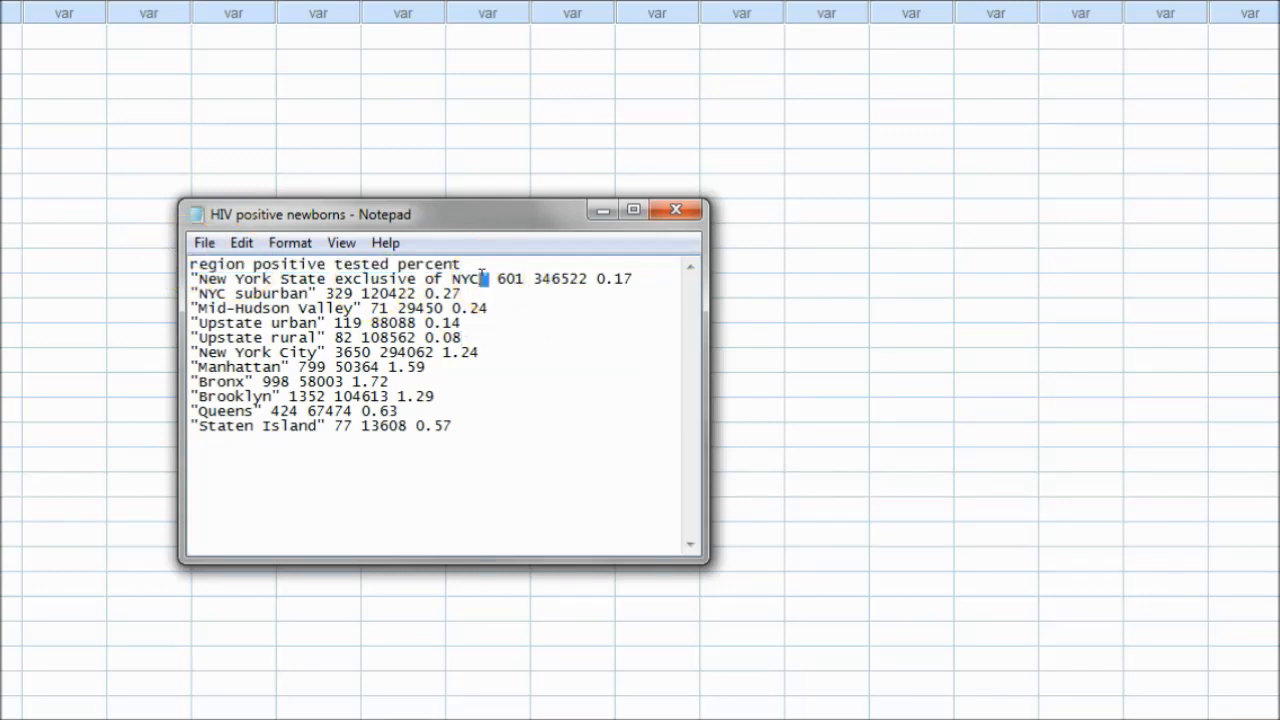
pyautogui.moveTo(198, 279); pyautogui.dragTo(190, 279)
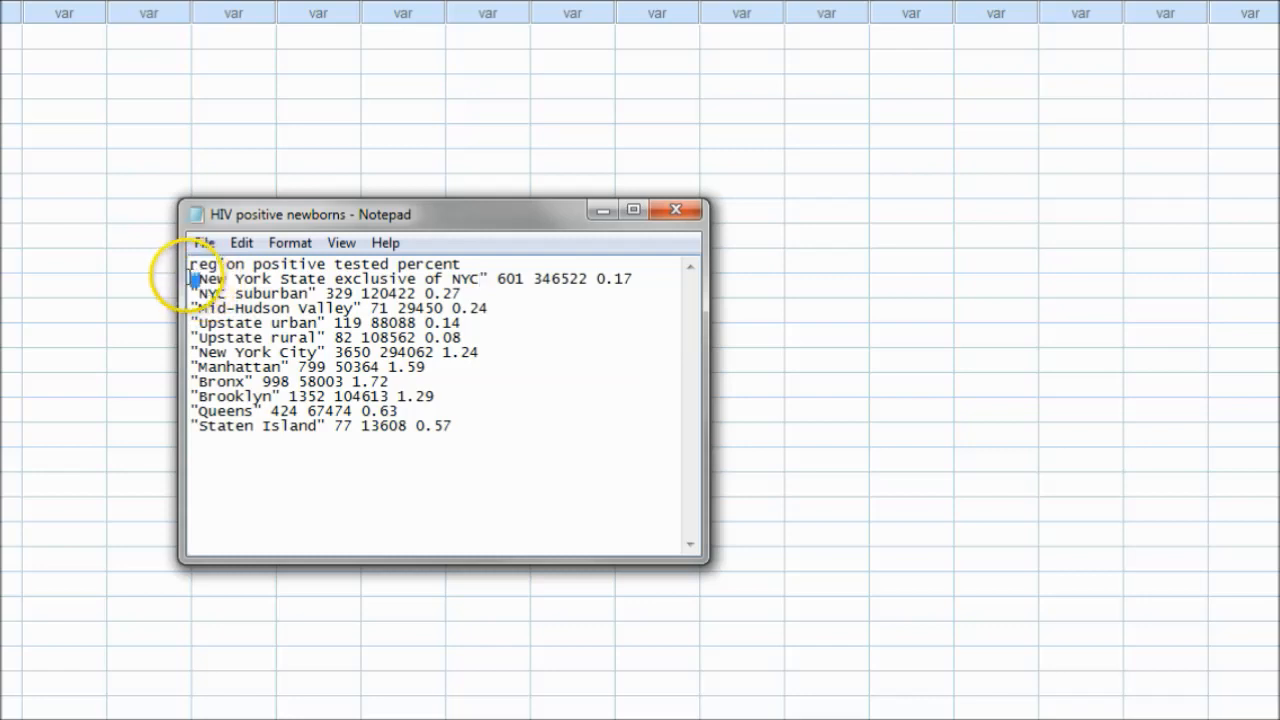
pyautogui.click(480, 358)
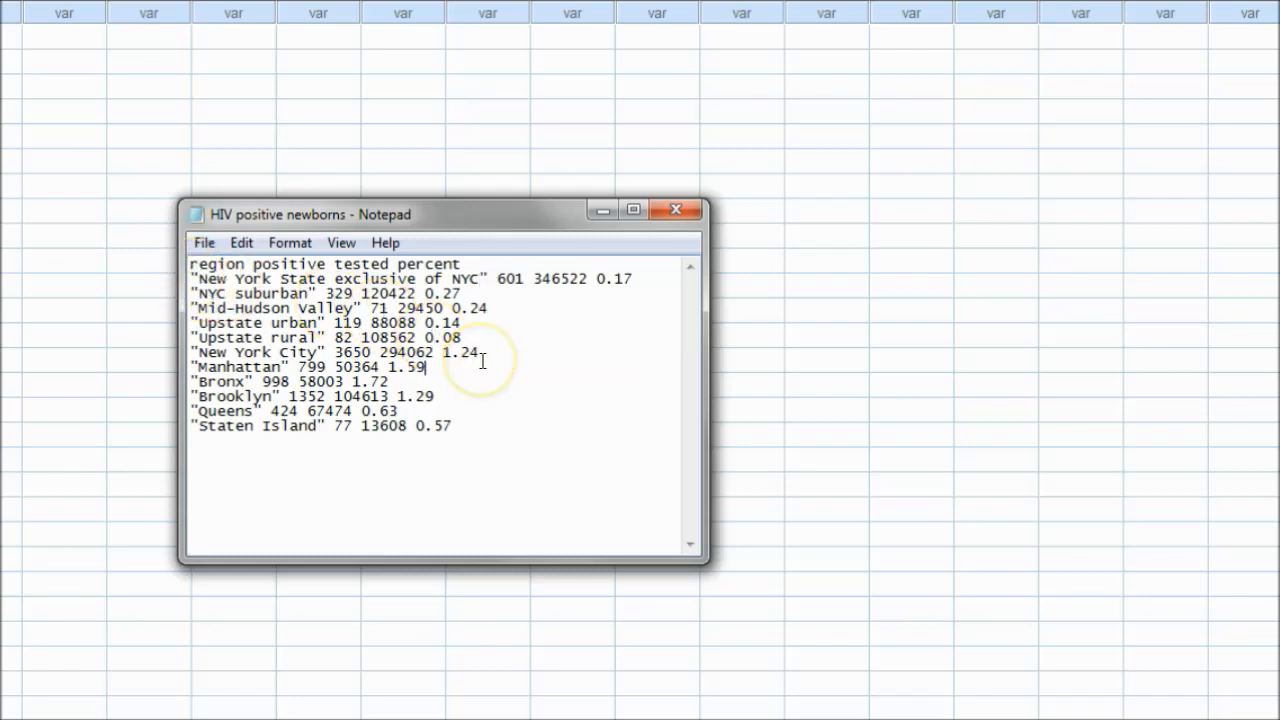
pyautogui.click(483, 363)
pyautogui.click(601, 212)
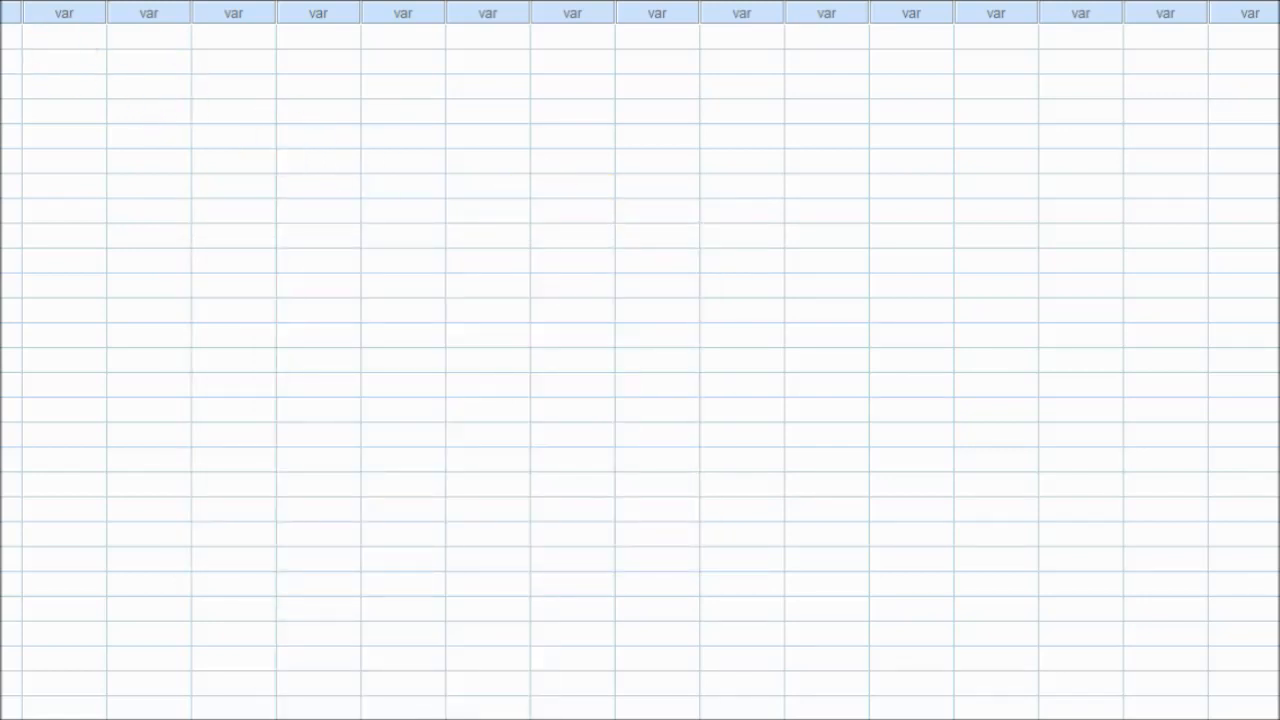
# Read HIV positive newborns.txt from the Desktop's SPSS Datasets chap06 folder as text data, without using a predefined format.
pyautogui.click(0, 0)
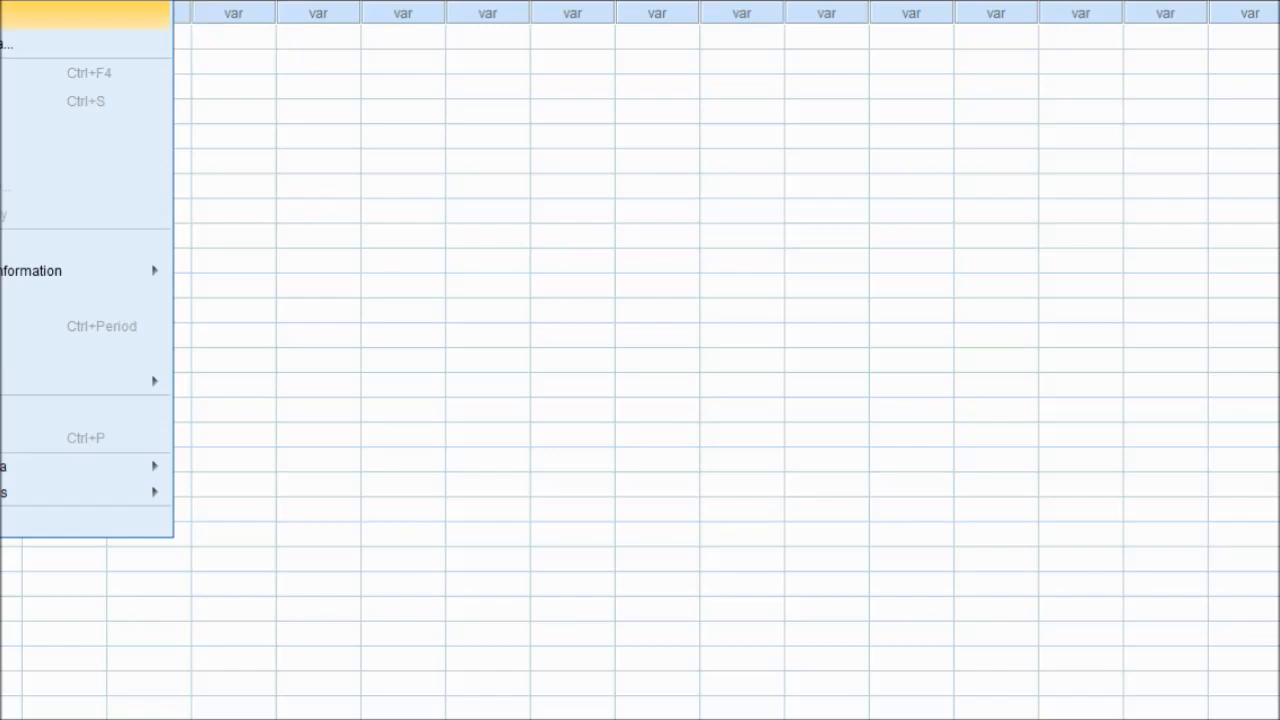
pyautogui.click(20, 14)
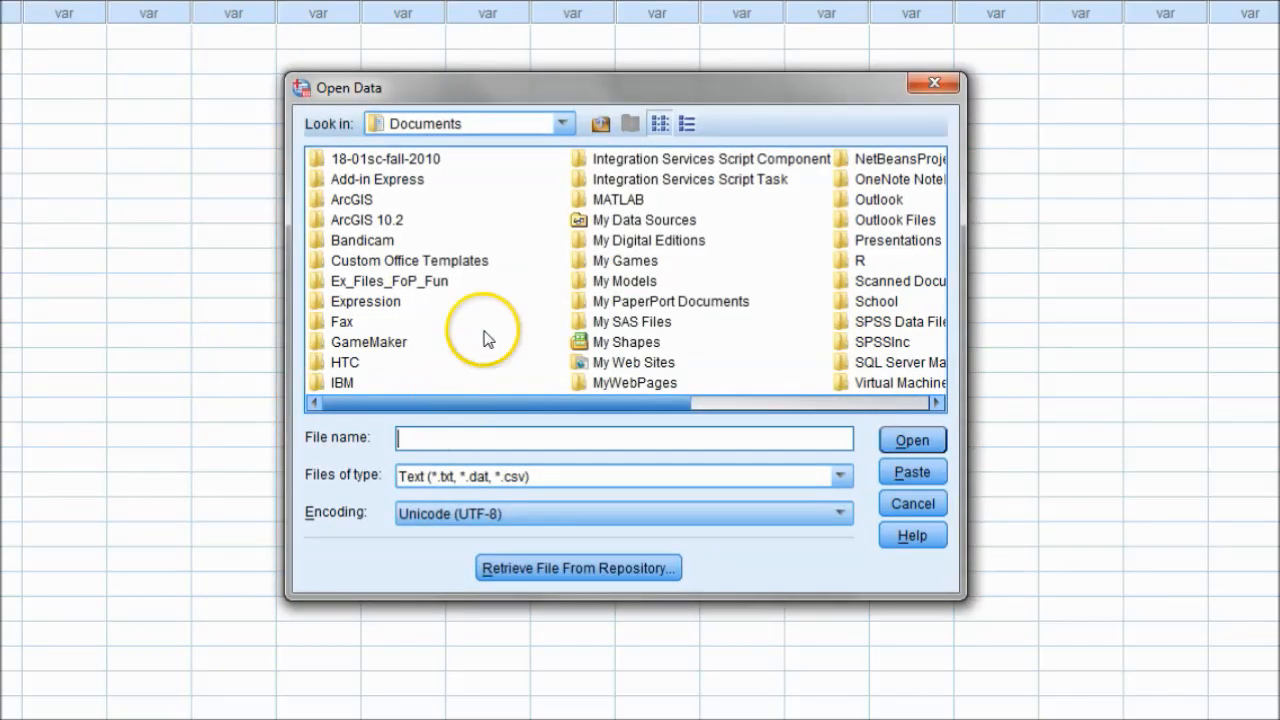
pyautogui.click(563, 123)
pyautogui.moveTo(569, 188); pyautogui.dragTo(543, 157)
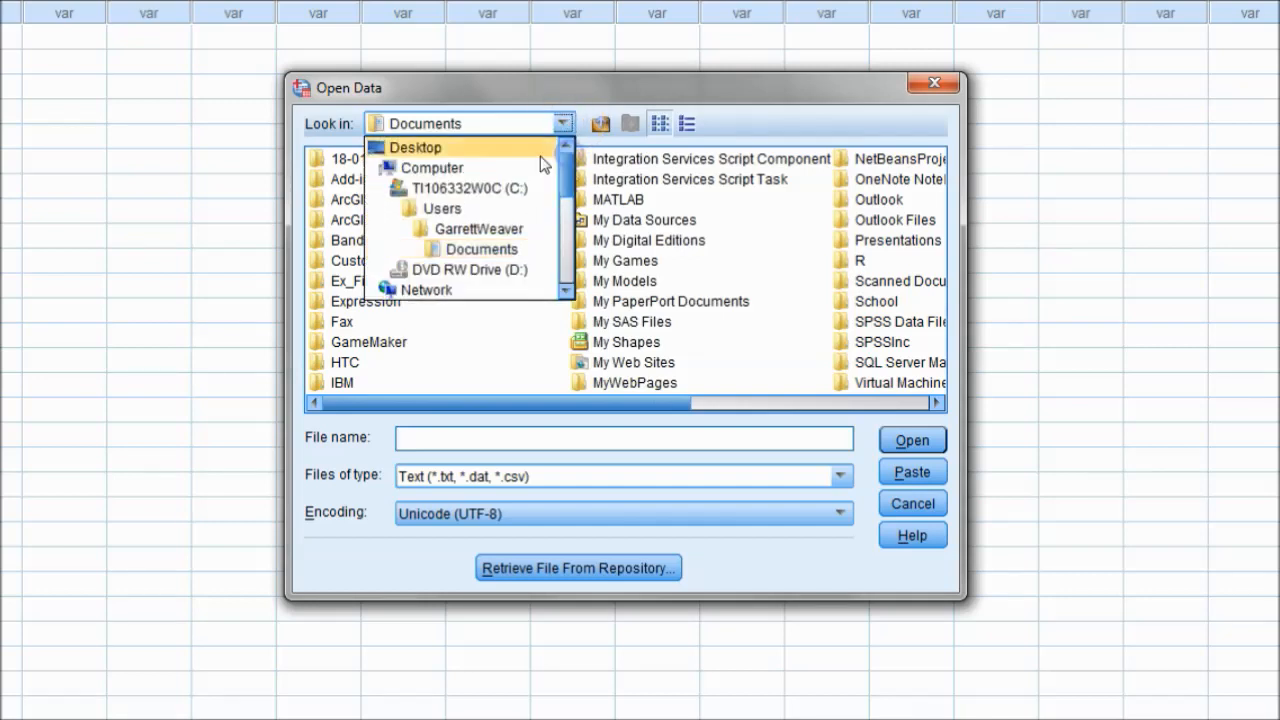
pyautogui.click(430, 147)
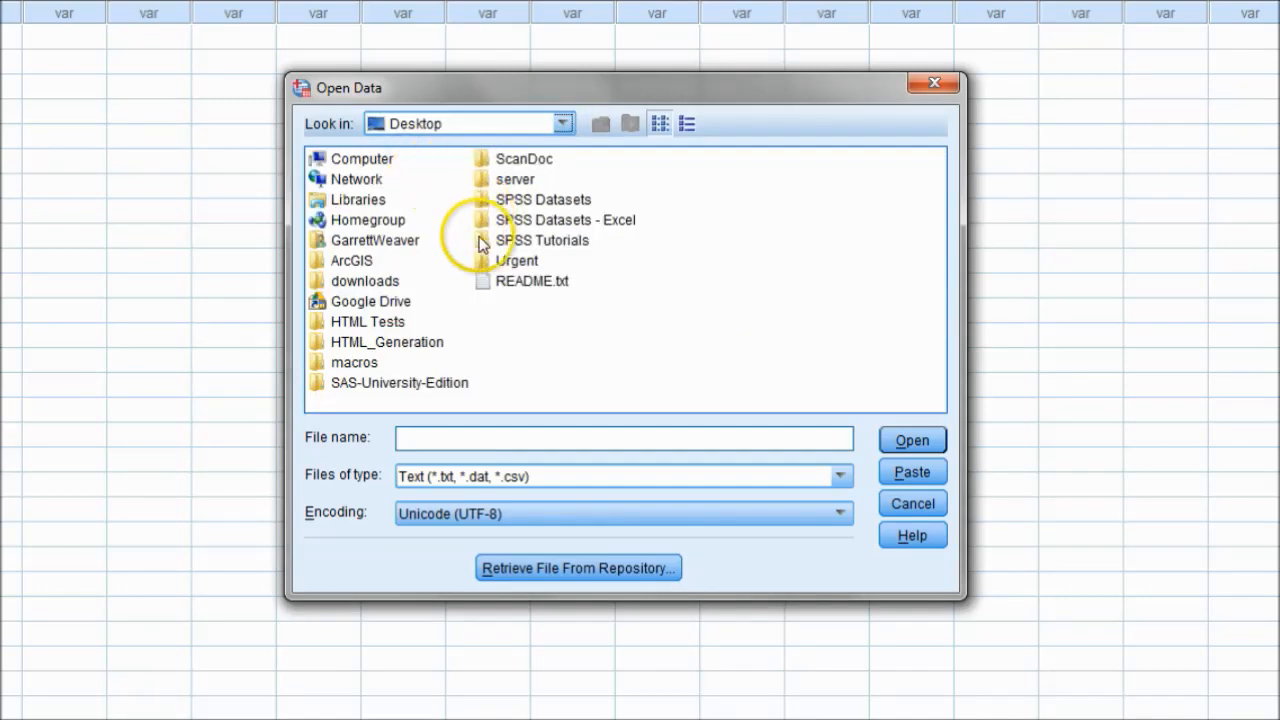
pyautogui.doubleClick(540, 199)
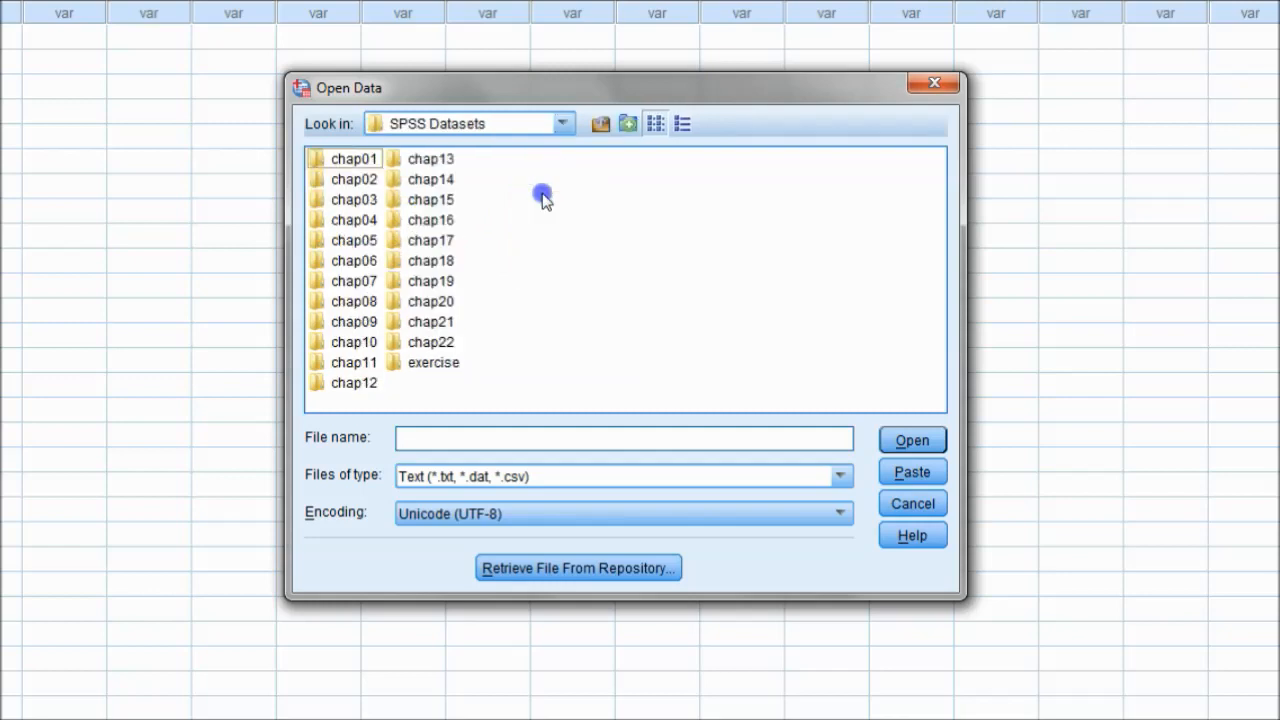
pyautogui.doubleClick(358, 261)
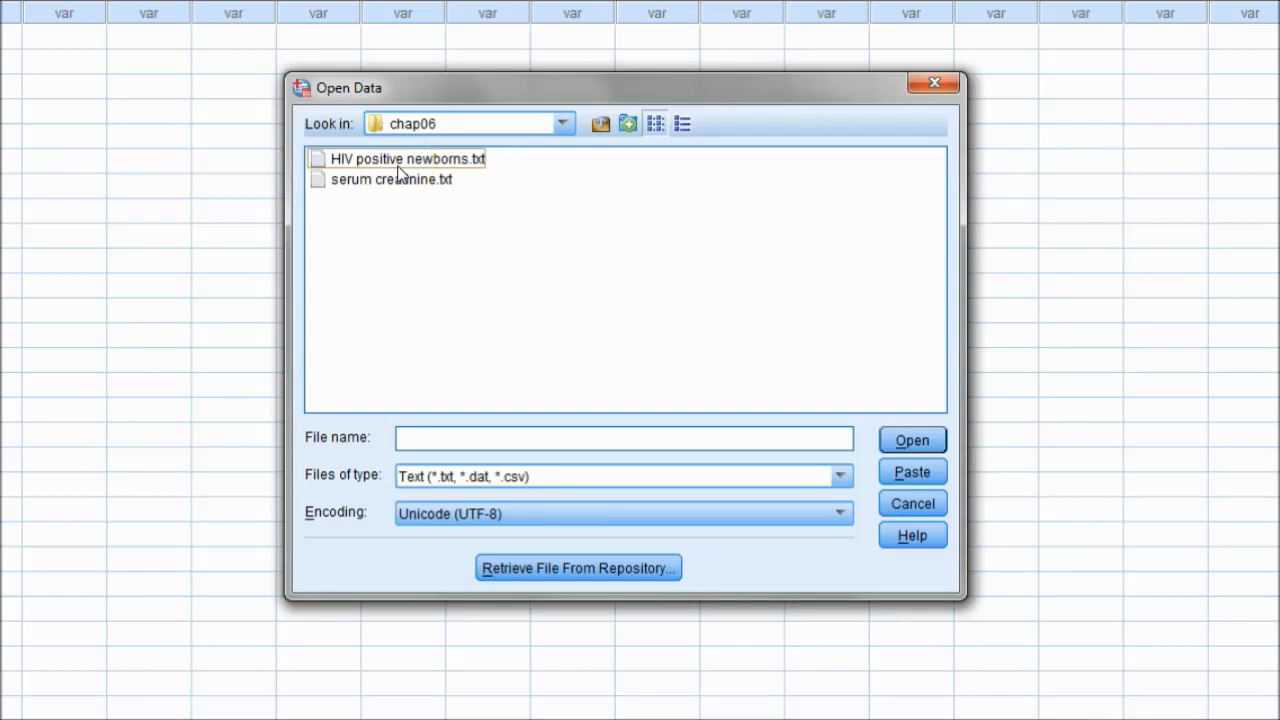
pyautogui.click(449, 161)
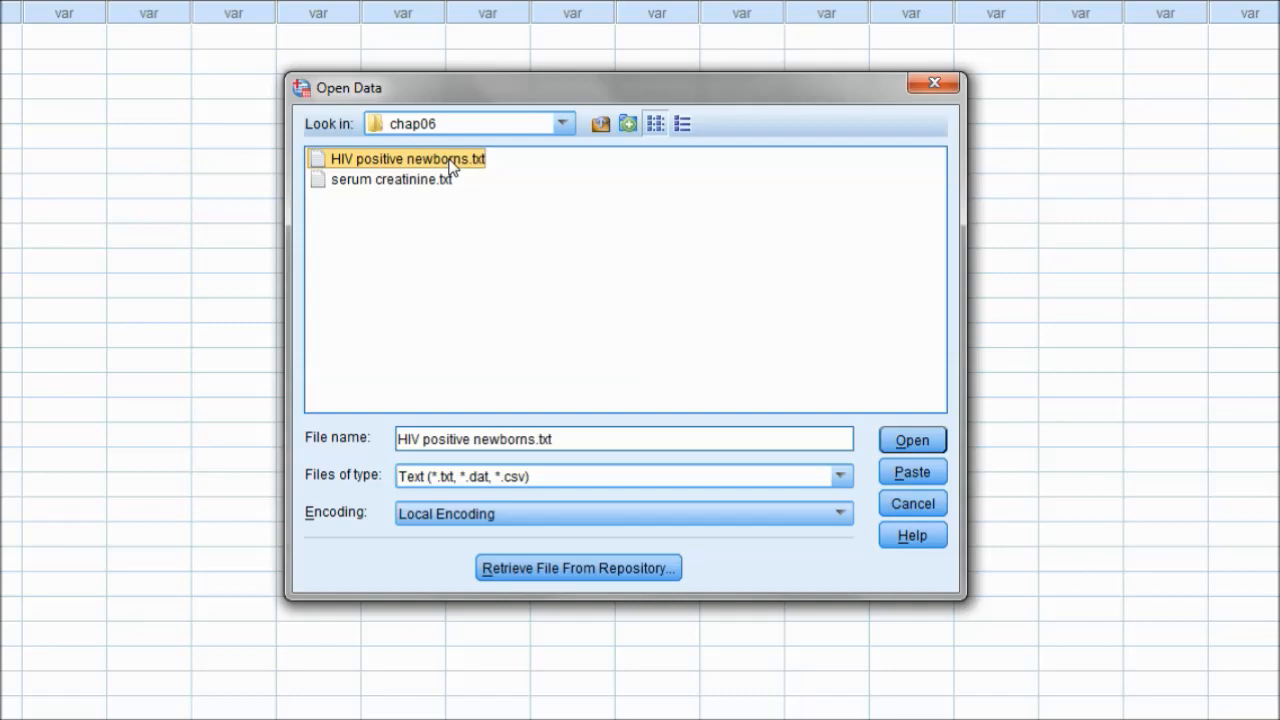
pyautogui.click(910, 438)
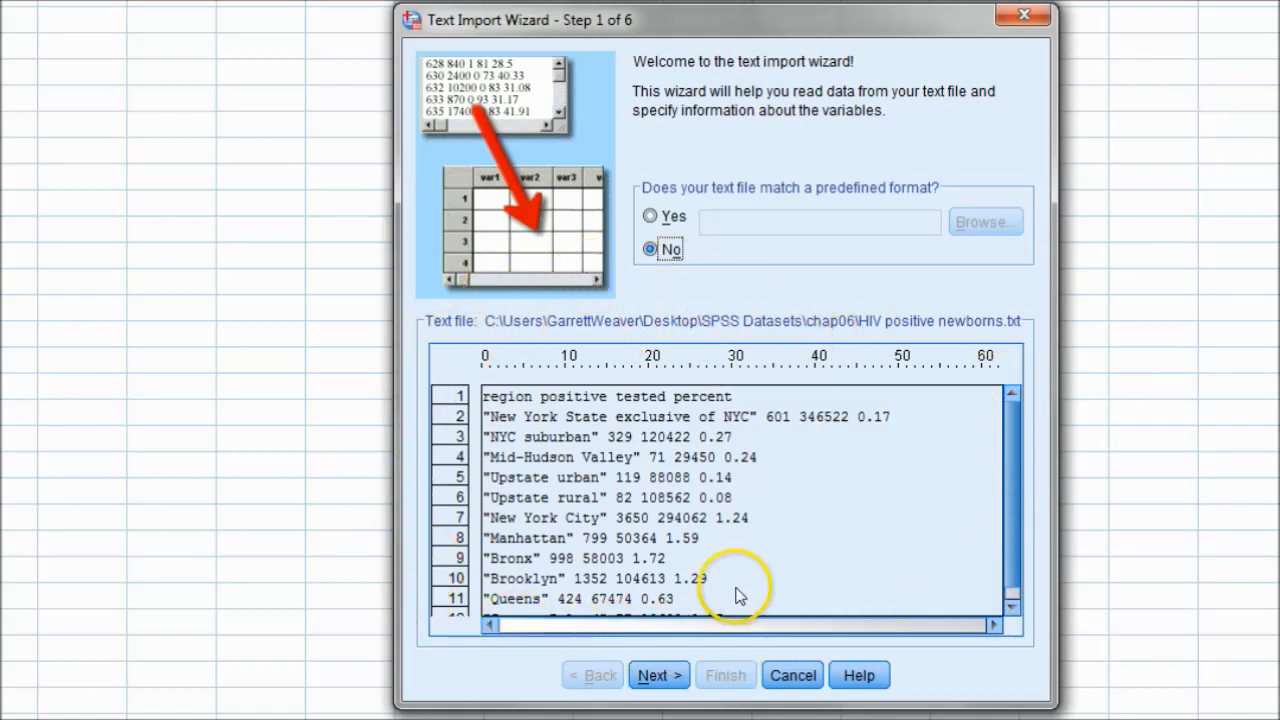
pyautogui.click(660, 676)
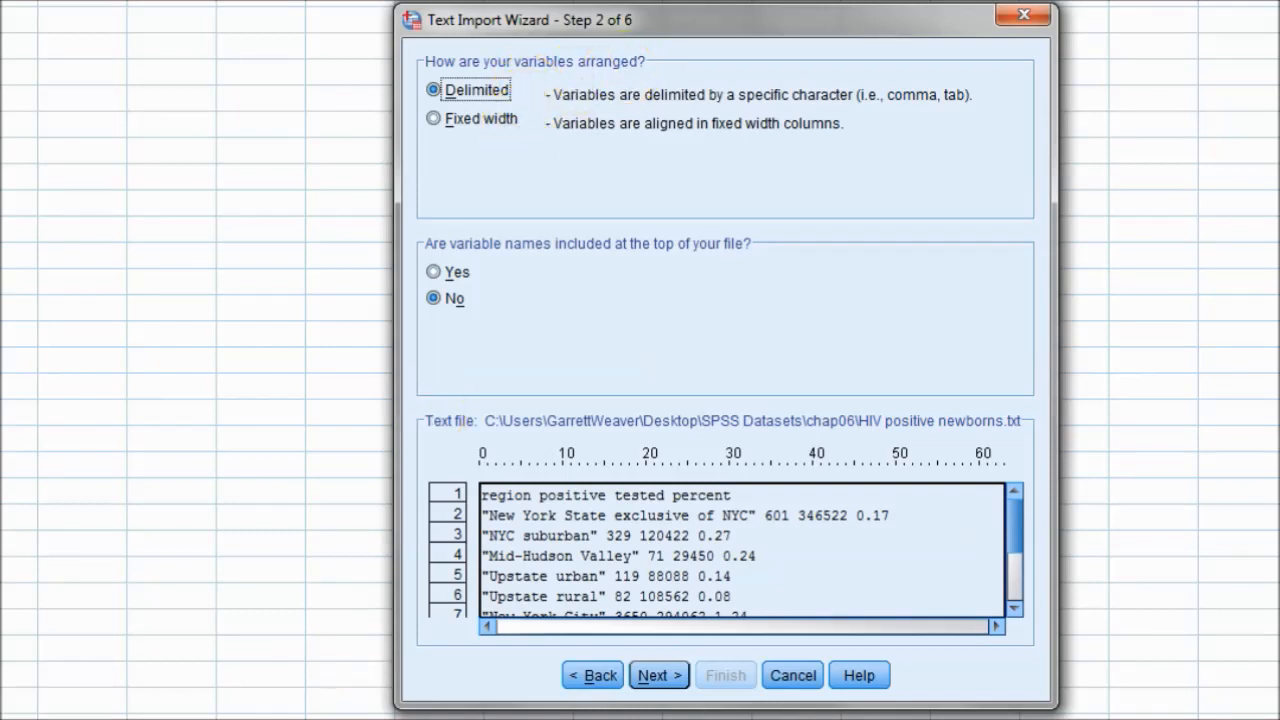
# Compare the delimited layout of the HIV positive newborns file with the aligned columns of the serum creatinine file in Notepad.
pyautogui.click(340, 718)
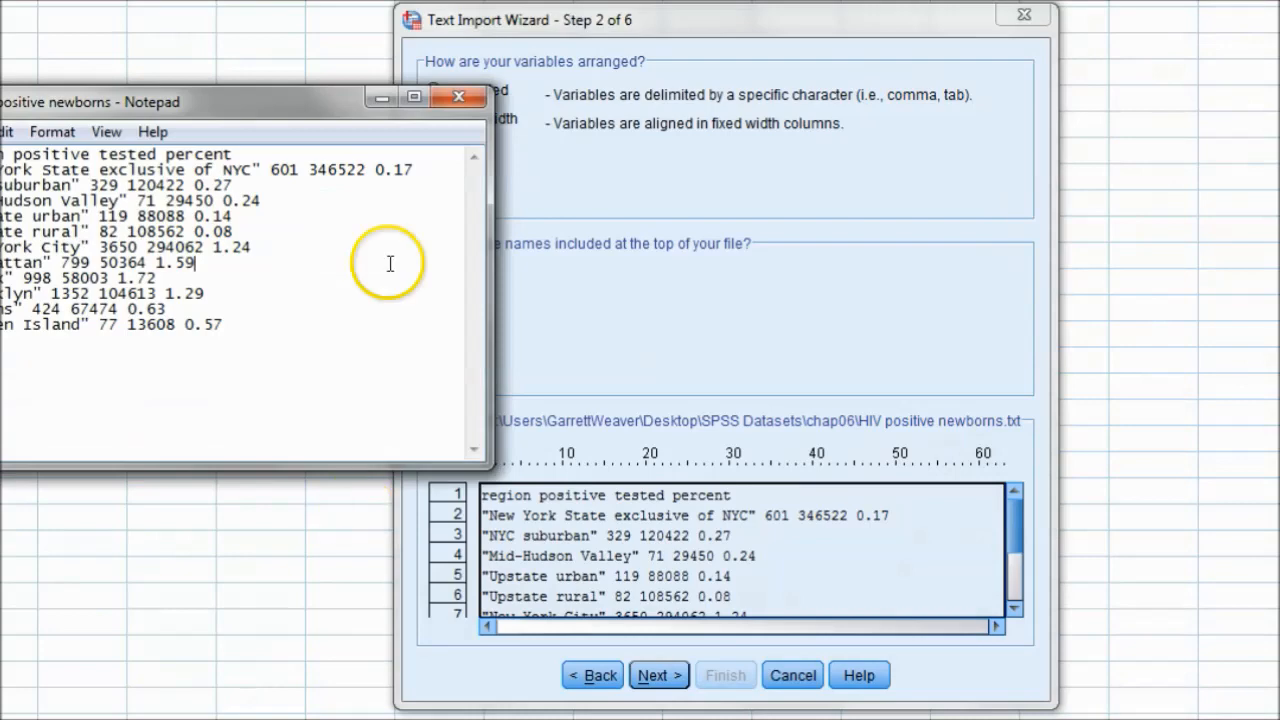
pyautogui.moveTo(335, 101); pyautogui.dragTo(252, 99)
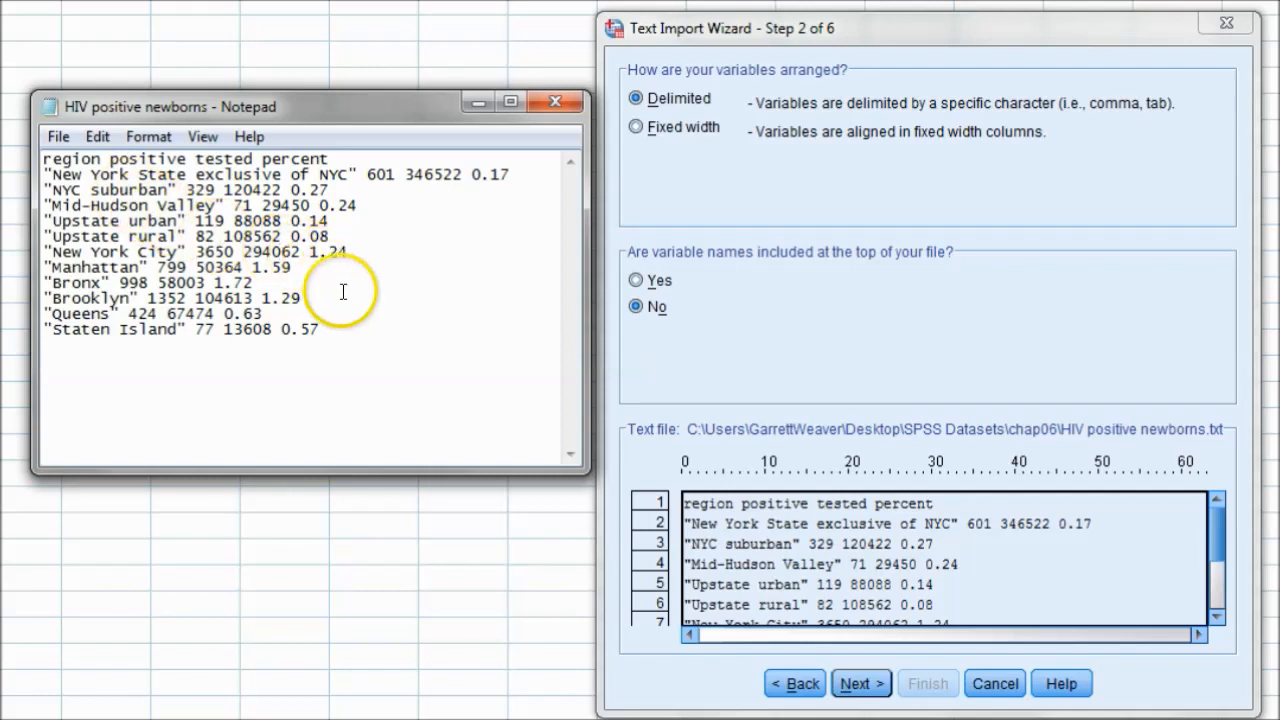
pyautogui.click(359, 174)
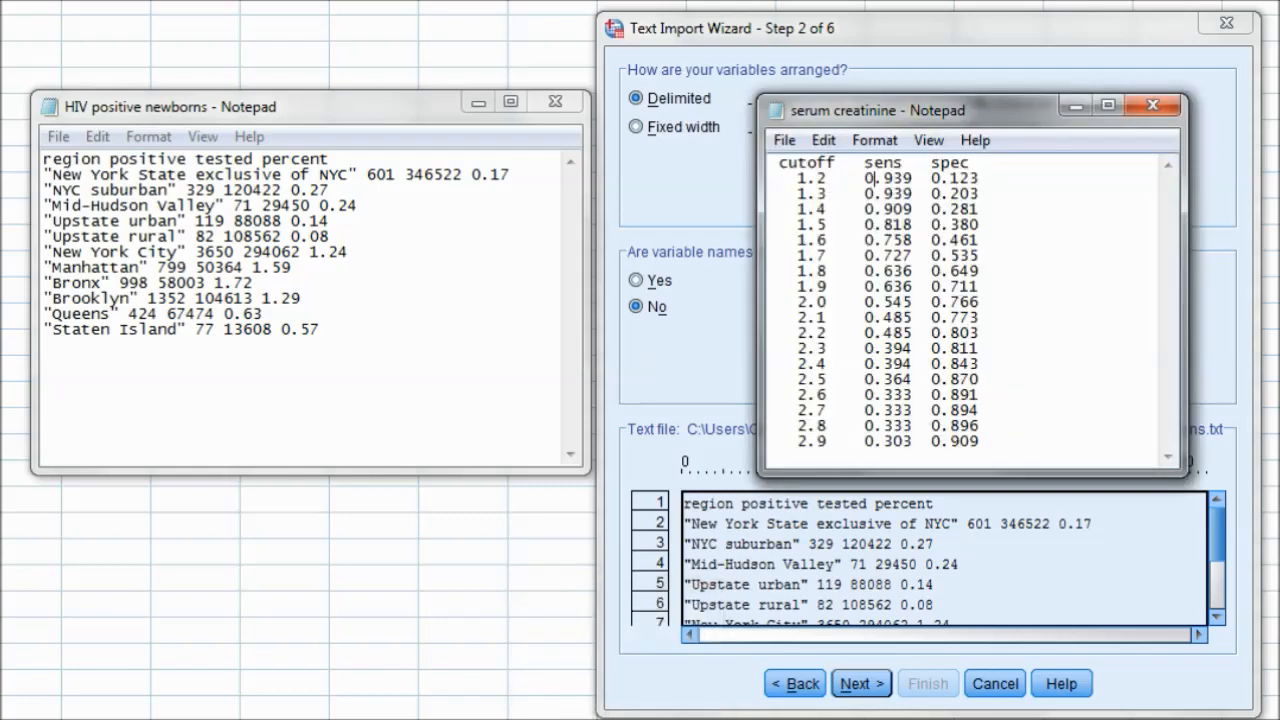
pyautogui.moveTo(891, 100); pyautogui.dragTo(967, 96)
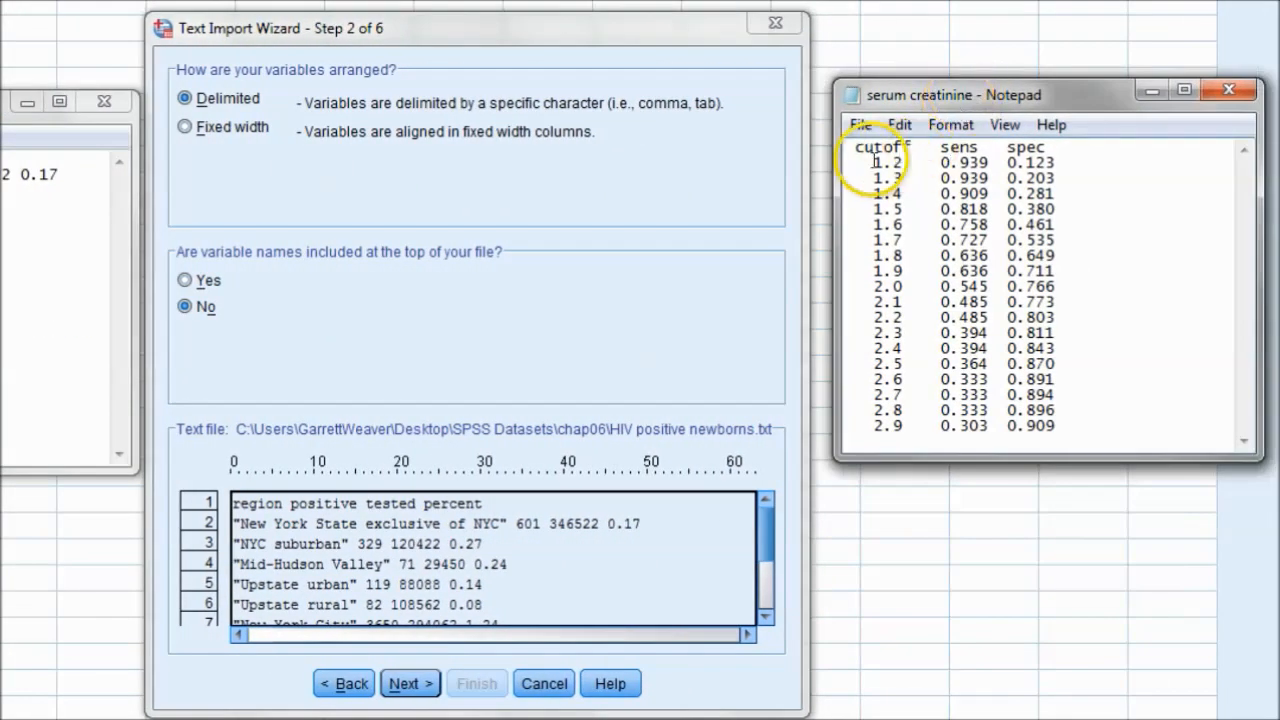
pyautogui.moveTo(874, 163); pyautogui.dragTo(902, 194)
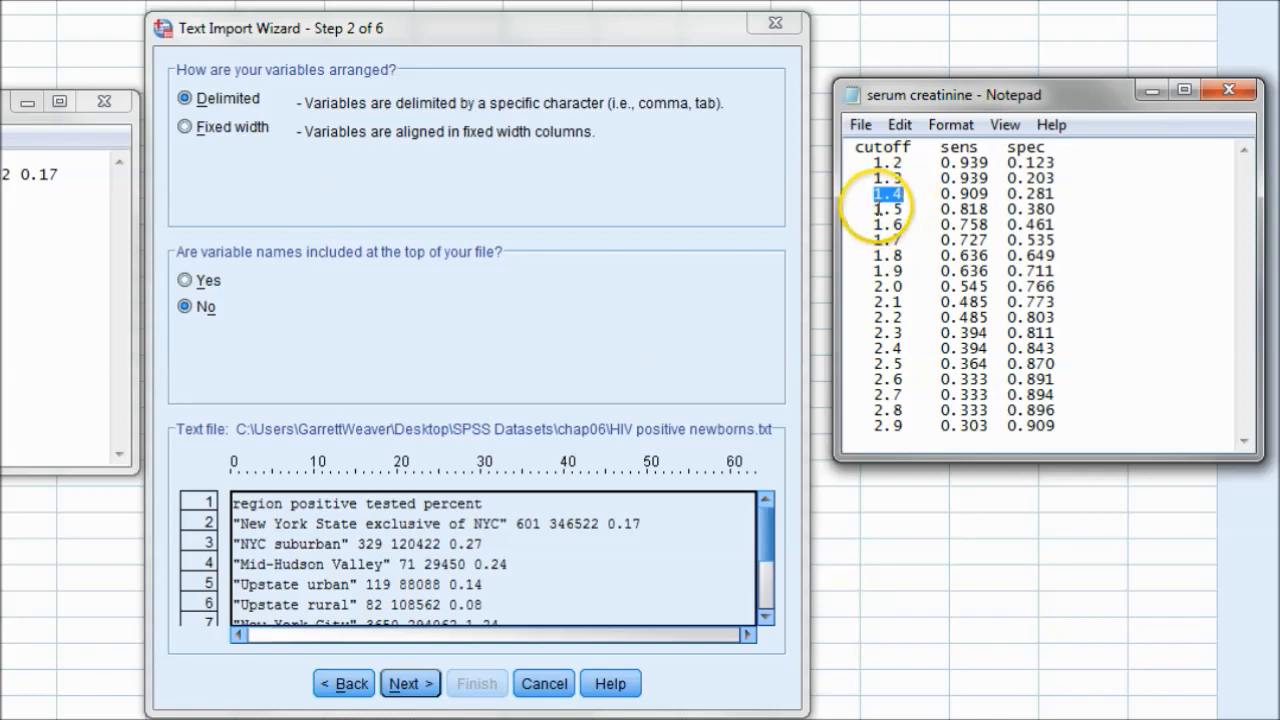
pyautogui.moveTo(873, 209); pyautogui.dragTo(902, 209)
pyautogui.click(958, 224)
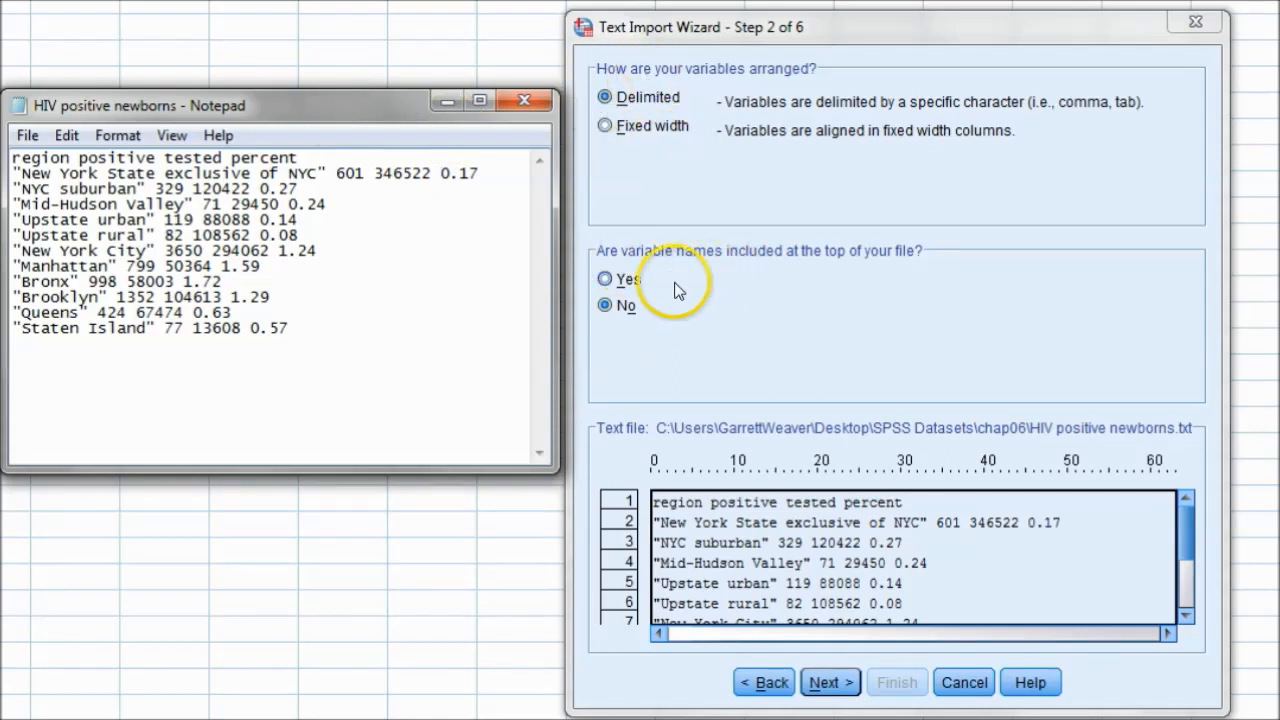
# Specify that variable names are included at the top of the delimited file and continue the import.
pyautogui.click(627, 279)
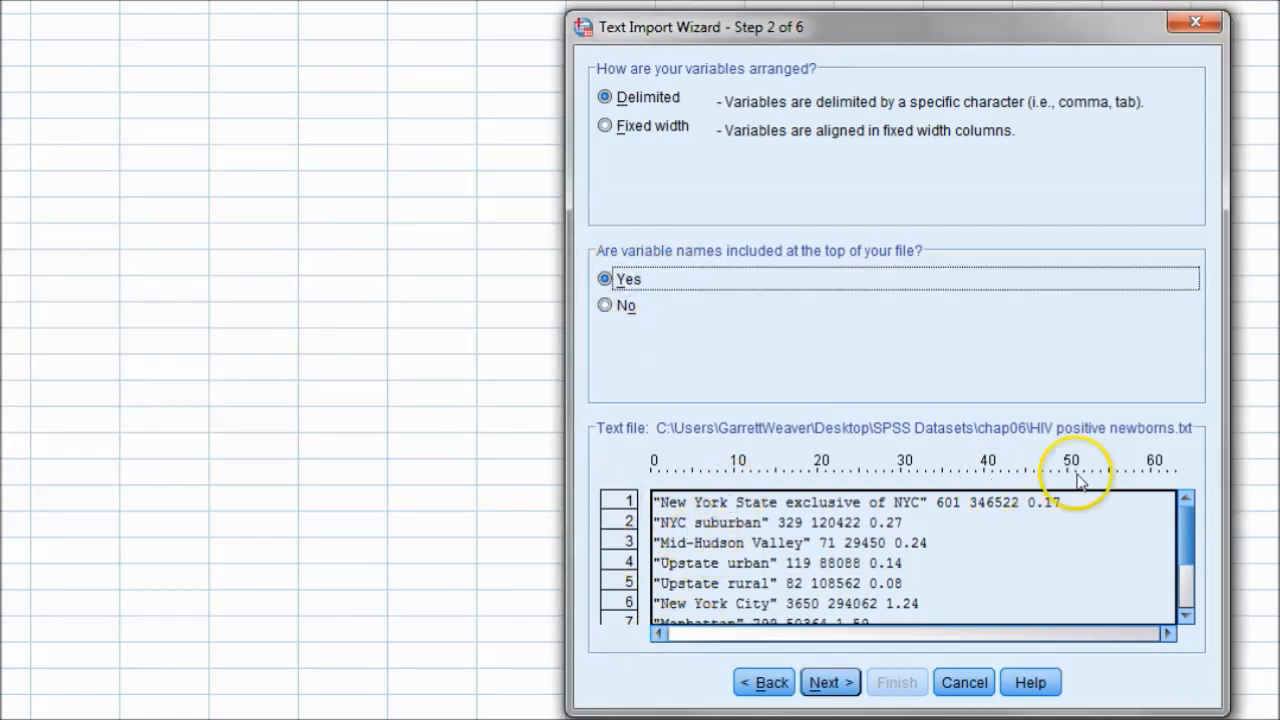
pyautogui.click(824, 682)
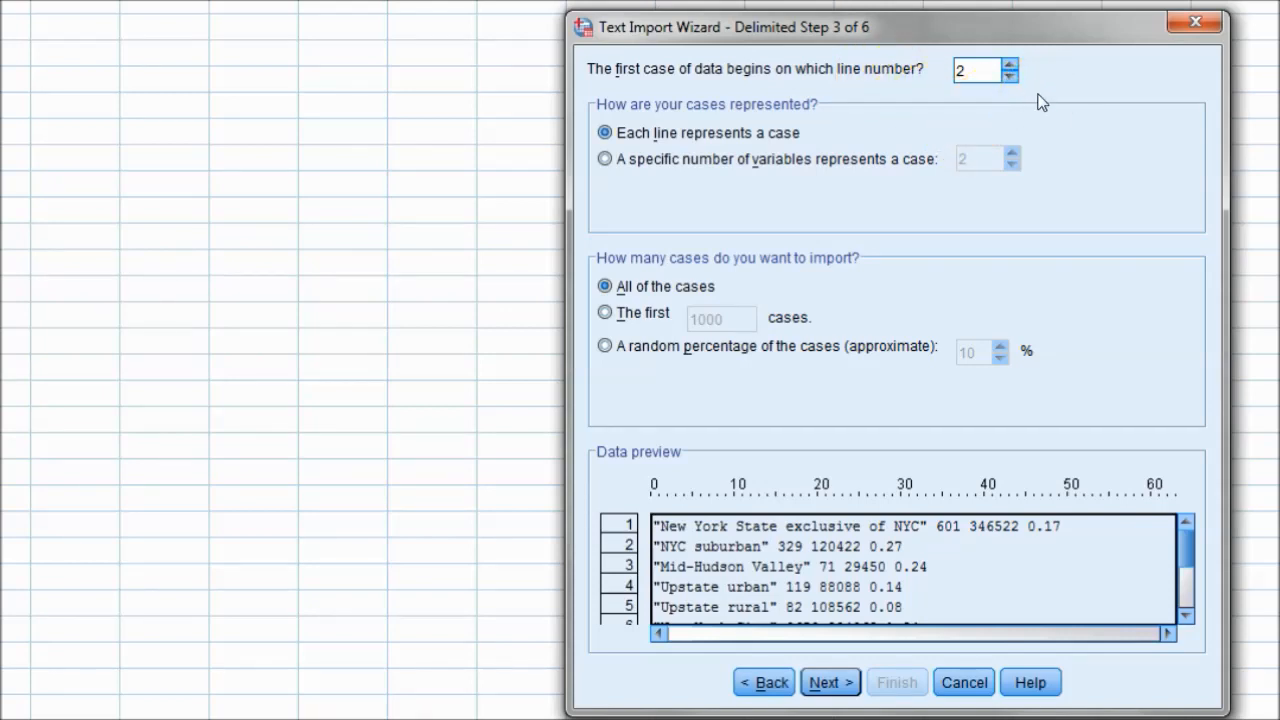
# Check the starting line number against the first data row of the HIV positive newborns file in Notepad, then minimize Notepad.
pyautogui.click(957, 70)
pyautogui.click(560, 718)
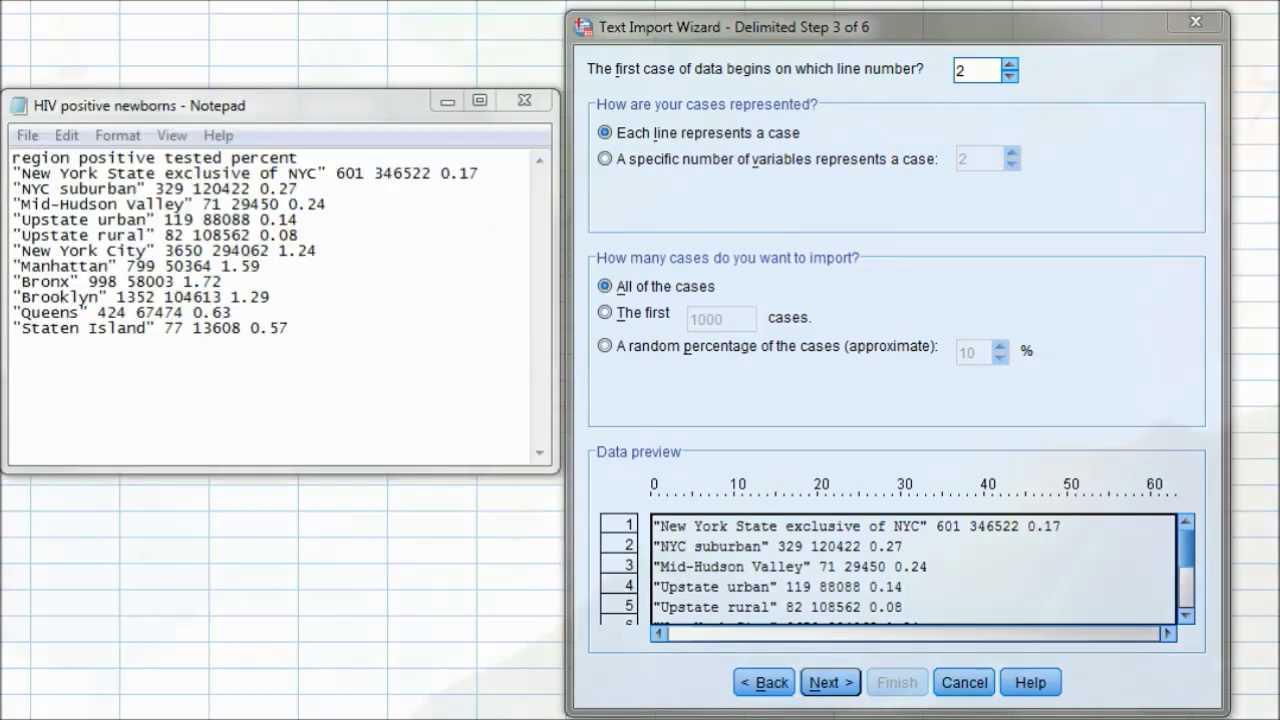
pyautogui.moveTo(13, 175); pyautogui.dragTo(478, 170)
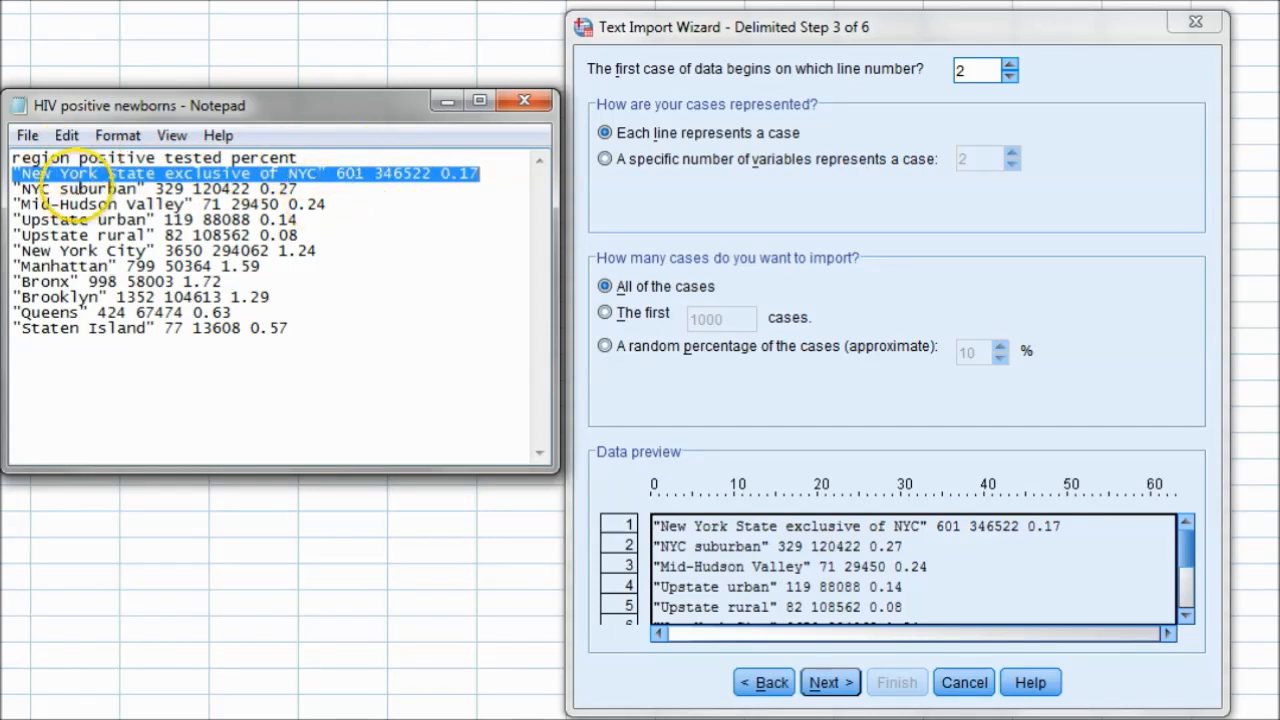
pyautogui.click(448, 103)
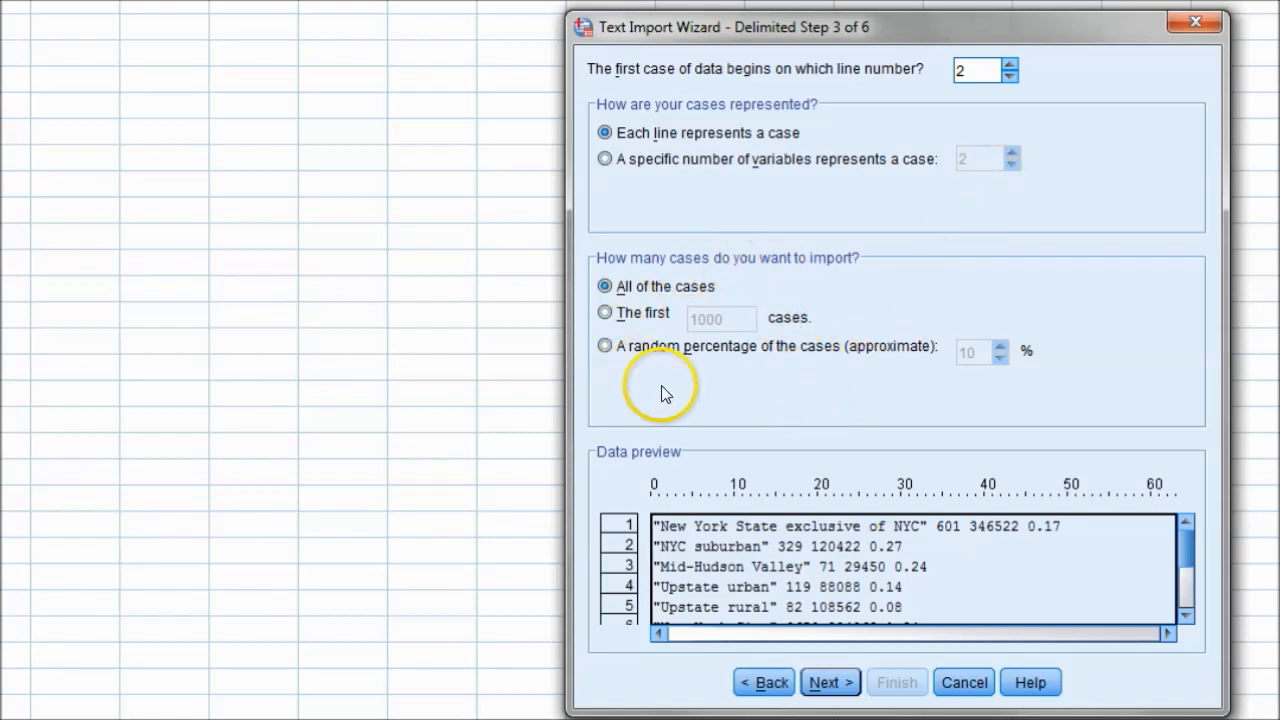
# Accept line 2 as the first case with all cases imported, and widen the preview's region column to show full names.
pyautogui.click(831, 683)
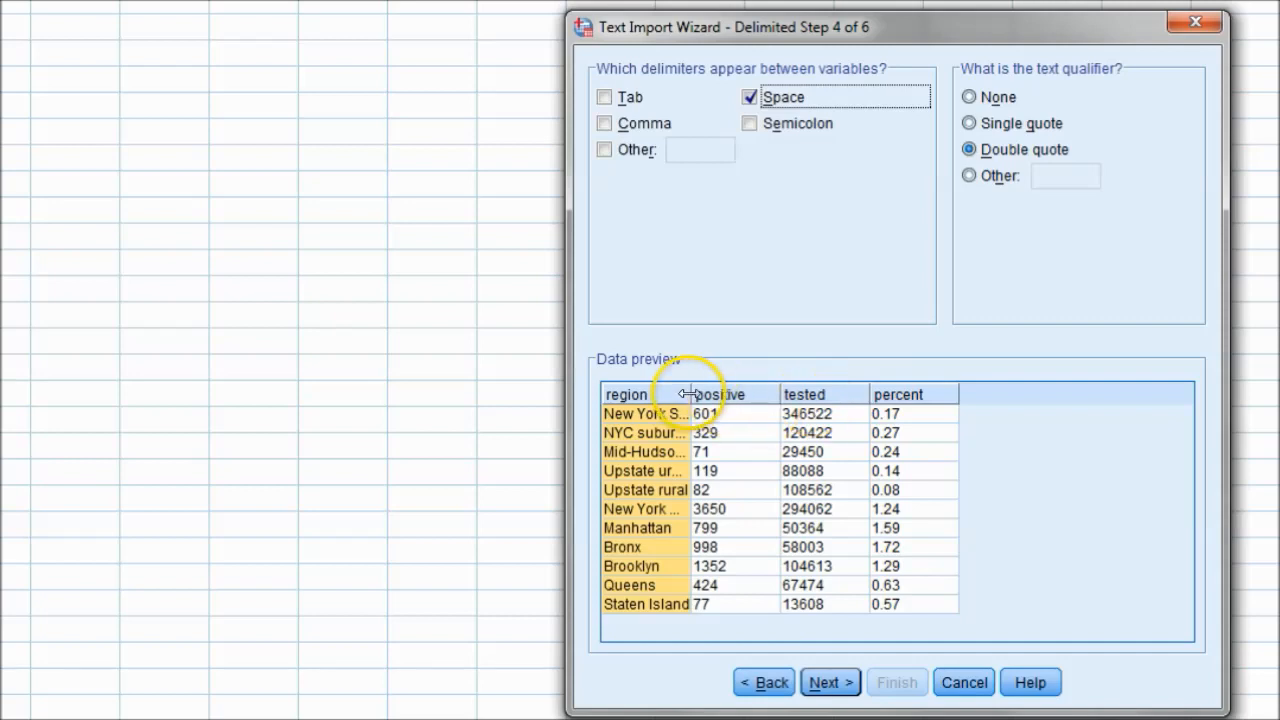
pyautogui.moveTo(690, 394); pyautogui.dragTo(870, 395)
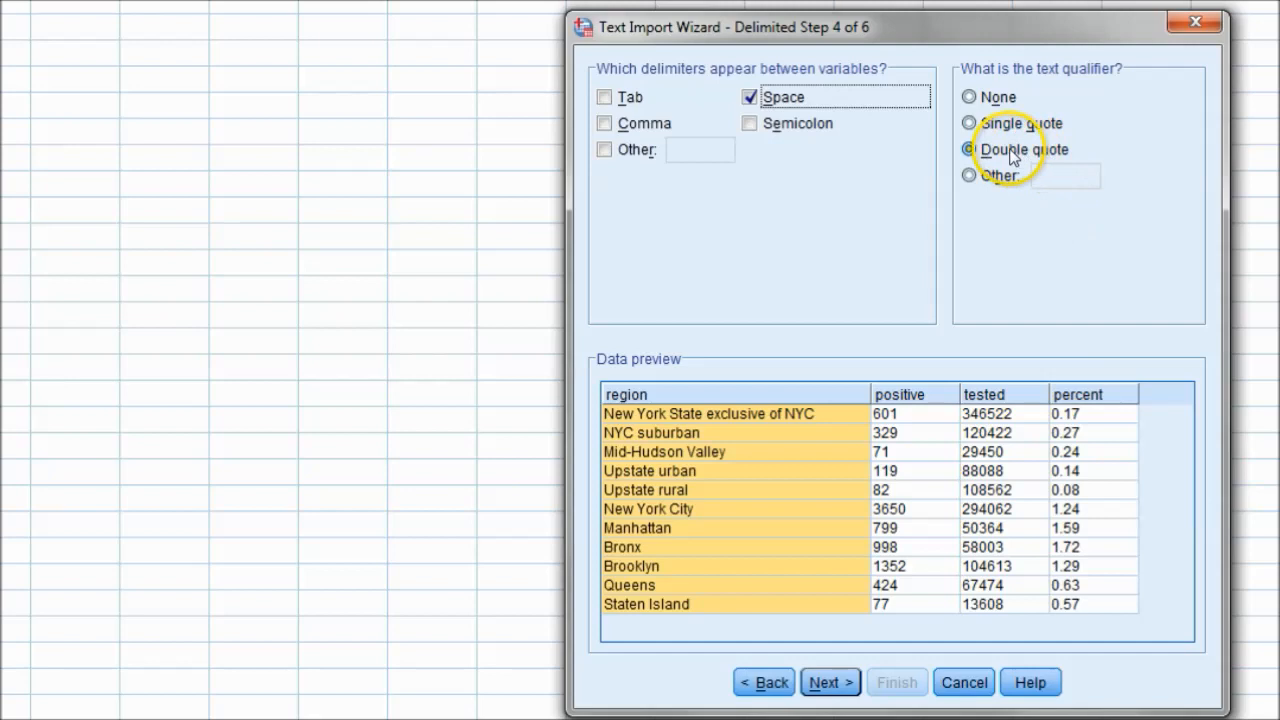
# Examine in the HIV positive newborns Notepad file how double quotes enclose region names containing spaces, such as New York State exclusive of NYC.
pyautogui.click(240, 715)
pyautogui.click(320, 174)
pyautogui.moveTo(334, 163); pyautogui.dragTo(321, 167)
pyautogui.click(328, 169)
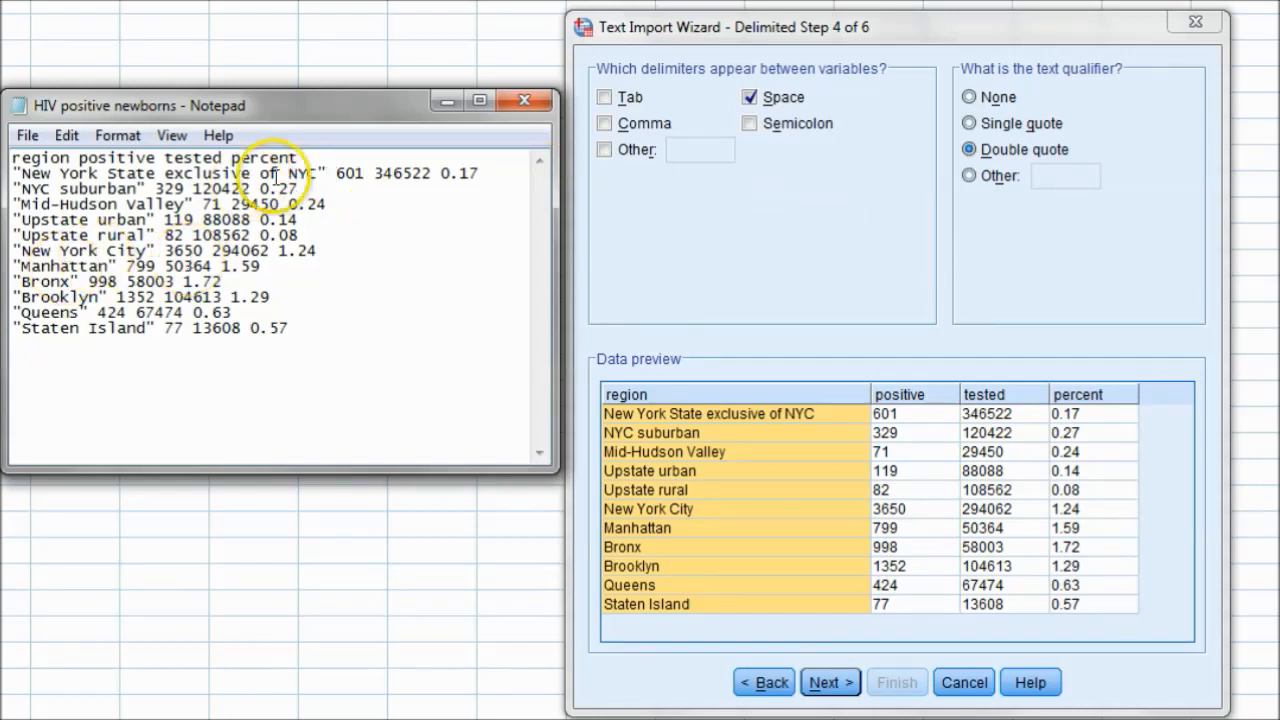
pyautogui.moveTo(21, 173); pyautogui.dragTo(317, 174)
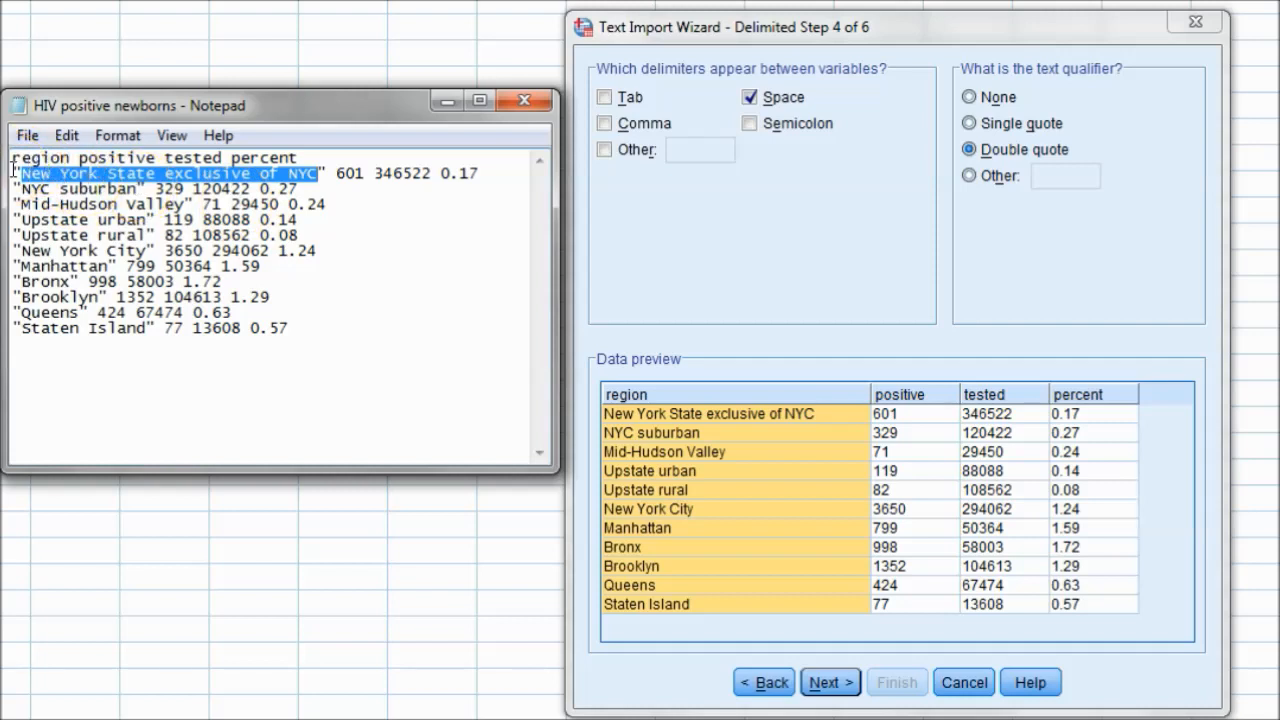
pyautogui.click(334, 185)
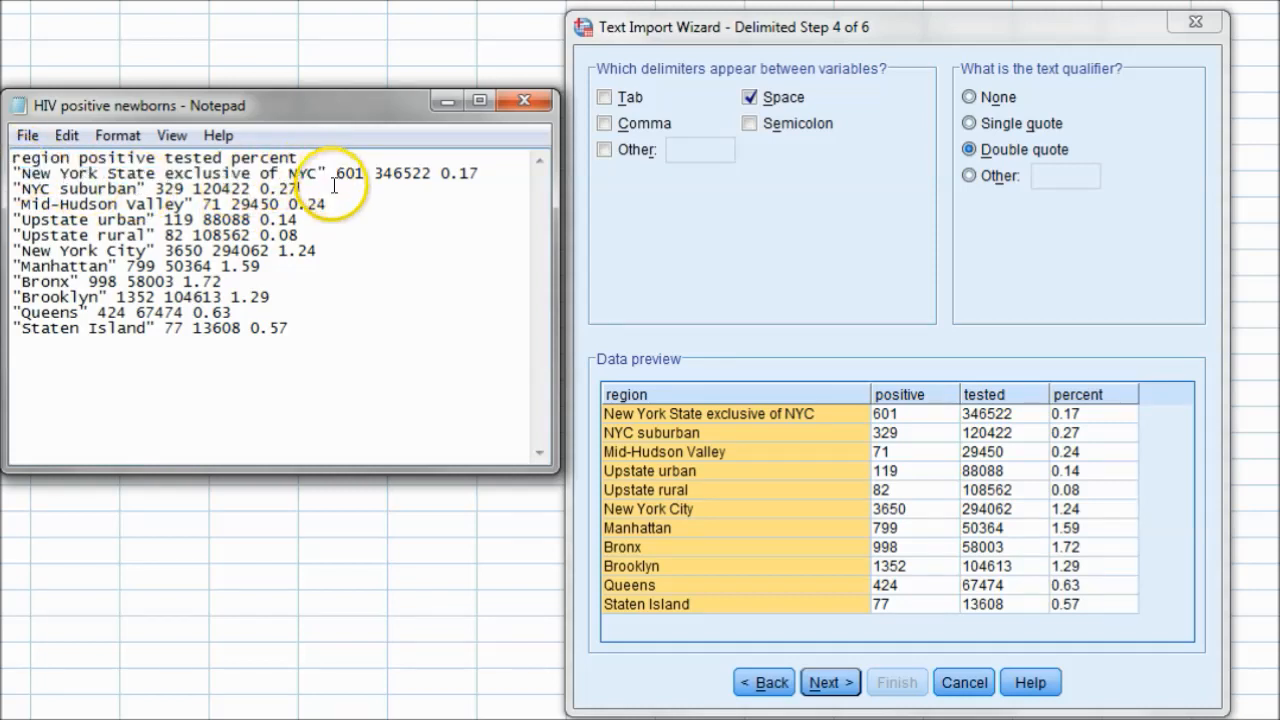
pyautogui.moveTo(50, 173)
pyautogui.mouseDown()
pyautogui.moveTo(33, 172)
pyautogui.moveTo(62, 173)
pyautogui.mouseUp()
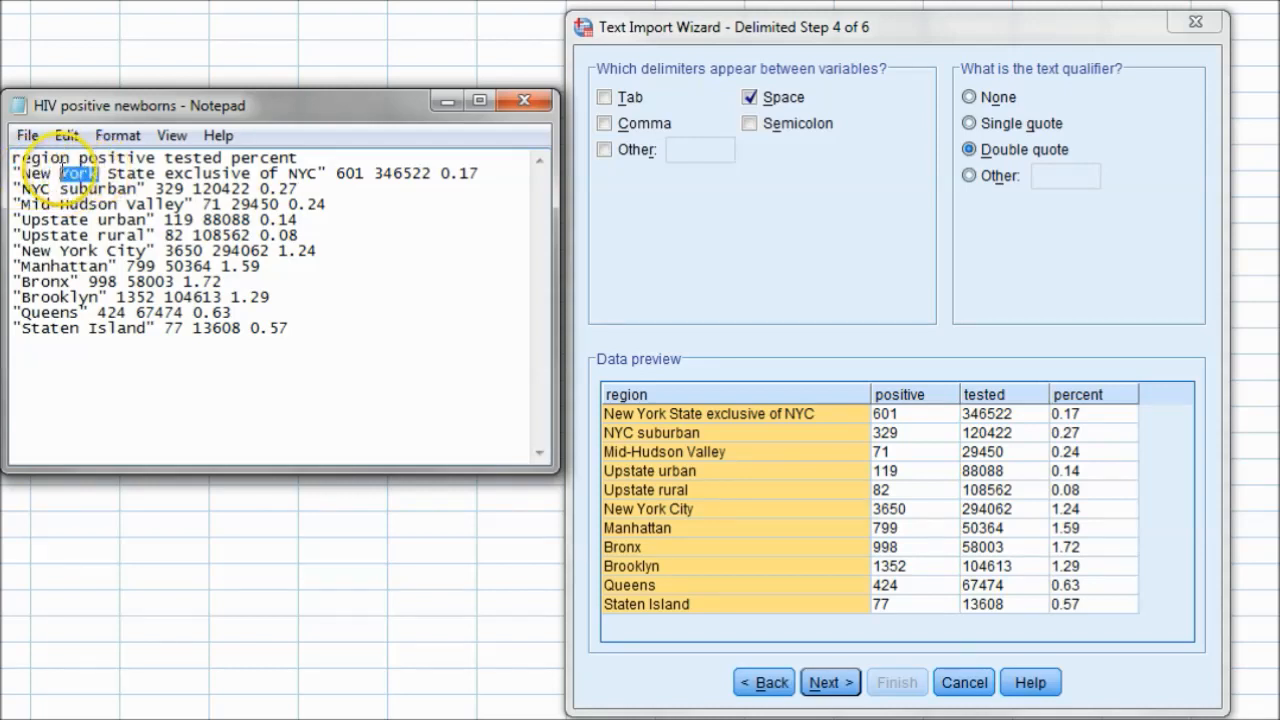
pyautogui.moveTo(156, 173); pyautogui.dragTo(107, 173)
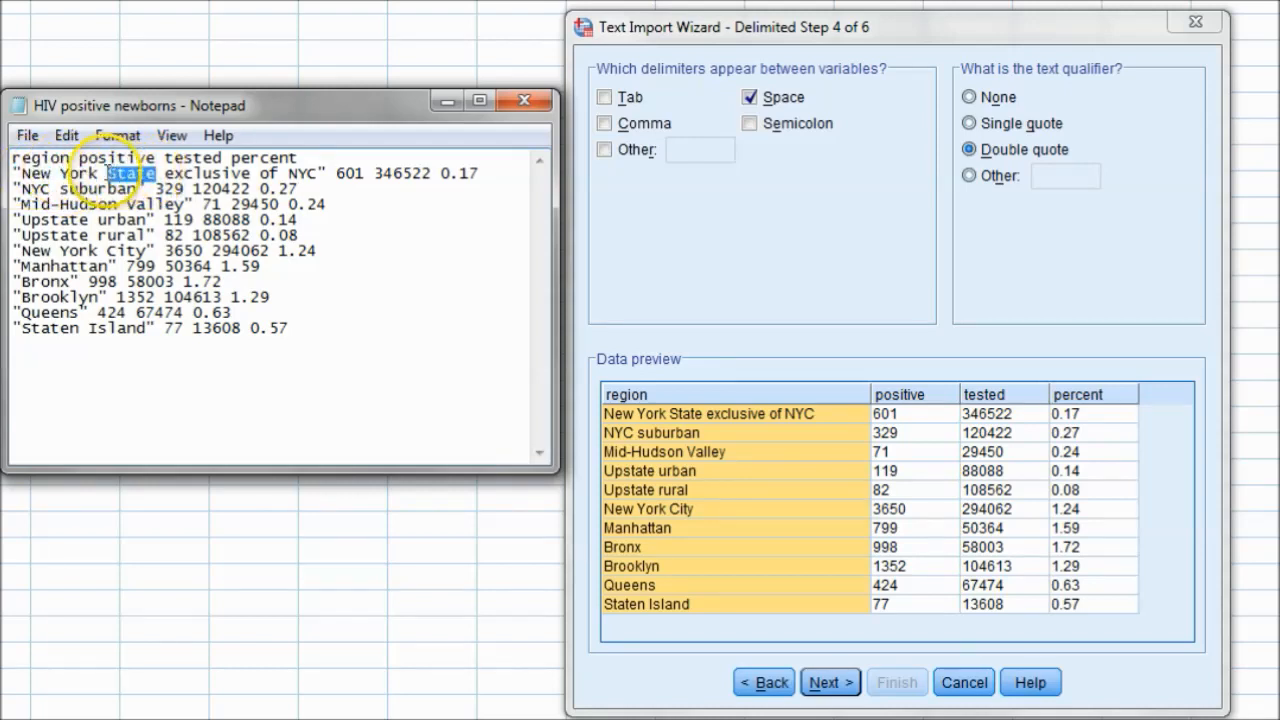
# Preview the import with no text qualifier, restore the double quote qualifier with a widened region column, and continue the import.
pyautogui.click(967, 97)
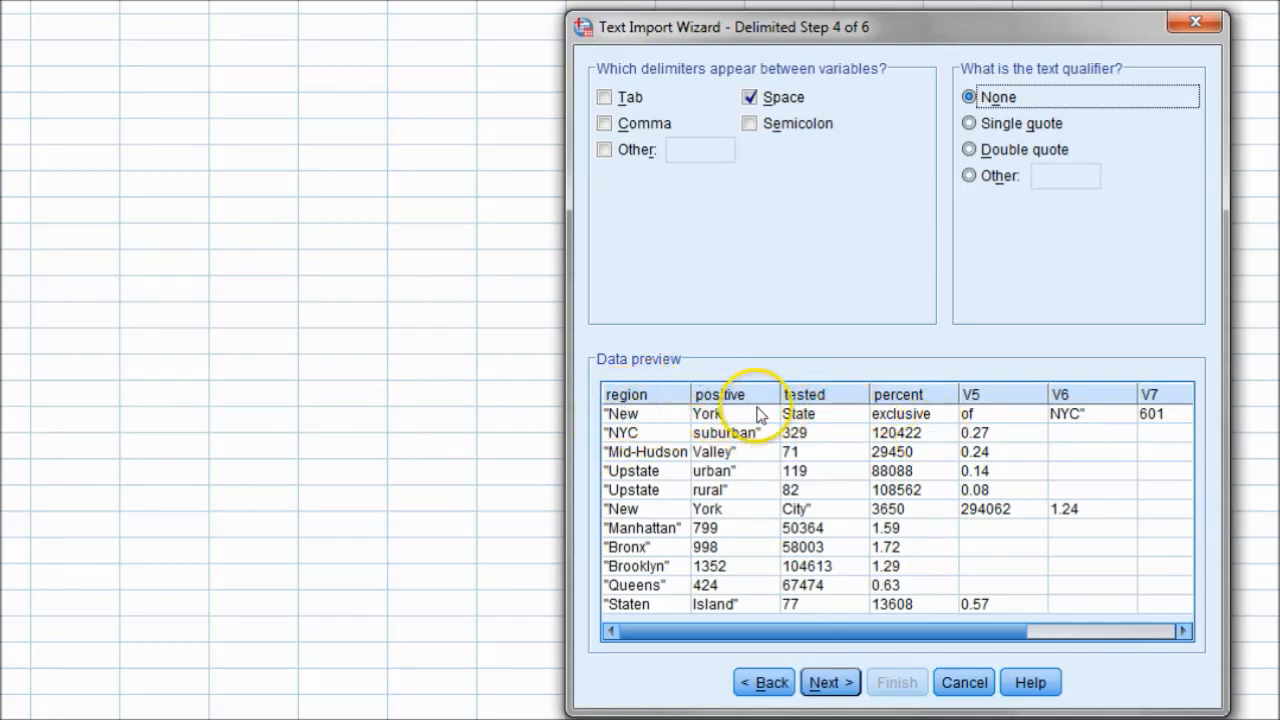
pyautogui.click(972, 150)
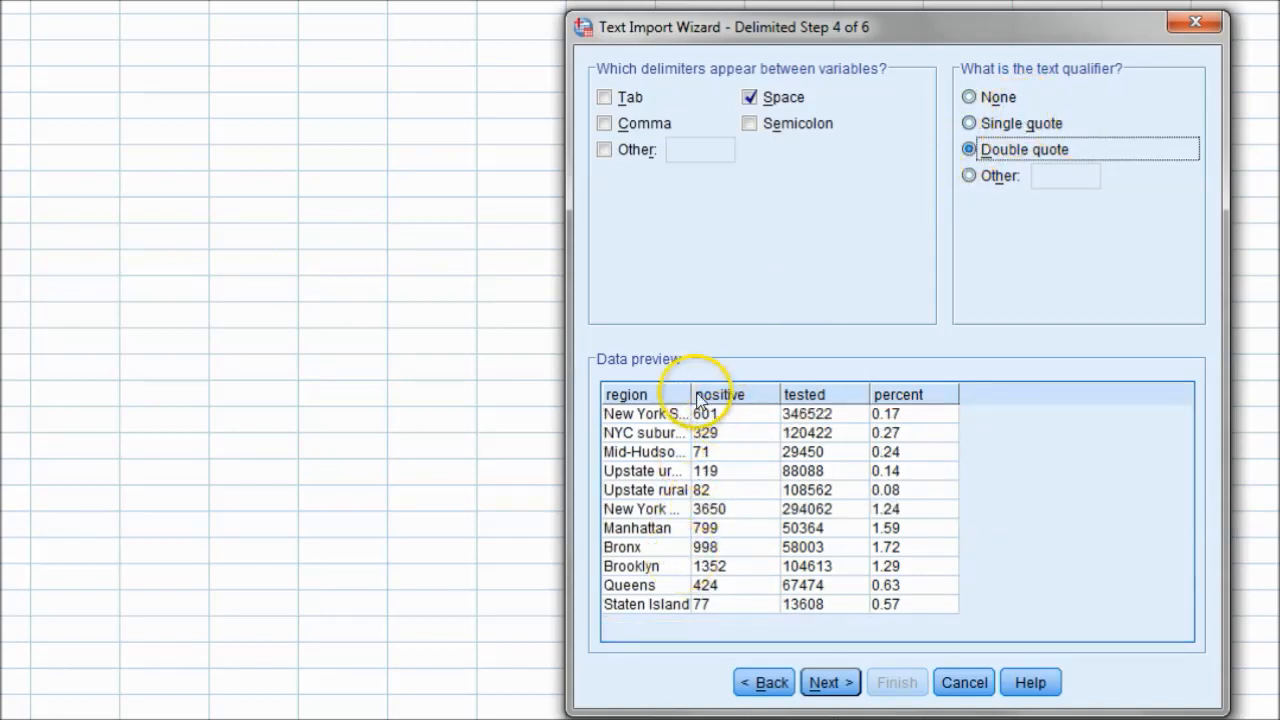
pyautogui.moveTo(689, 393); pyautogui.dragTo(857, 392)
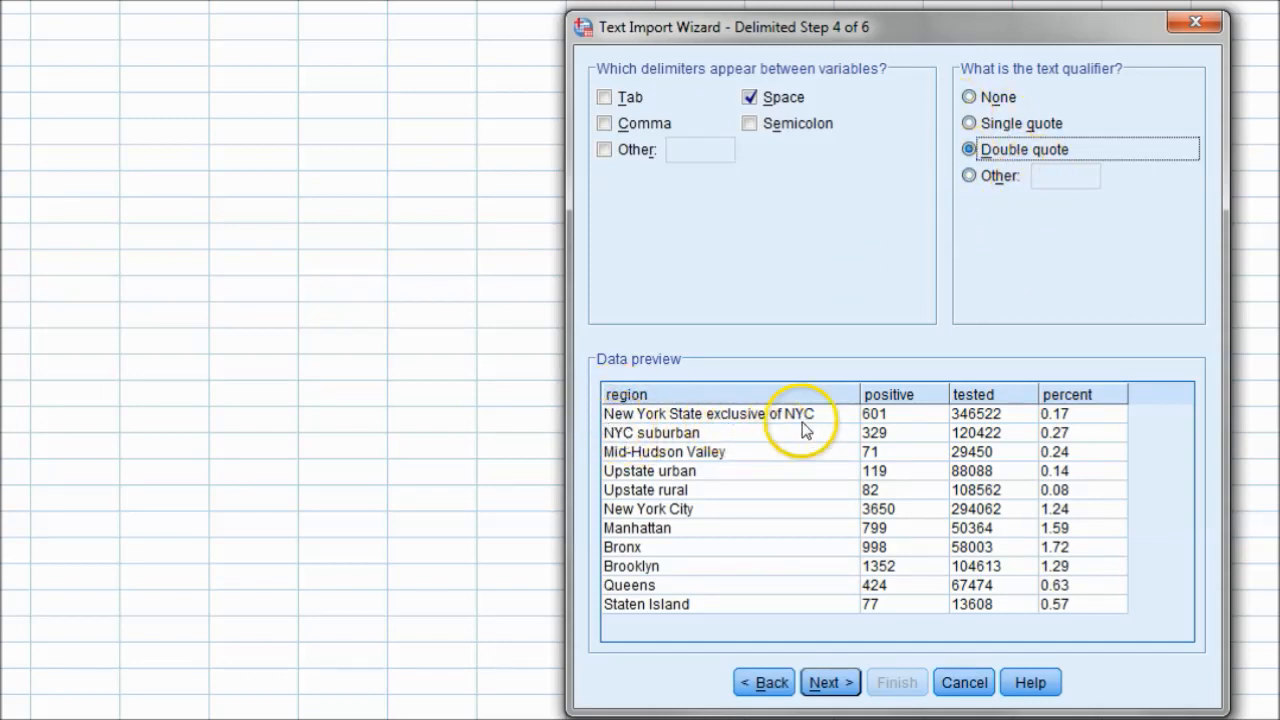
pyautogui.click(841, 686)
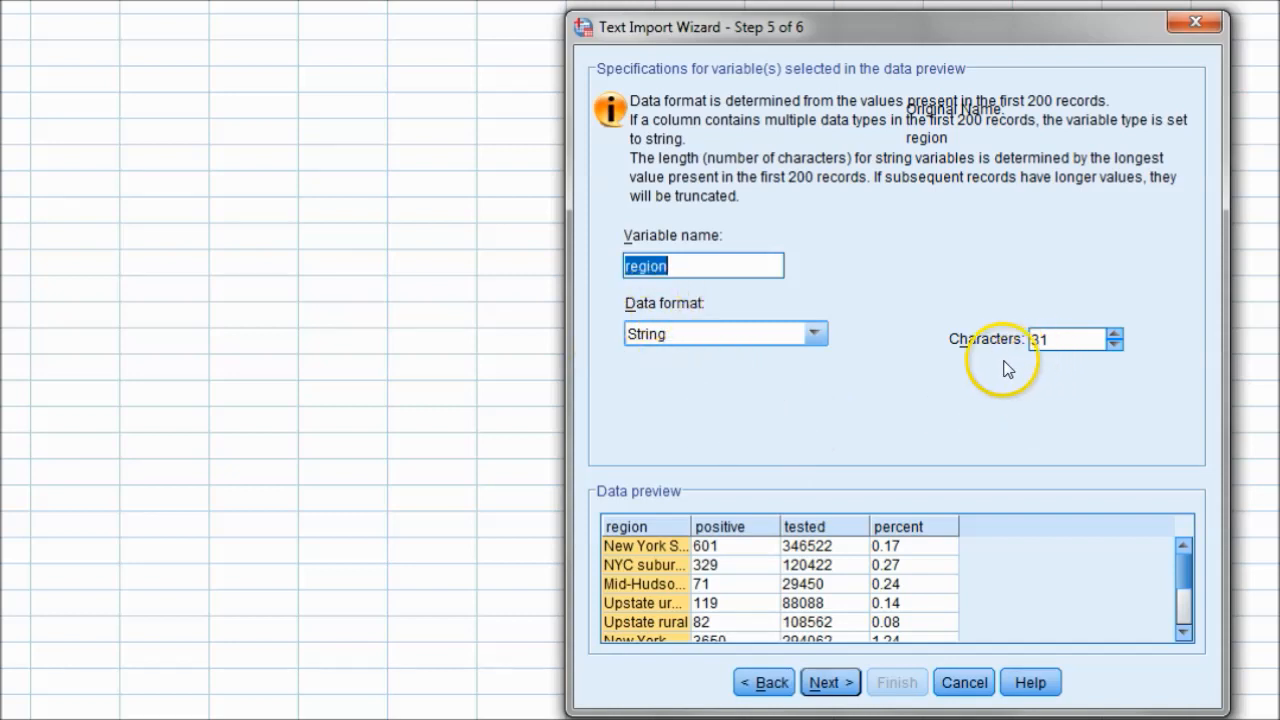
# Widen the preview's region column, try extending the region variable's name with space-separated words, and remove the added text.
pyautogui.moveTo(691, 521); pyautogui.dragTo(880, 517)
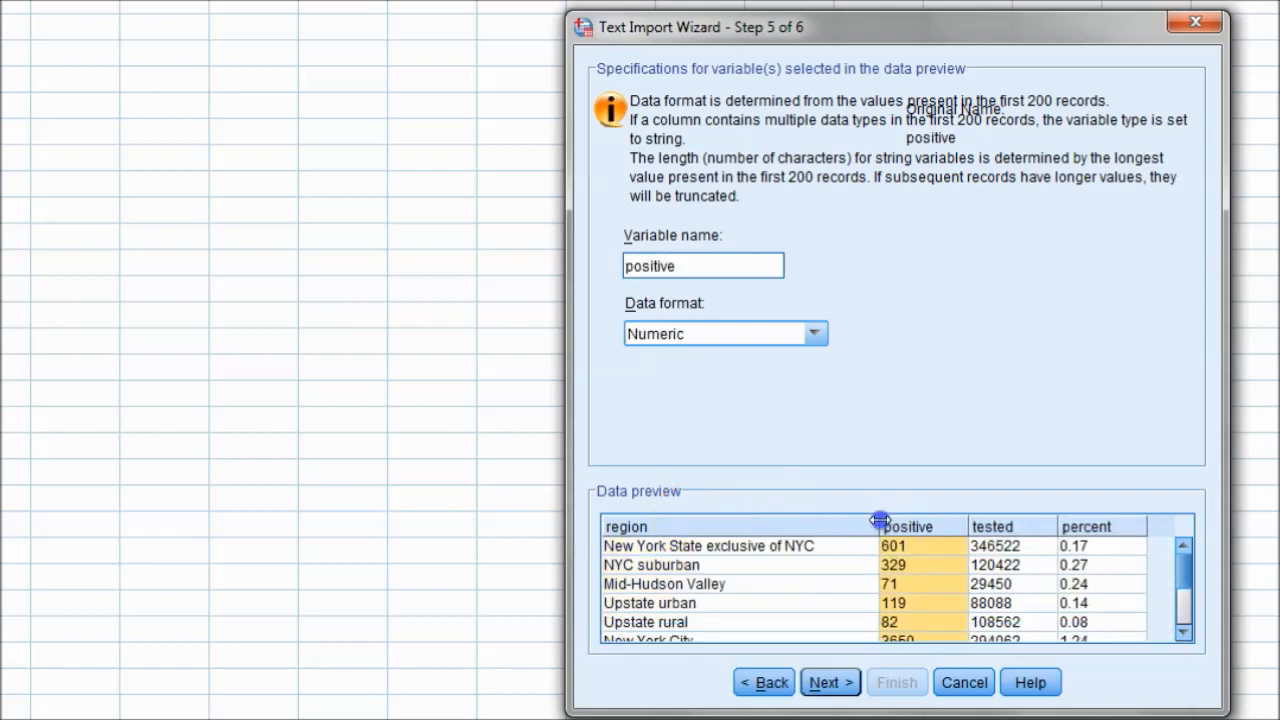
pyautogui.click(789, 524)
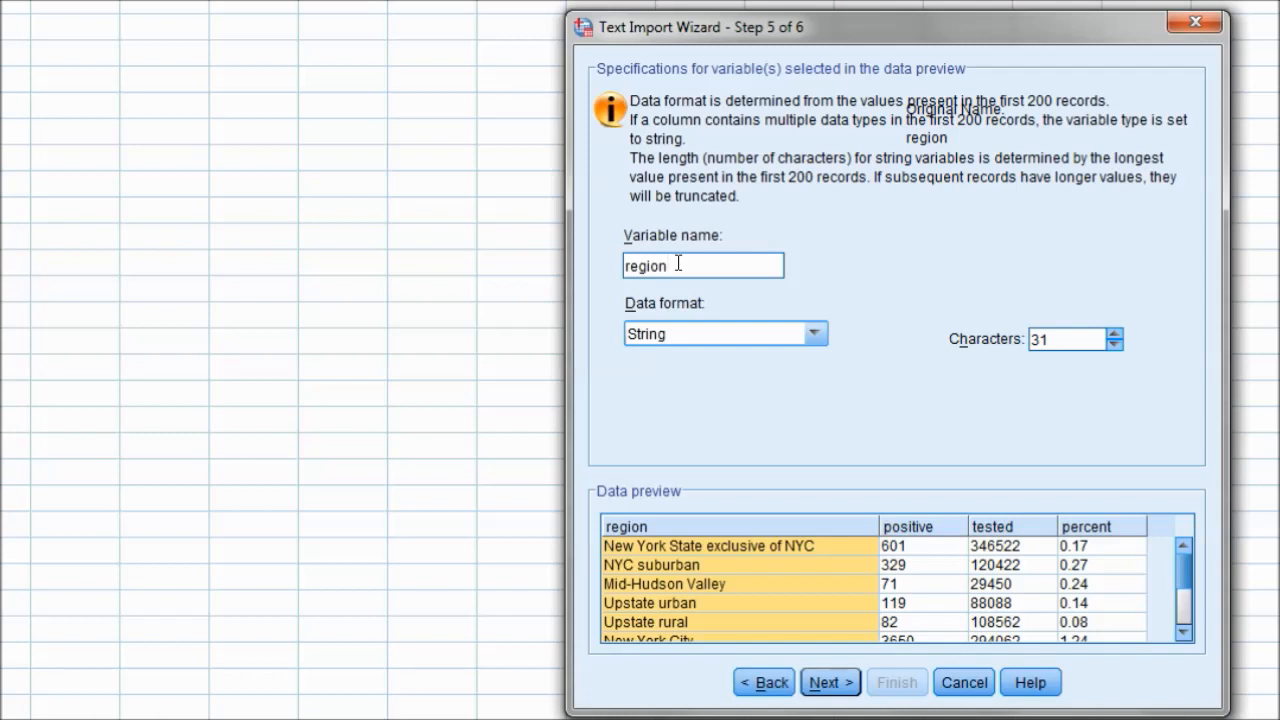
pyautogui.write('new yor')
pyautogui.press('BackSpace')
pyautogui.press('BackSpace')
pyautogui.press('BackSpace')
pyautogui.press('BackSpace')
pyautogui.press('BackSpace')
pyautogui.press('BackSpace')
pyautogui.press('BackSpace')
pyautogui.press('BackSpace')
# Try the underscore-joined variable name region_new_york, and shorten it back to region.
pyautogui.write('_new_york')
pyautogui.press('BackSpace')
pyautogui.press('BackSpace')
pyautogui.press('BackSpace')
pyautogui.press('BackSpace')
pyautogui.press('BackSpace')
pyautogui.press('BackSpace')
pyautogui.press('BackSpace')
pyautogui.press('BackSpace')
pyautogui.press('BackSpace')
pyautogui.click(620, 268)
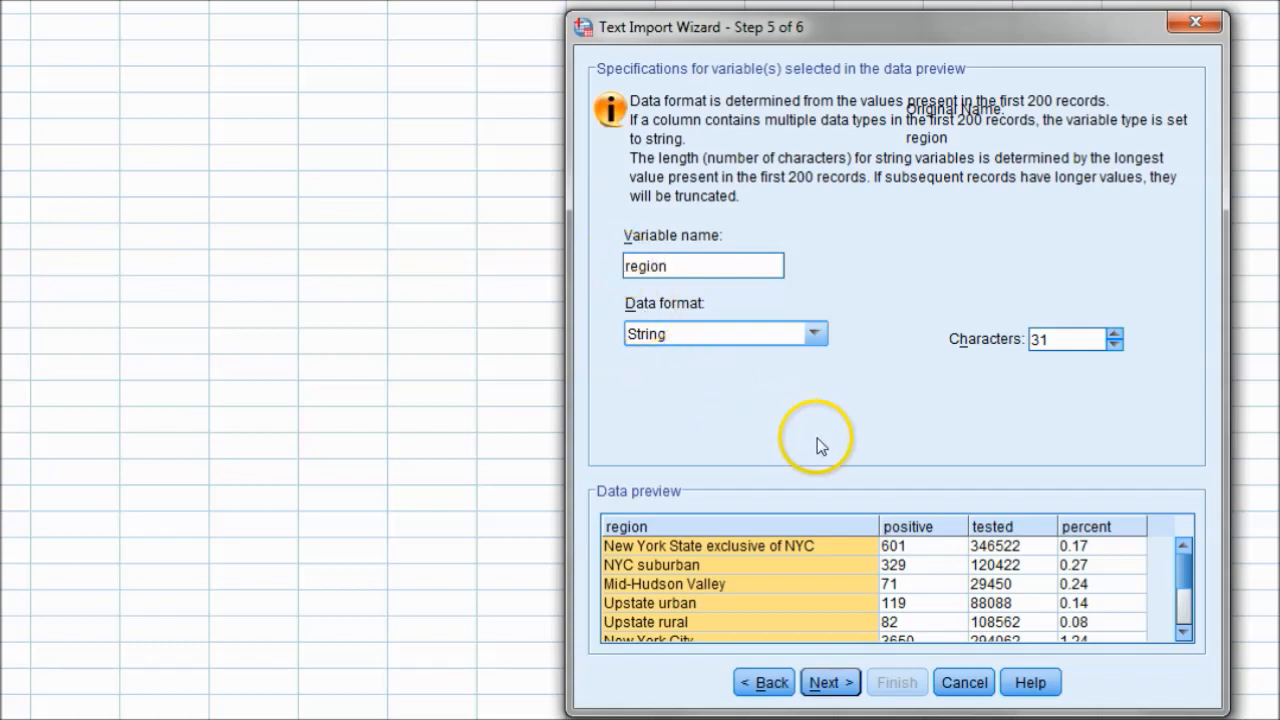
# Check the data formats of the positive, tested and percent variables, and compare the tested values with the Notepad file.
pyautogui.click(917, 524)
pyautogui.click(990, 527)
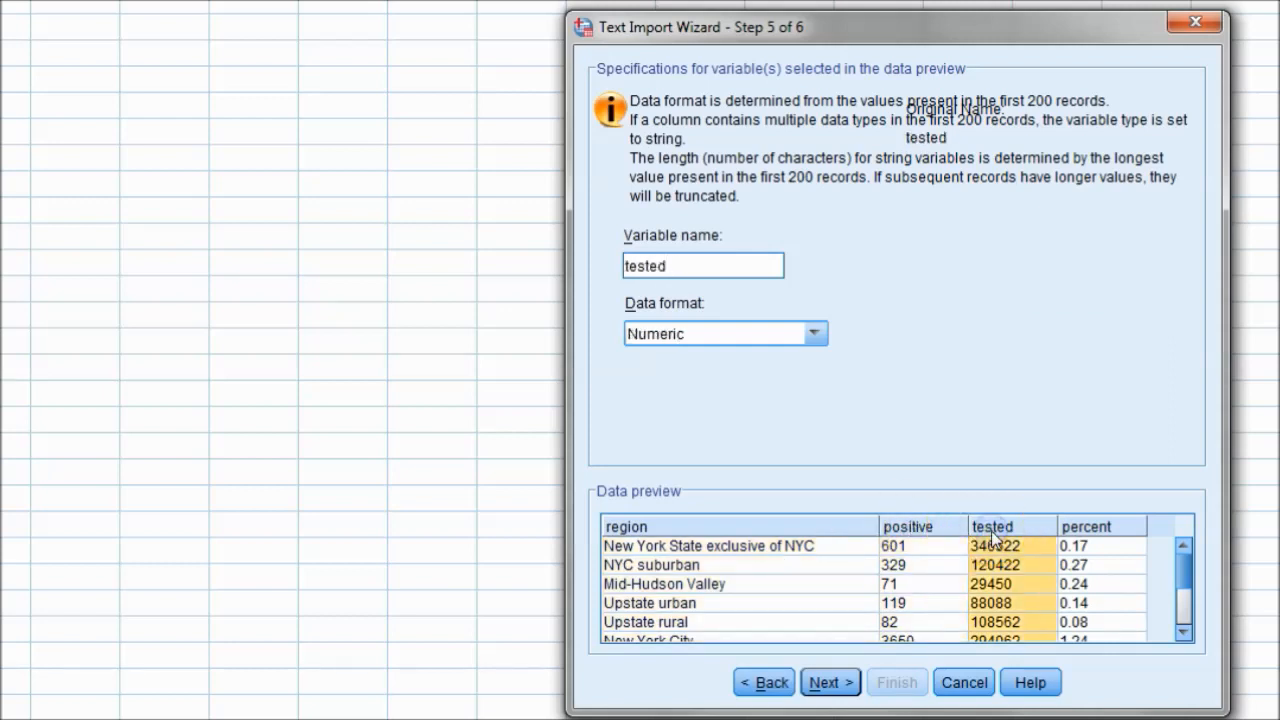
pyautogui.click(1082, 528)
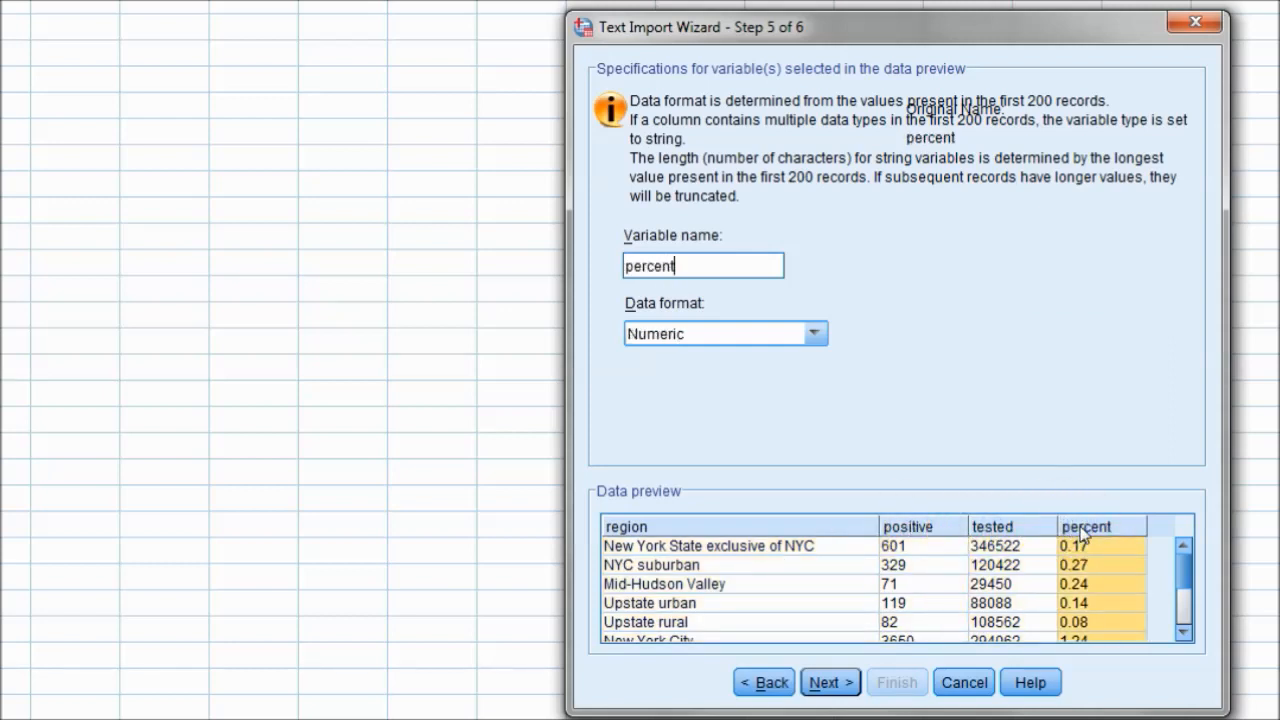
pyautogui.click(1008, 528)
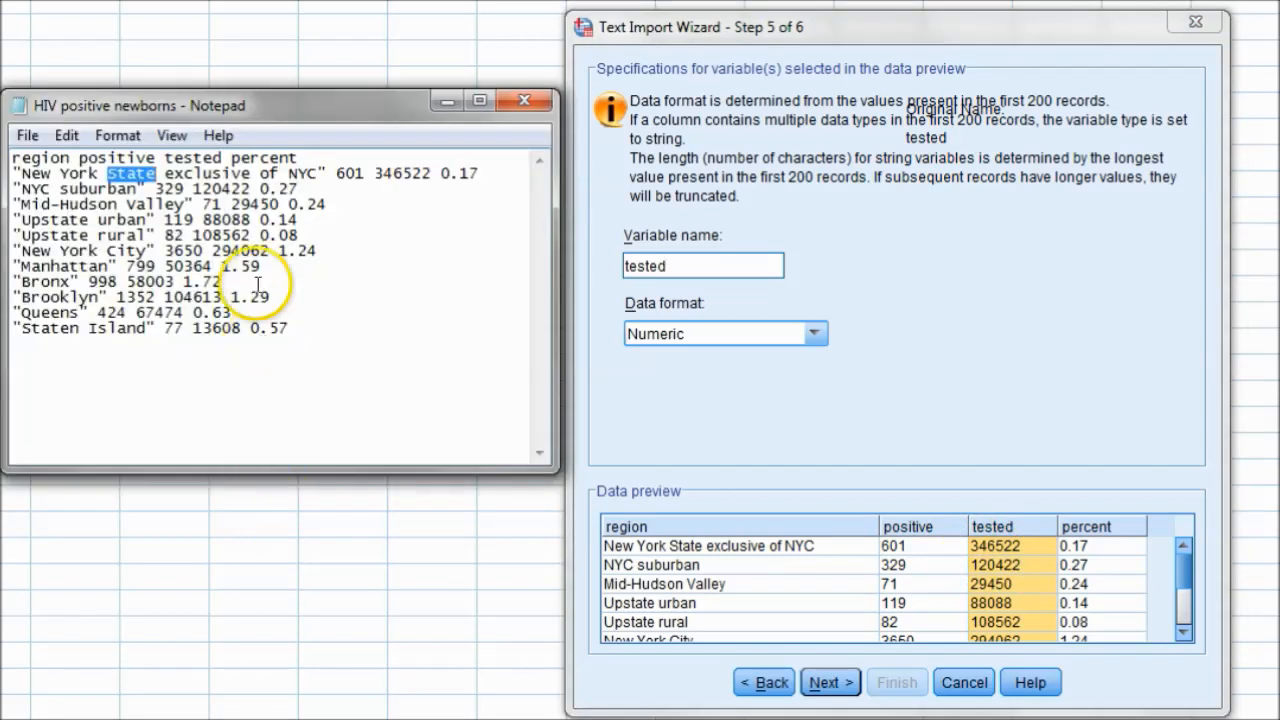
pyautogui.click(261, 248)
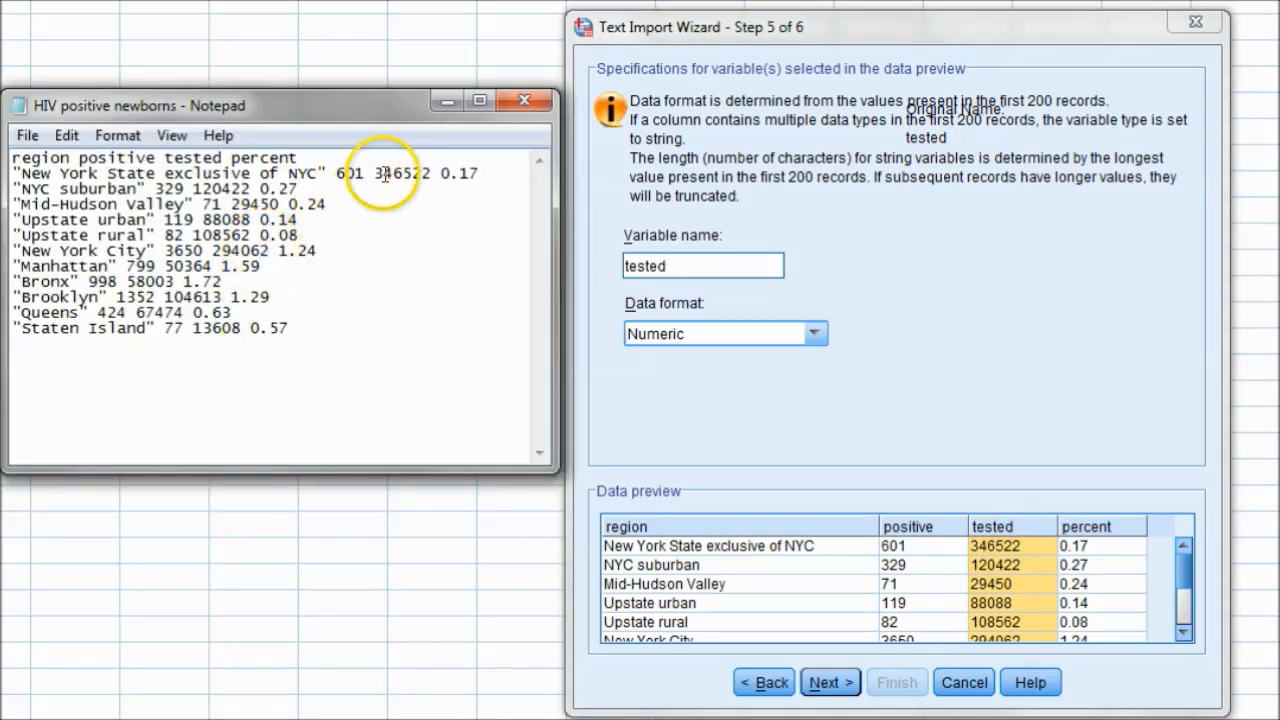
# Browse the data formats available for the tested variable, including Dollar and Comma, and keep it Numeric.
pyautogui.click(814, 333)
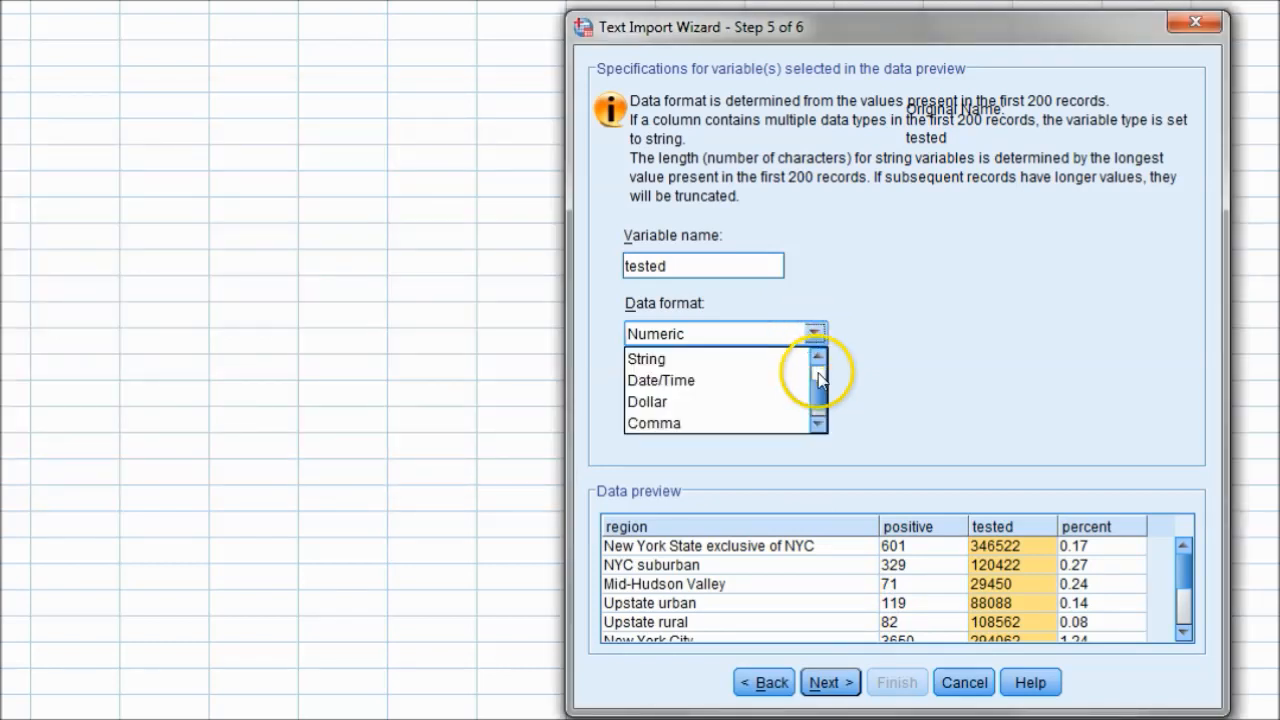
pyautogui.moveTo(822, 393); pyautogui.dragTo(820, 400)
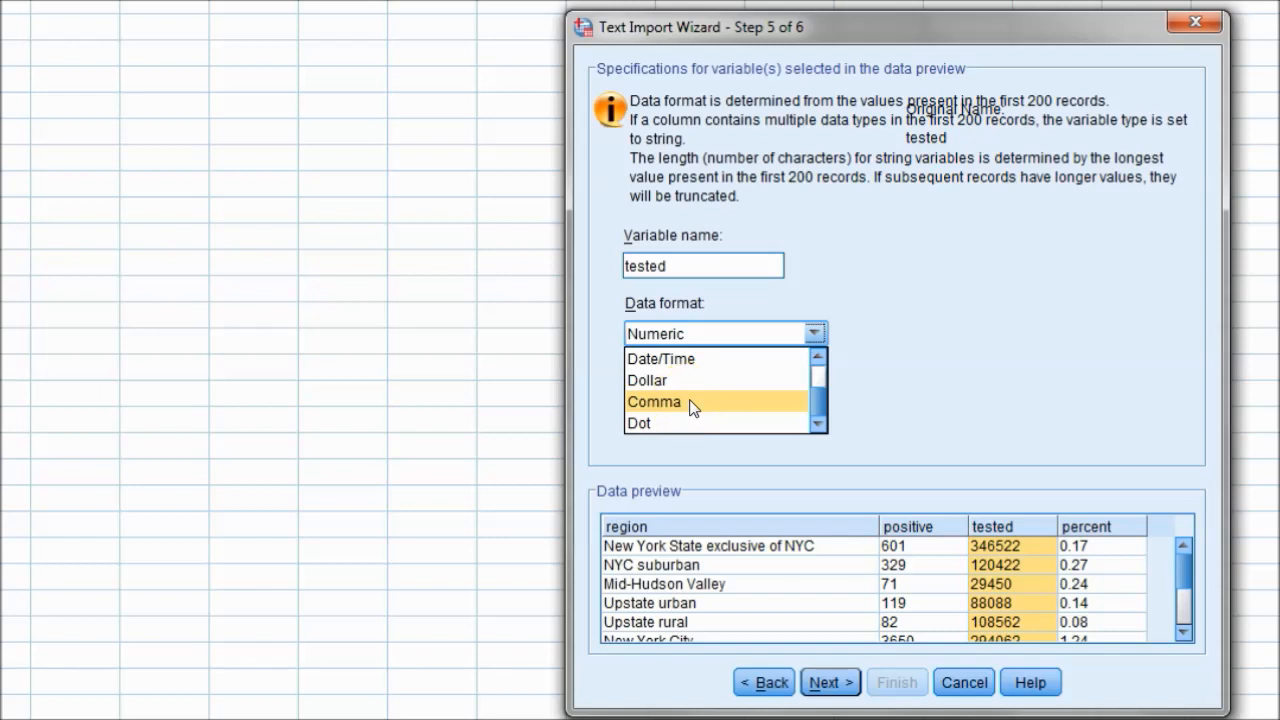
pyautogui.click(666, 384)
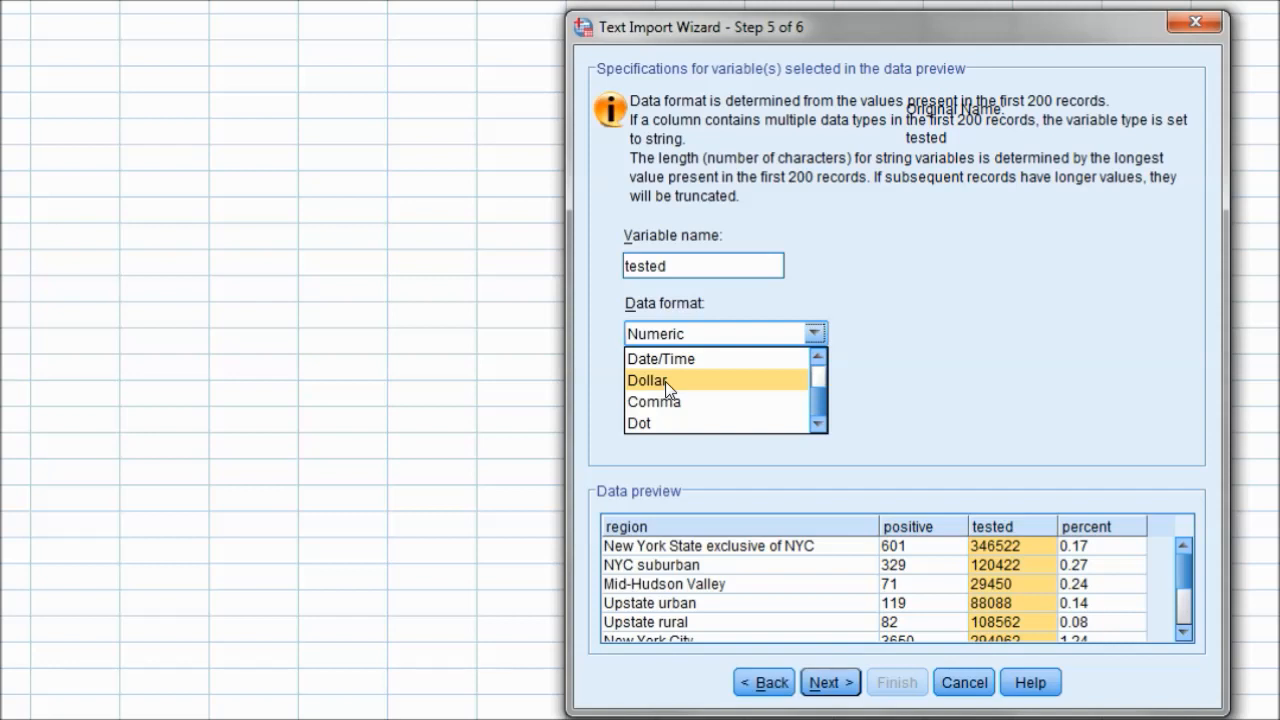
pyautogui.moveTo(816, 404); pyautogui.dragTo(815, 366)
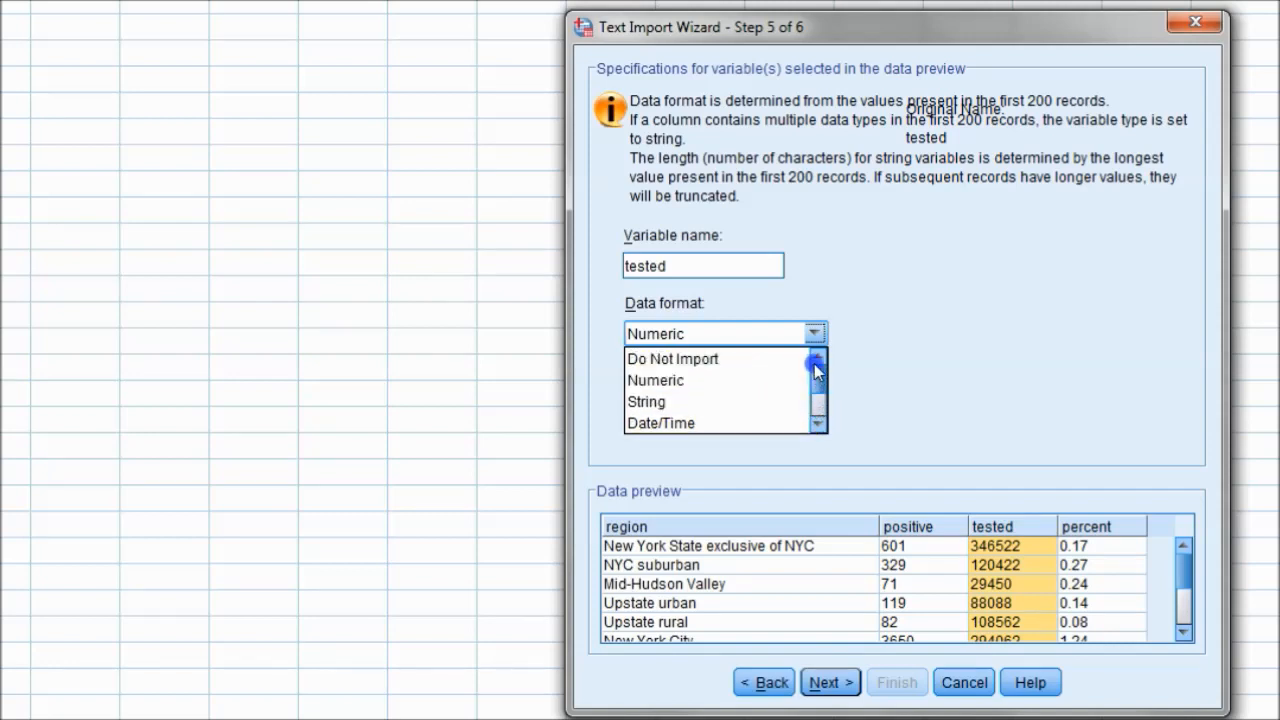
pyautogui.click(737, 380)
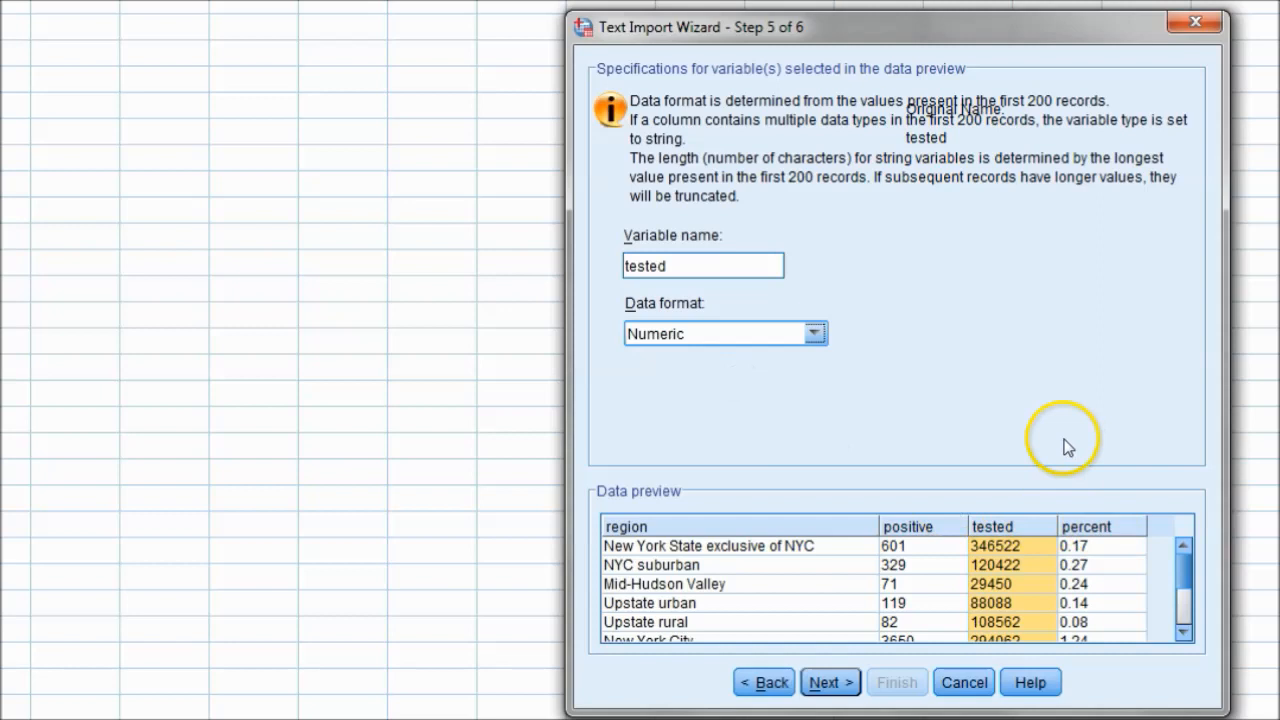
# Finish the import without saving the file format or pasting syntax, and check the first case's values in all four columns.
pyautogui.click(830, 683)
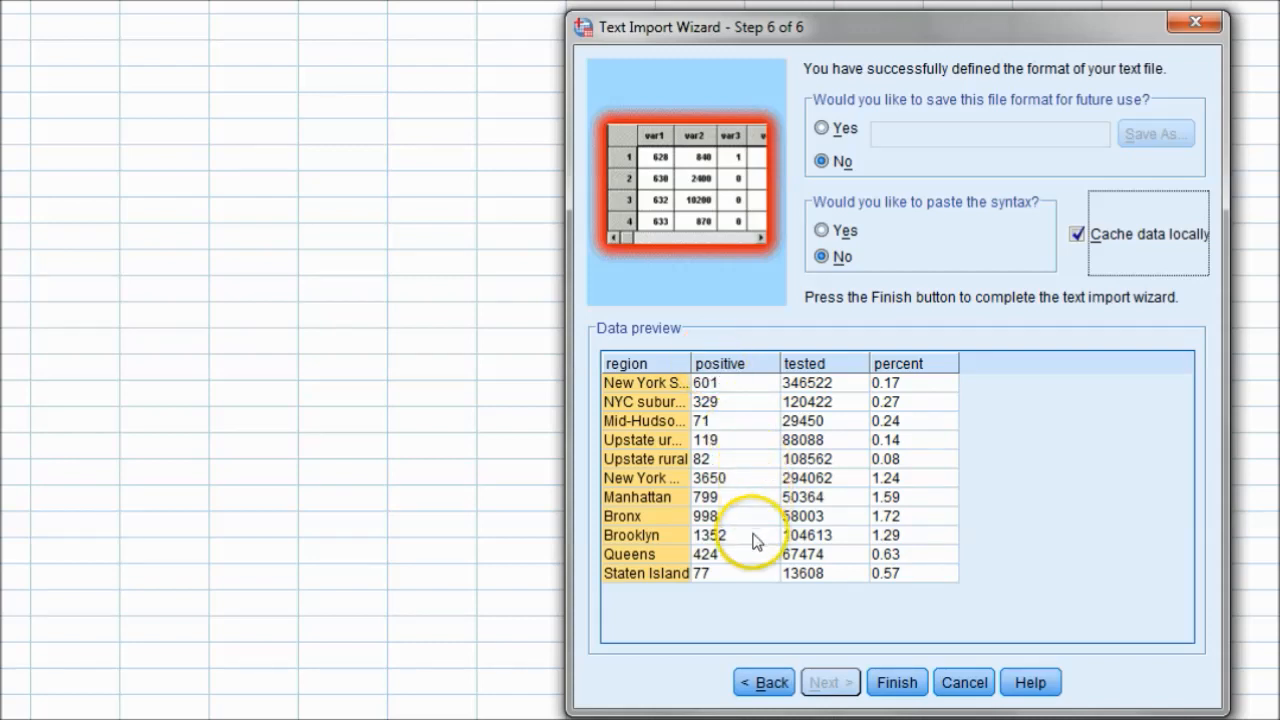
pyautogui.click(889, 692)
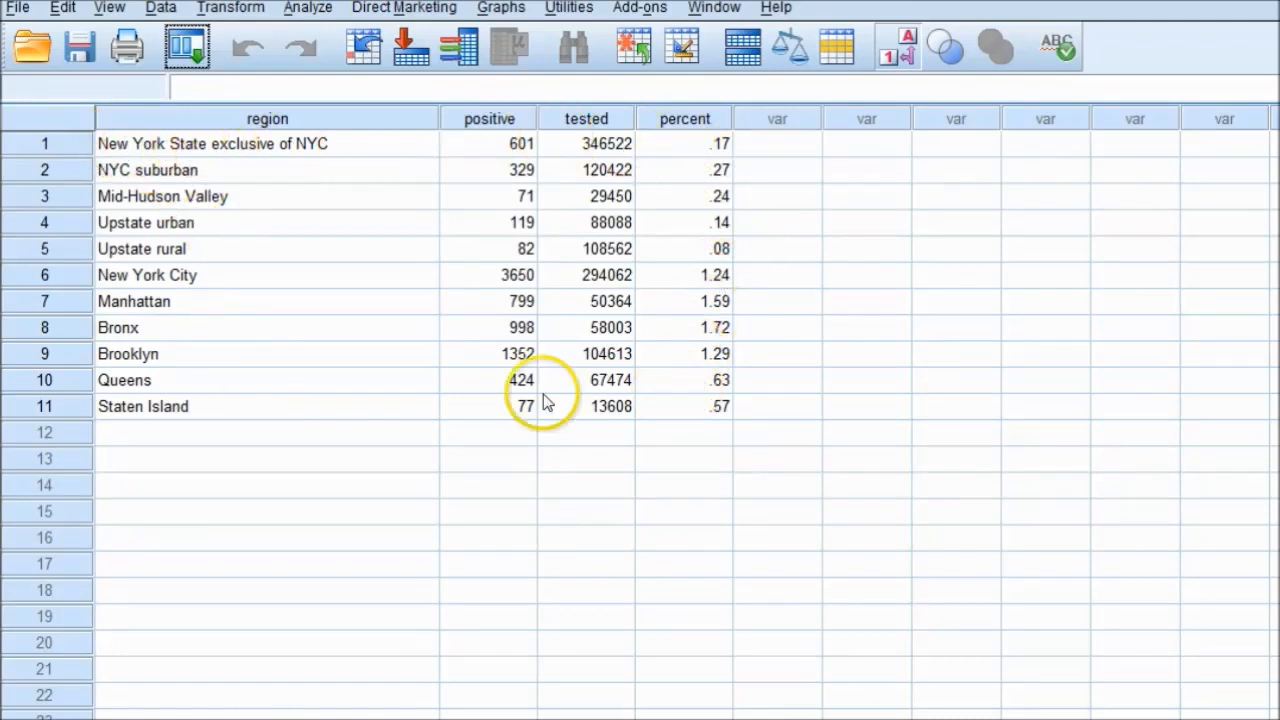
pyautogui.click(228, 146)
pyautogui.click(472, 145)
pyautogui.click(615, 150)
pyautogui.click(677, 143)
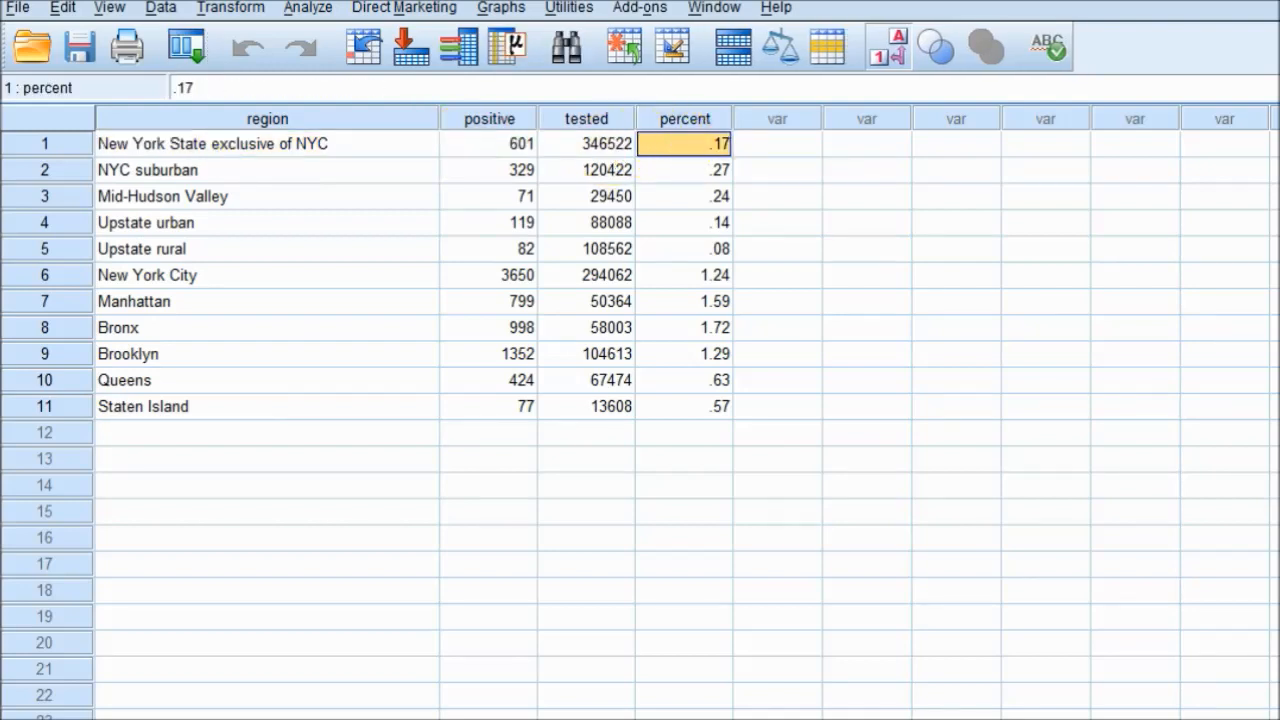
# Review the imported variable definitions, delete the percent variable, and return to the data view.
pyautogui.hotkey('ctrl', 't')
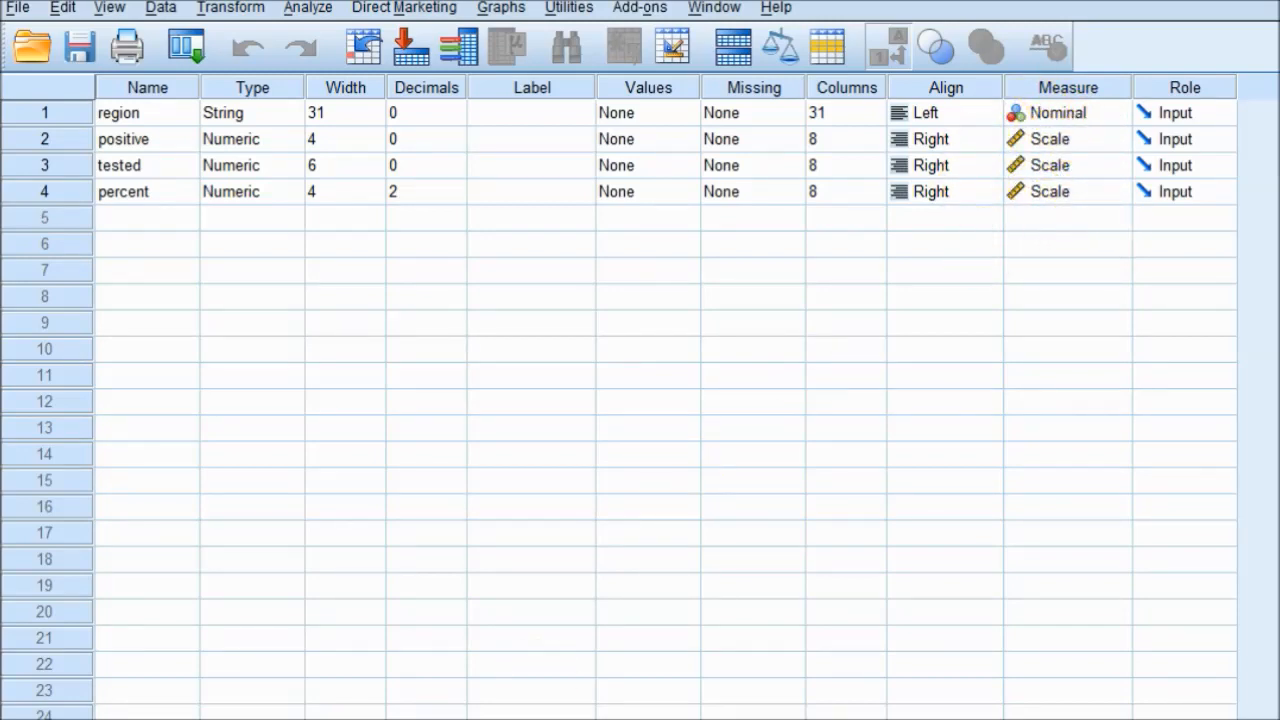
pyautogui.hotkey('ctrl', 't')
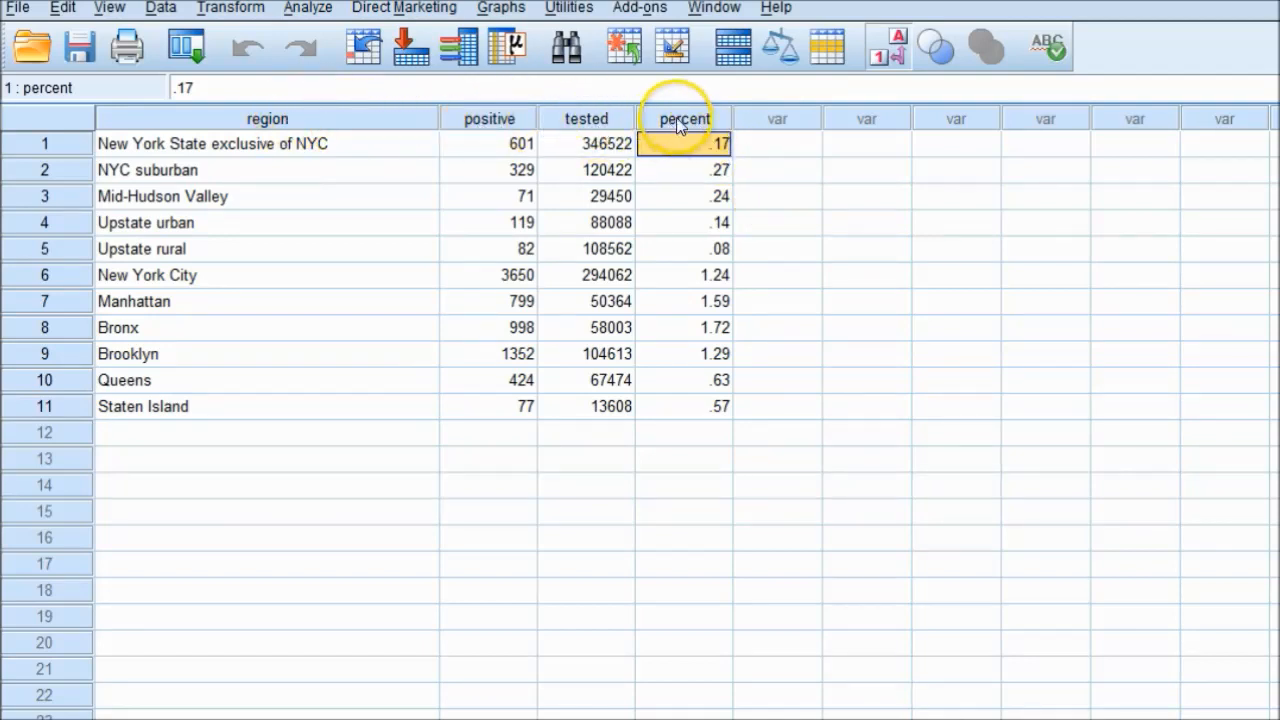
pyautogui.hotkey('ctrl', 't')
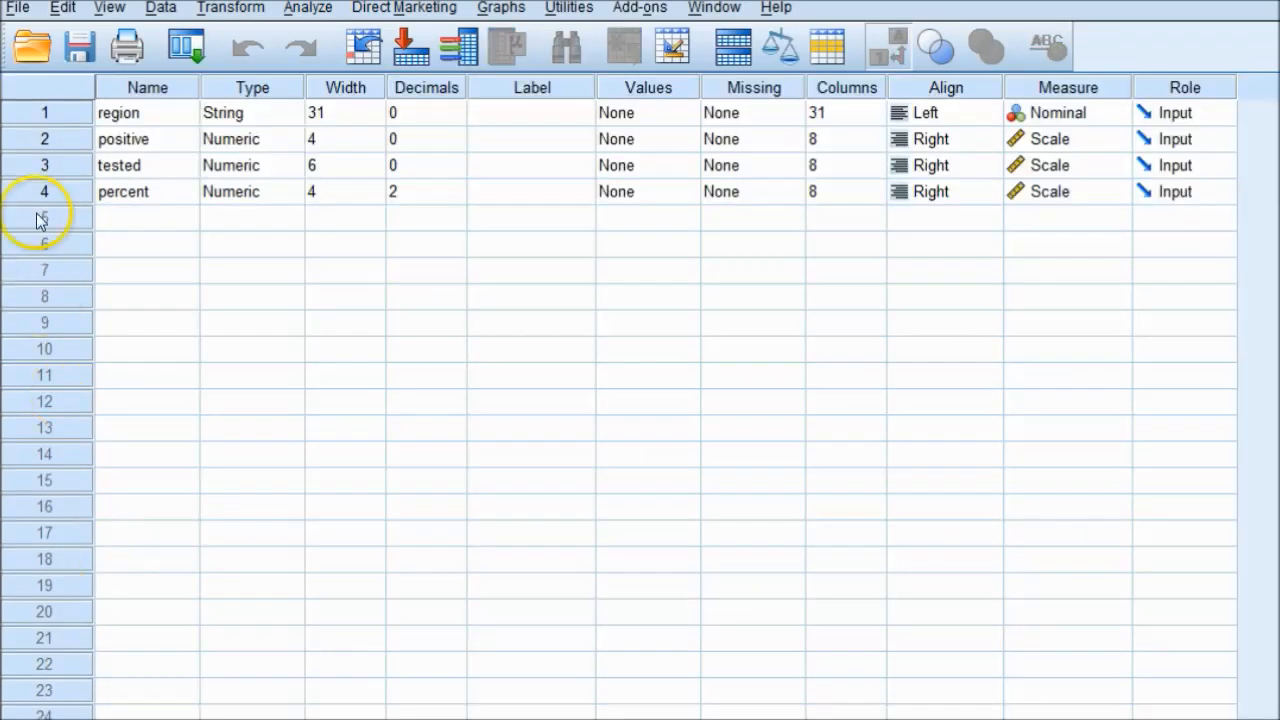
pyautogui.click(59, 192)
pyautogui.rightClick(59, 192)
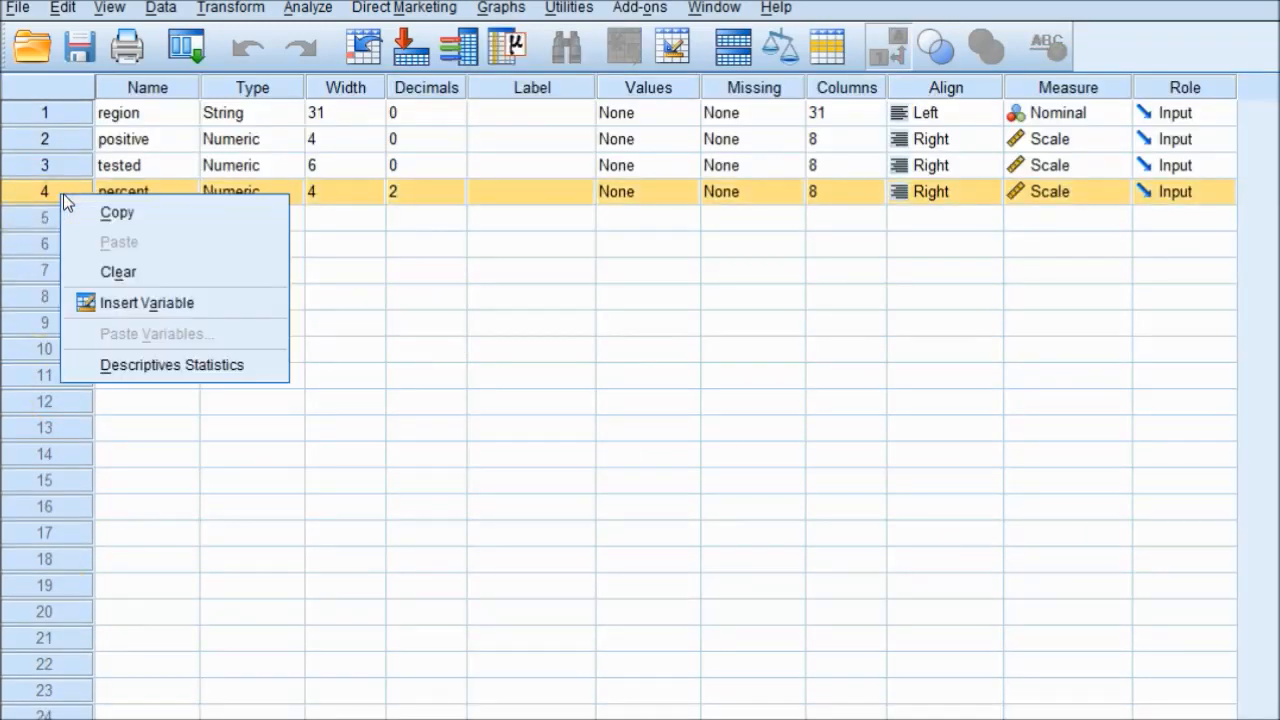
pyautogui.click(117, 272)
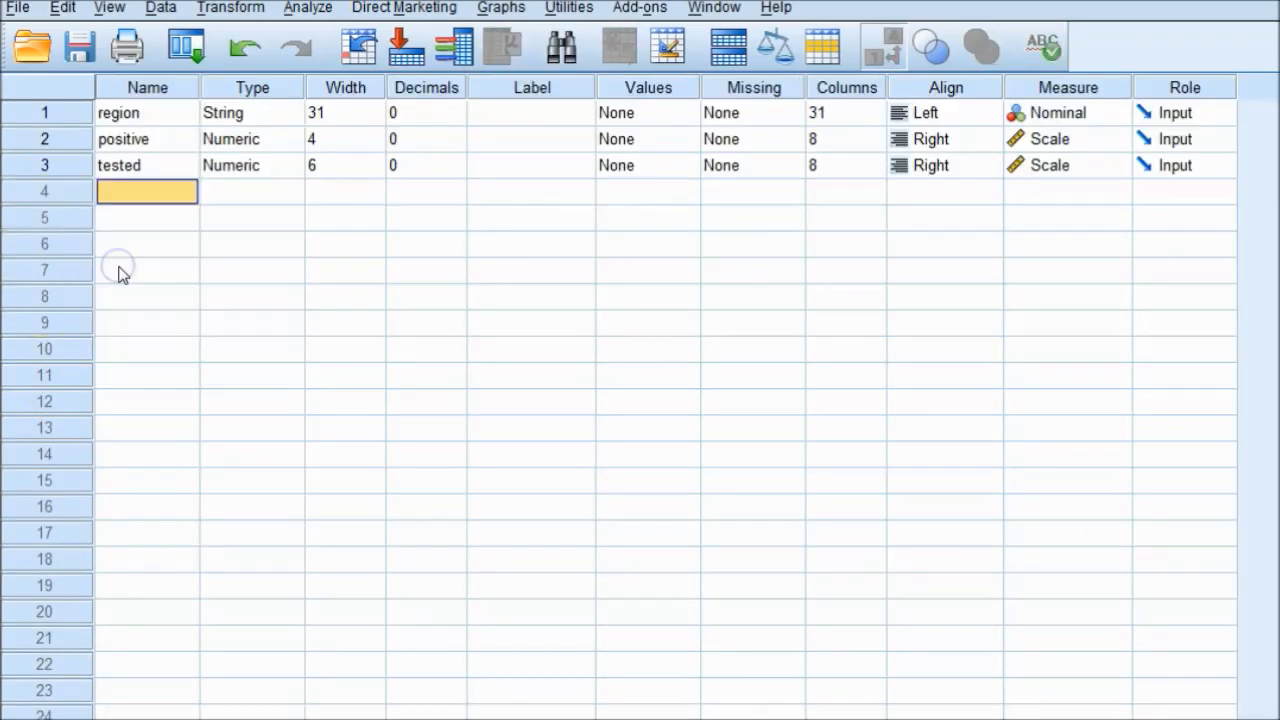
pyautogui.hotkey('ctrl', 't')
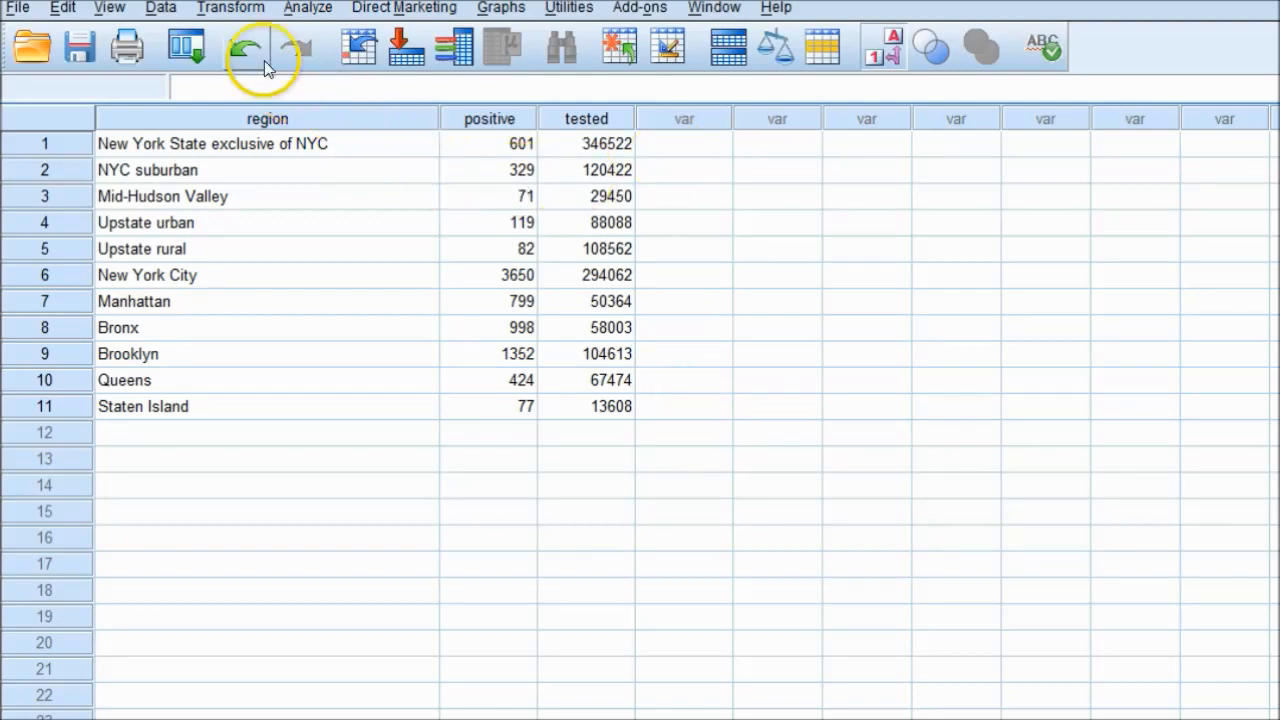
# Start computing a new numeric variable with the target name percent and the label Percent.
pyautogui.click(233, 9)
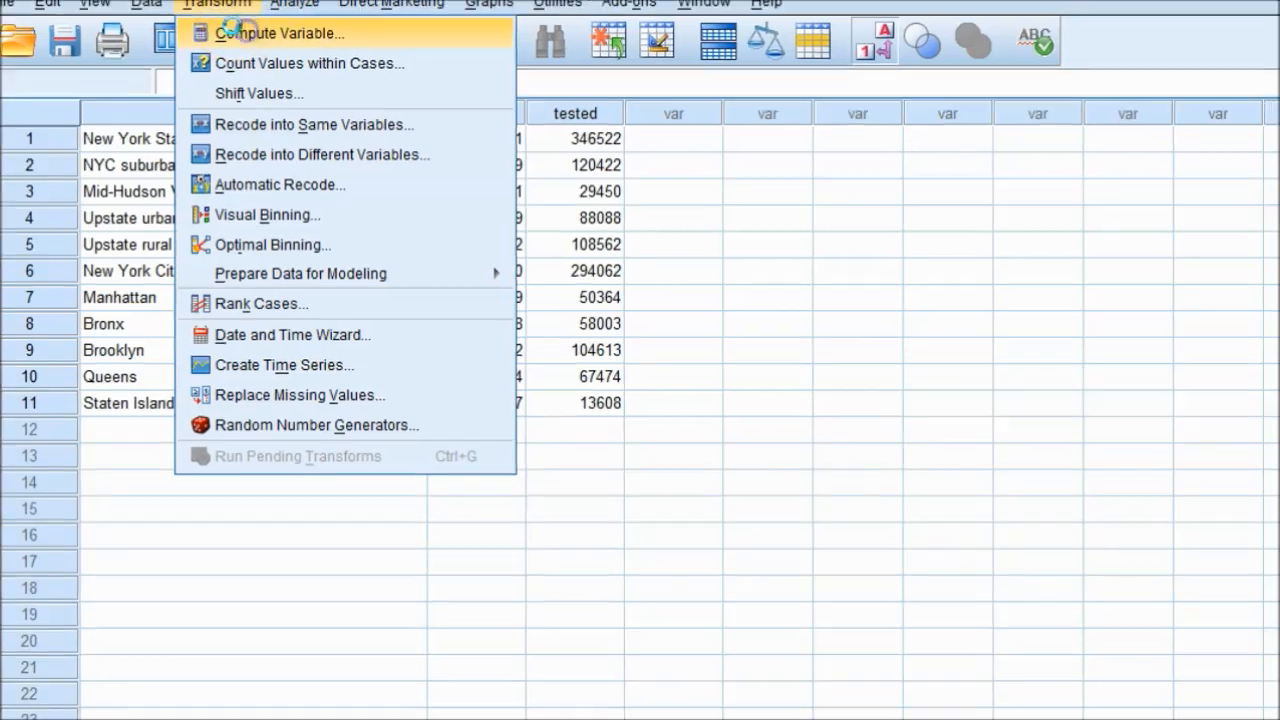
pyautogui.click(250, 40)
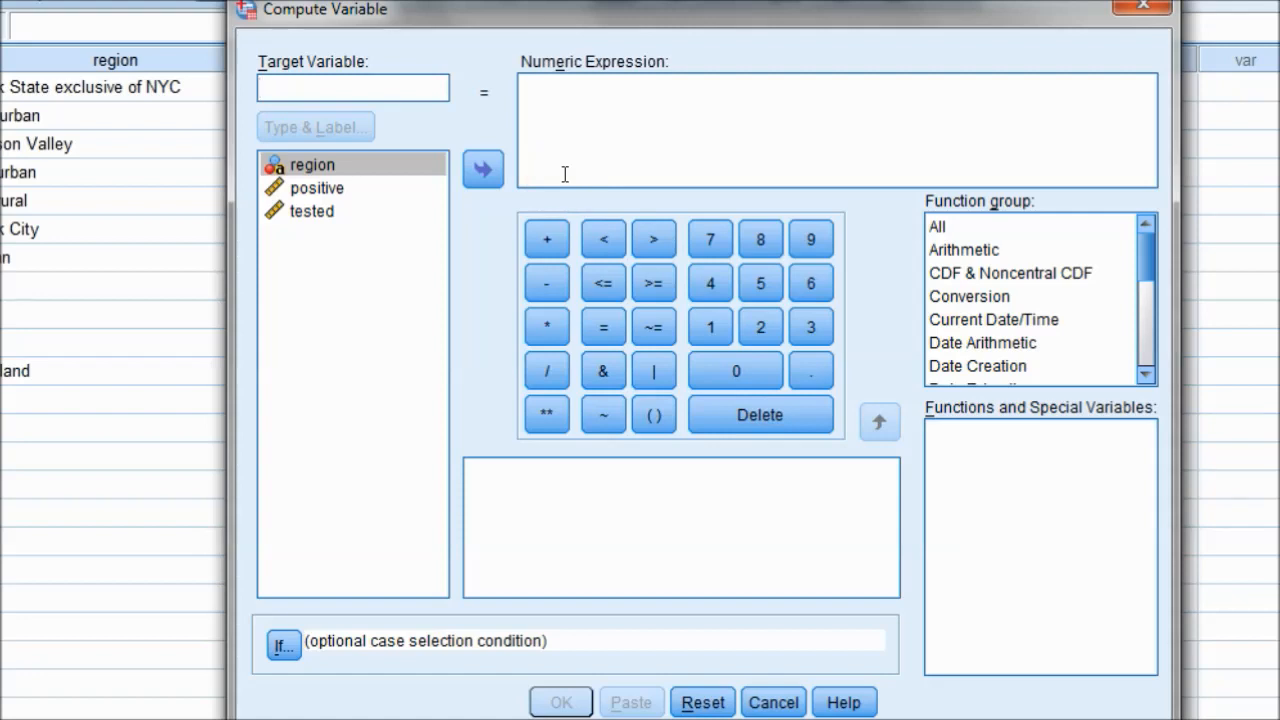
pyautogui.write('percent')
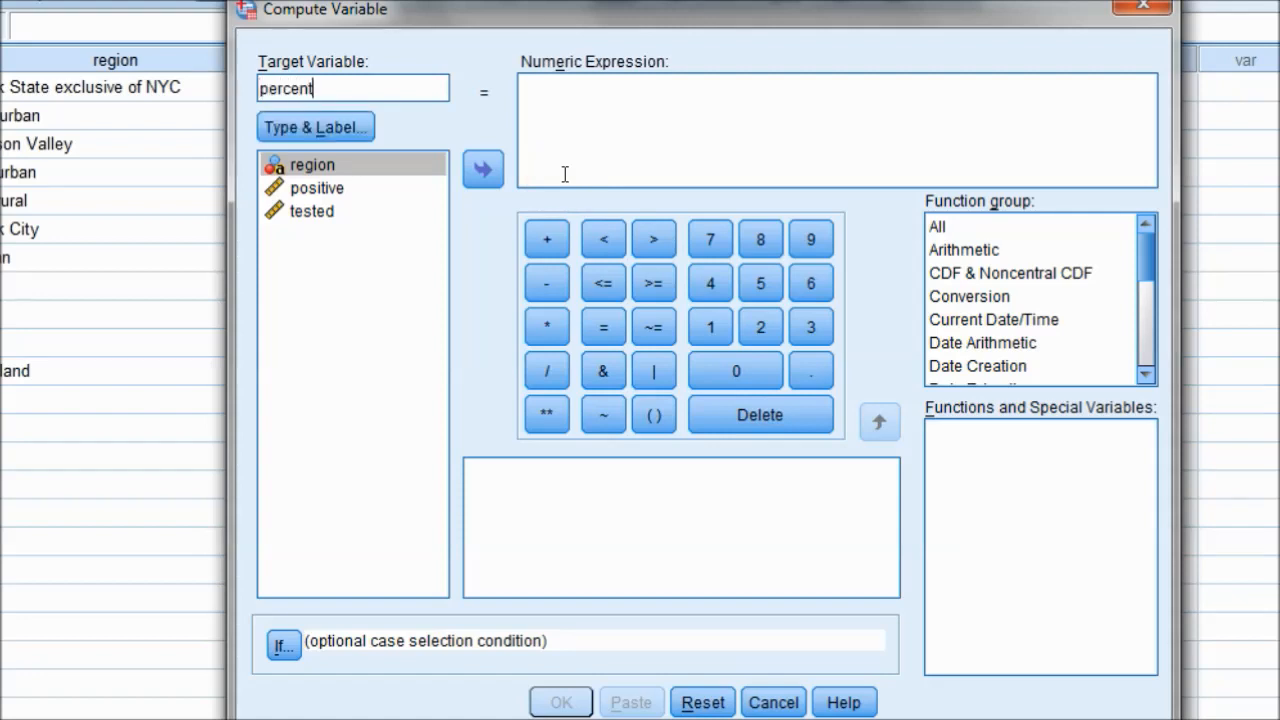
pyautogui.click(322, 128)
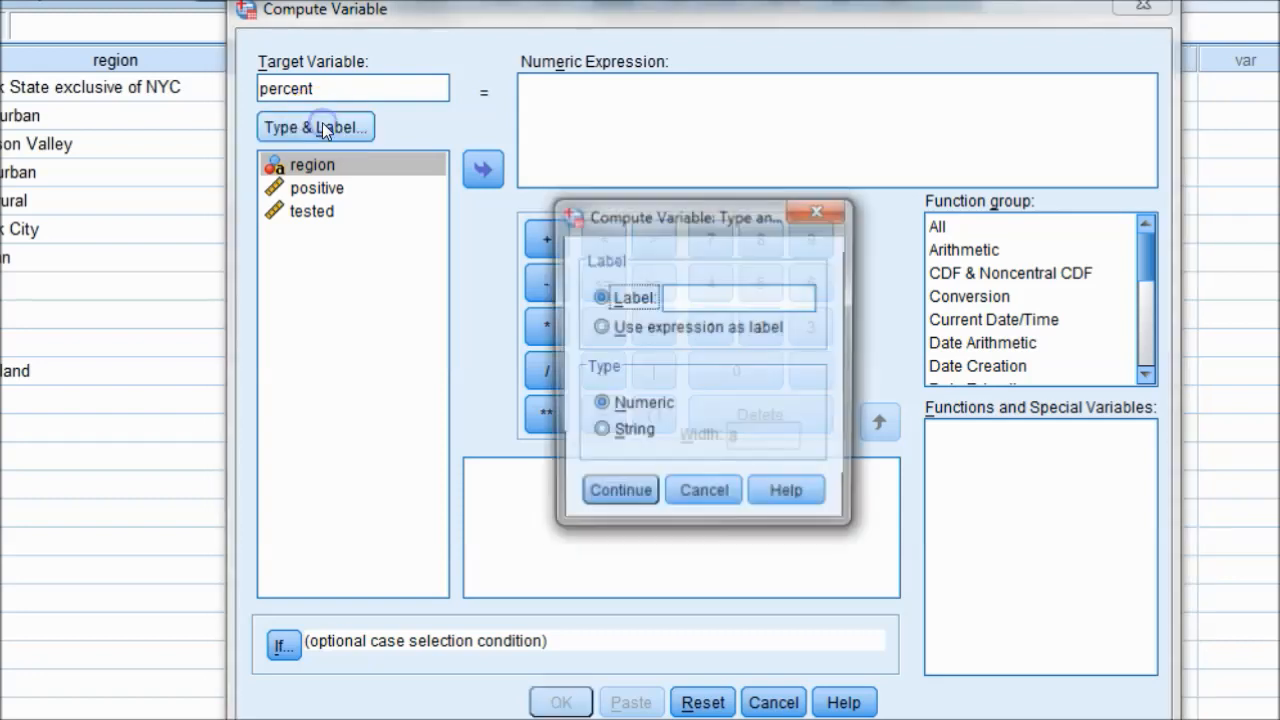
pyautogui.click(685, 300)
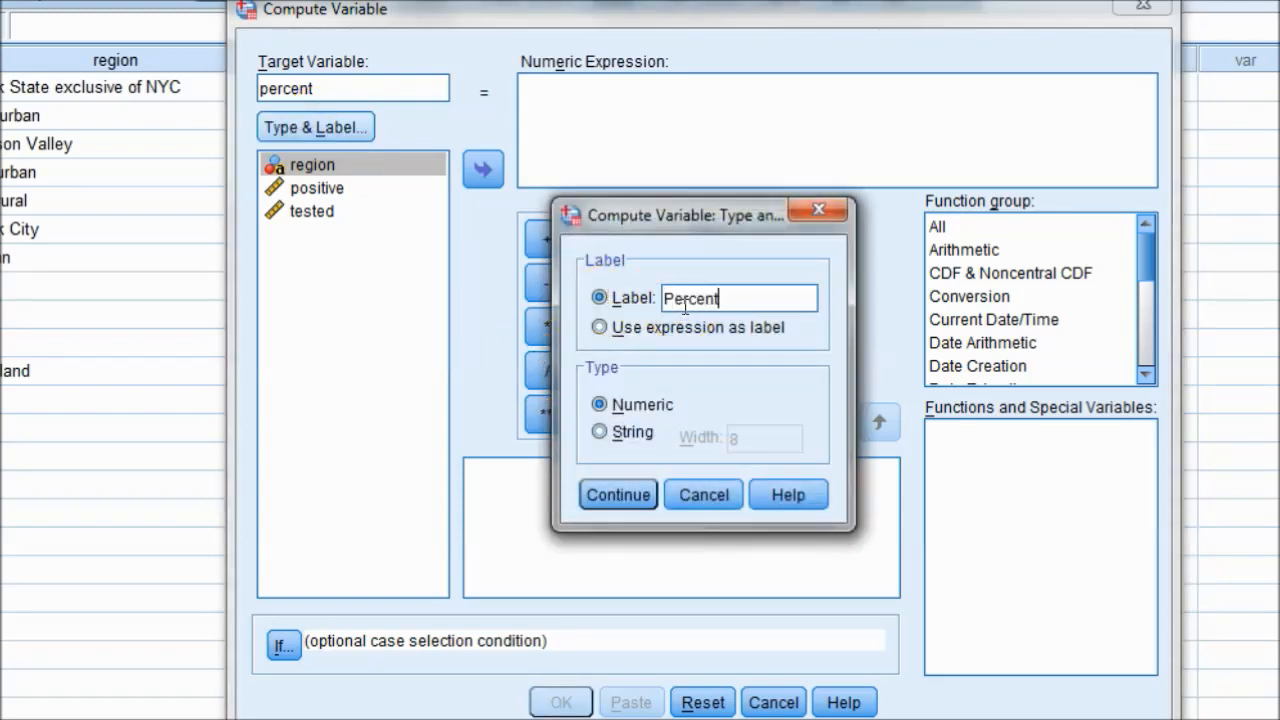
pyautogui.click(638, 493)
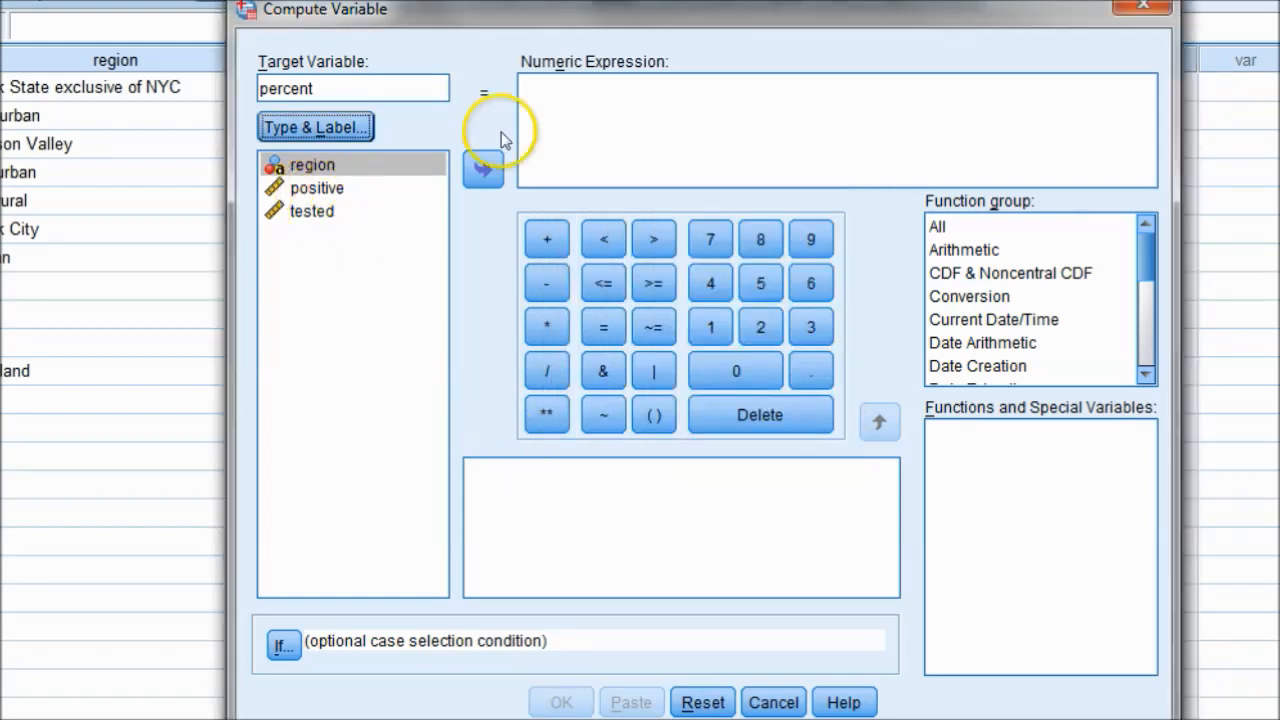
# Enter (positive/tested)*100 as the numeric expression for the percent variable.
pyautogui.click(532, 93)
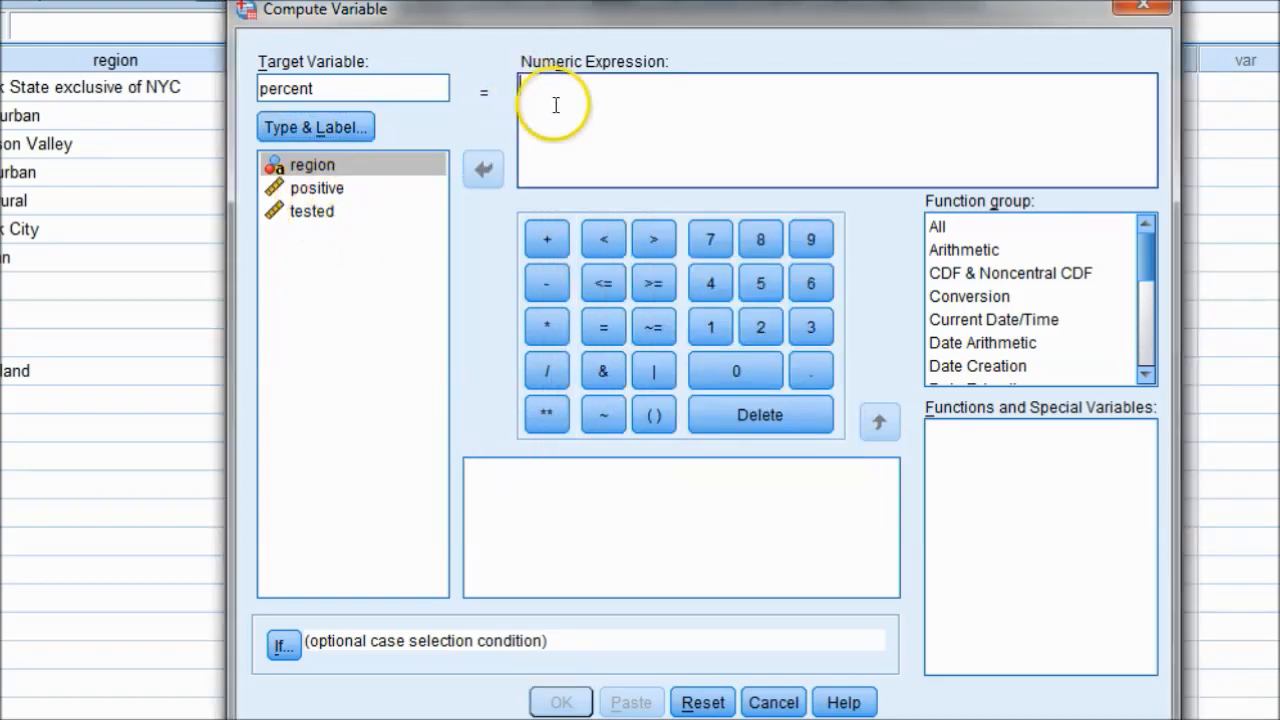
pyautogui.write('(')
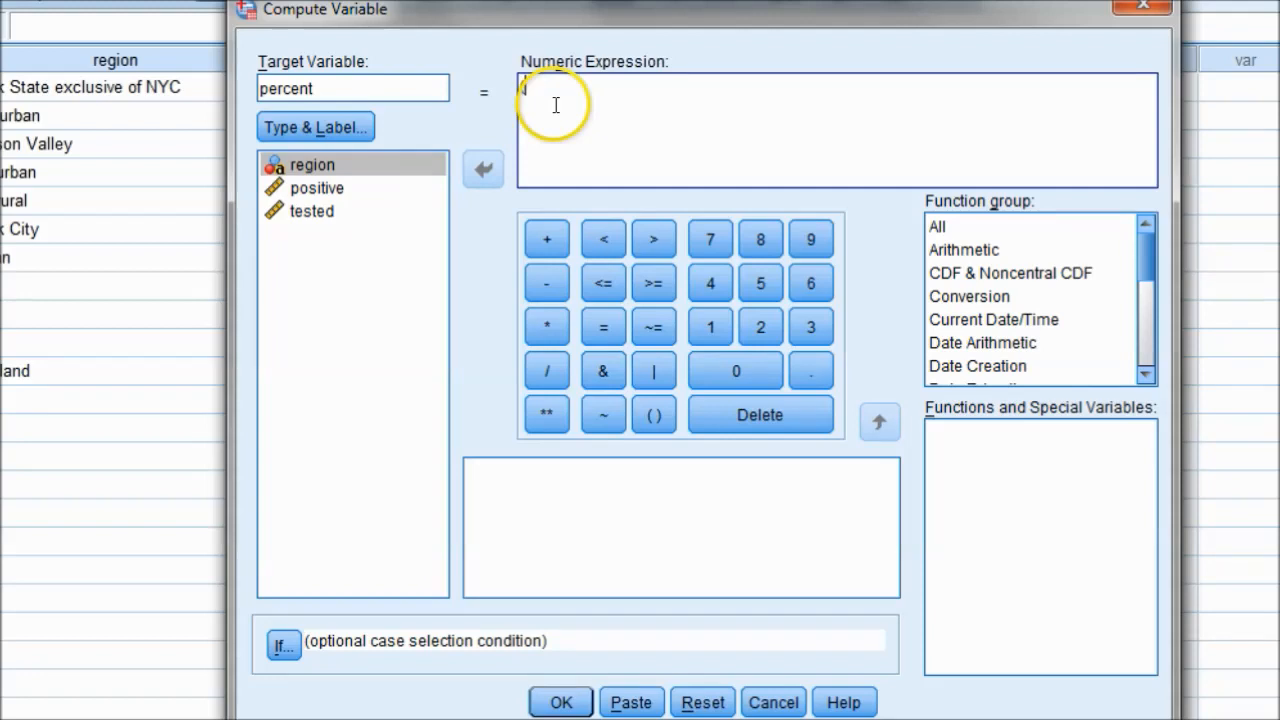
pyautogui.doubleClick(325, 192)
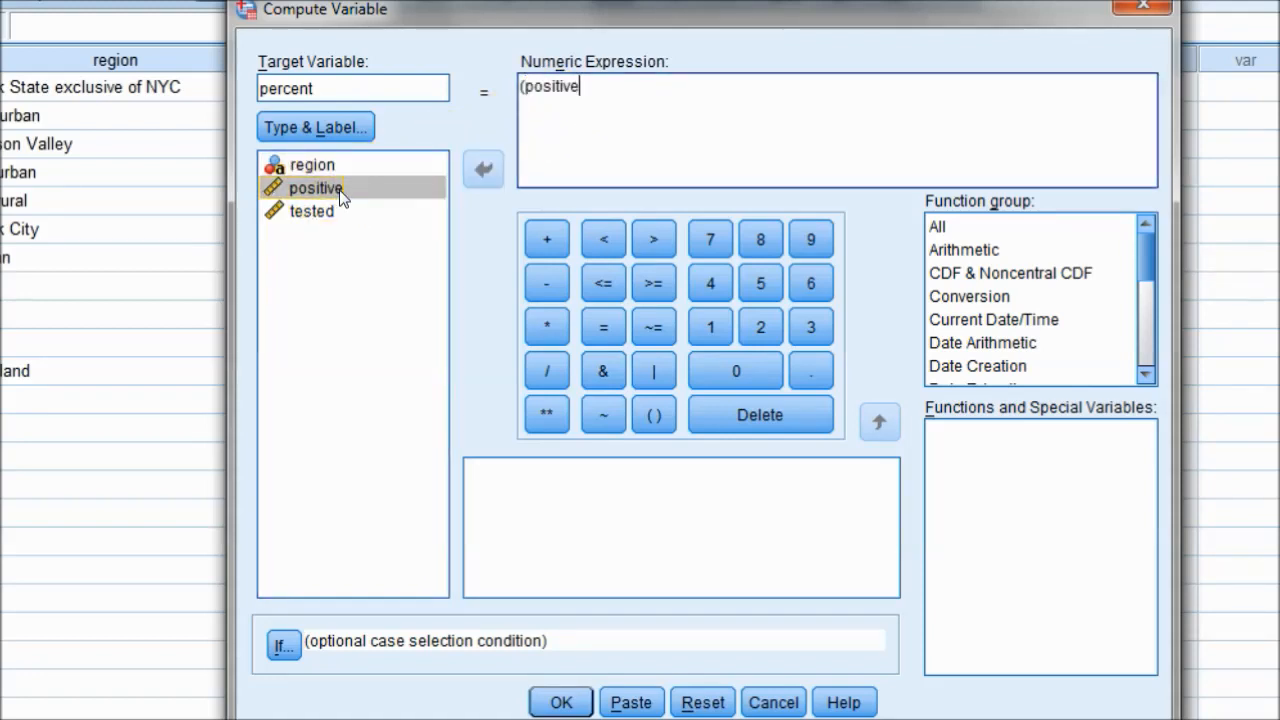
pyautogui.write('/')
pyautogui.doubleClick(328, 211)
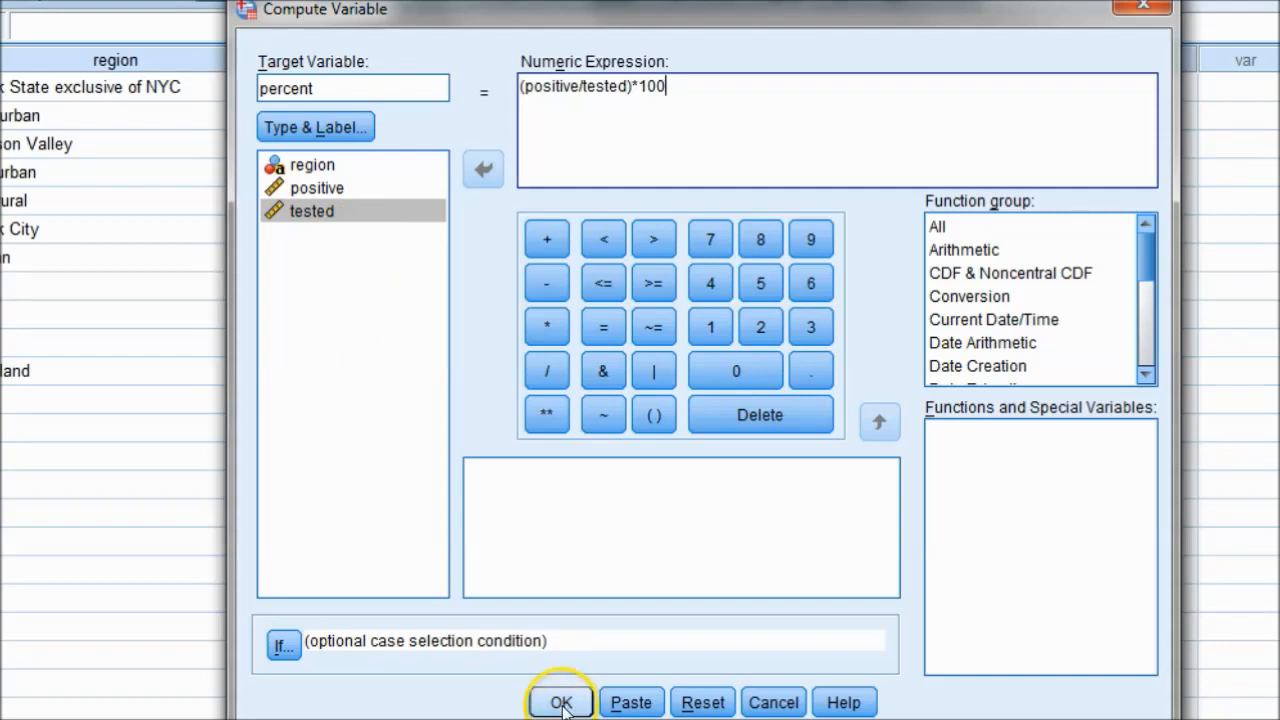
# Browse the available function groups, including Arithmetic, Current Date/Time and All, and look through the functions they offer.
pyautogui.click(1148, 312)
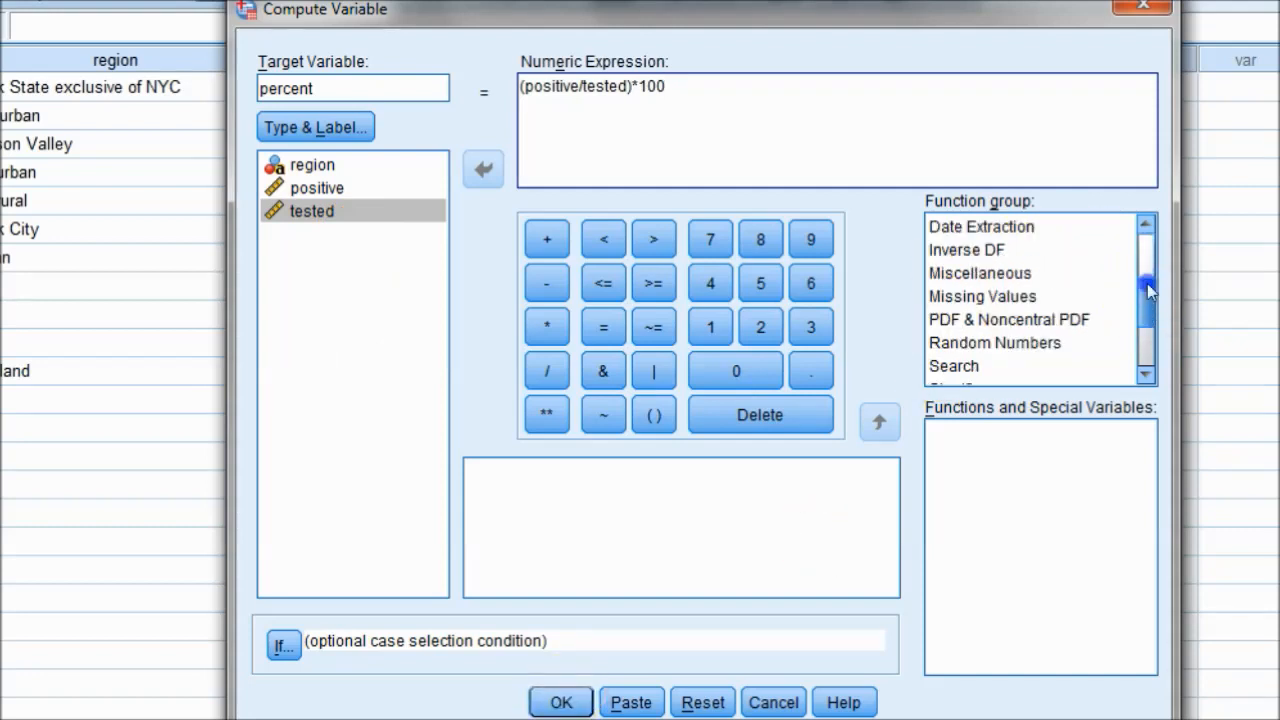
pyautogui.click(1148, 266)
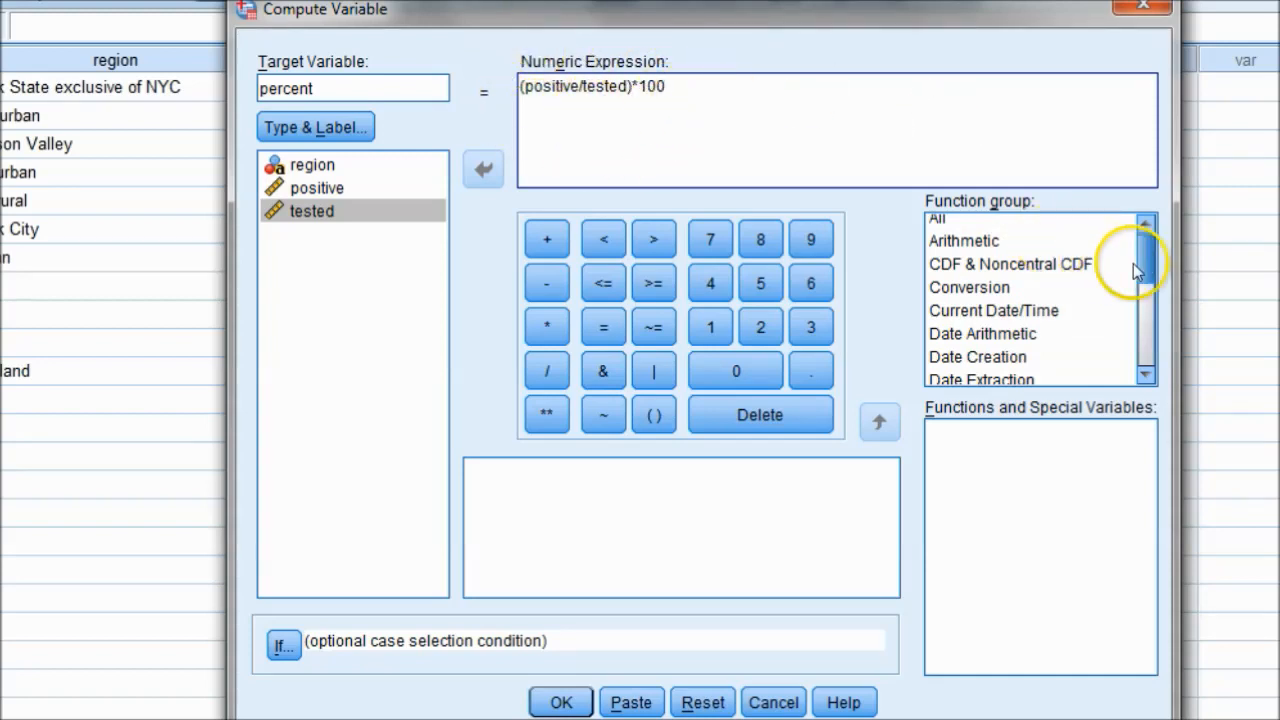
pyautogui.moveTo(1148, 261)
pyautogui.mouseDown()
pyautogui.moveTo(1144, 281)
pyautogui.moveTo(1147, 242)
pyautogui.mouseUp()
pyautogui.click(985, 250)
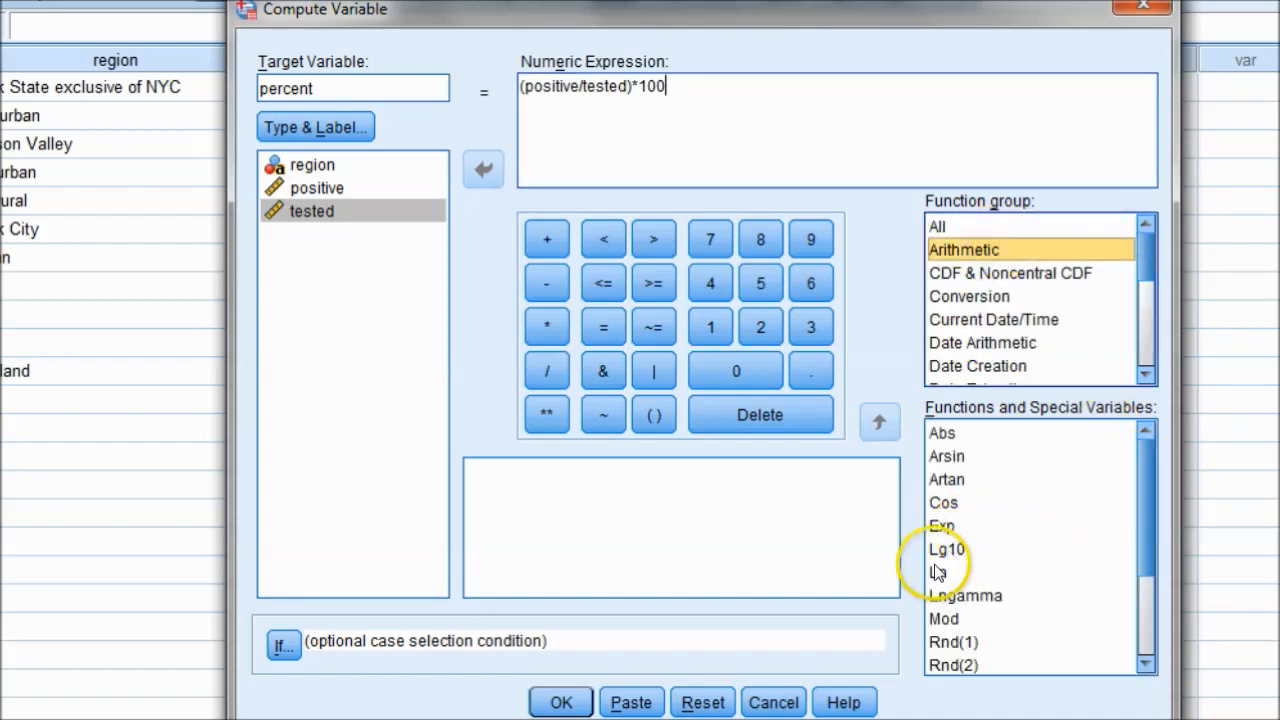
pyautogui.moveTo(1143, 505)
pyautogui.mouseDown()
pyautogui.moveTo(1146, 628)
pyautogui.moveTo(1150, 520)
pyautogui.mouseUp()
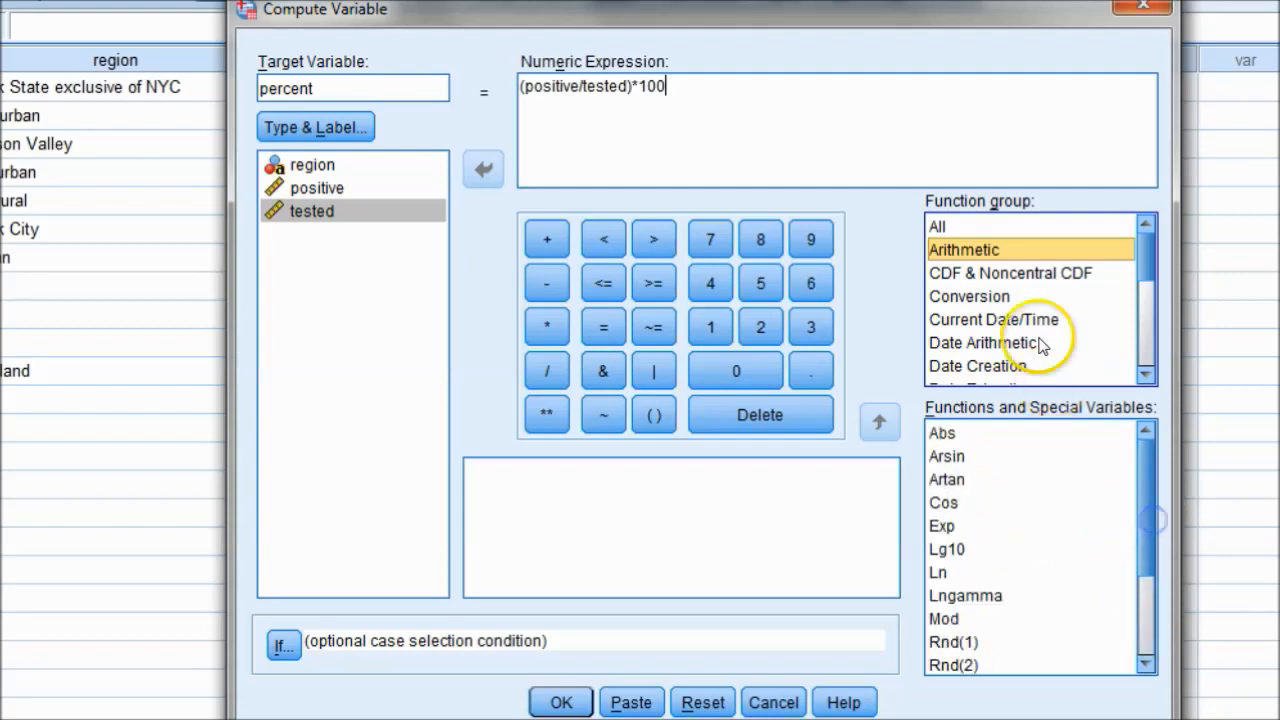
pyautogui.click(1006, 302)
pyautogui.click(1035, 322)
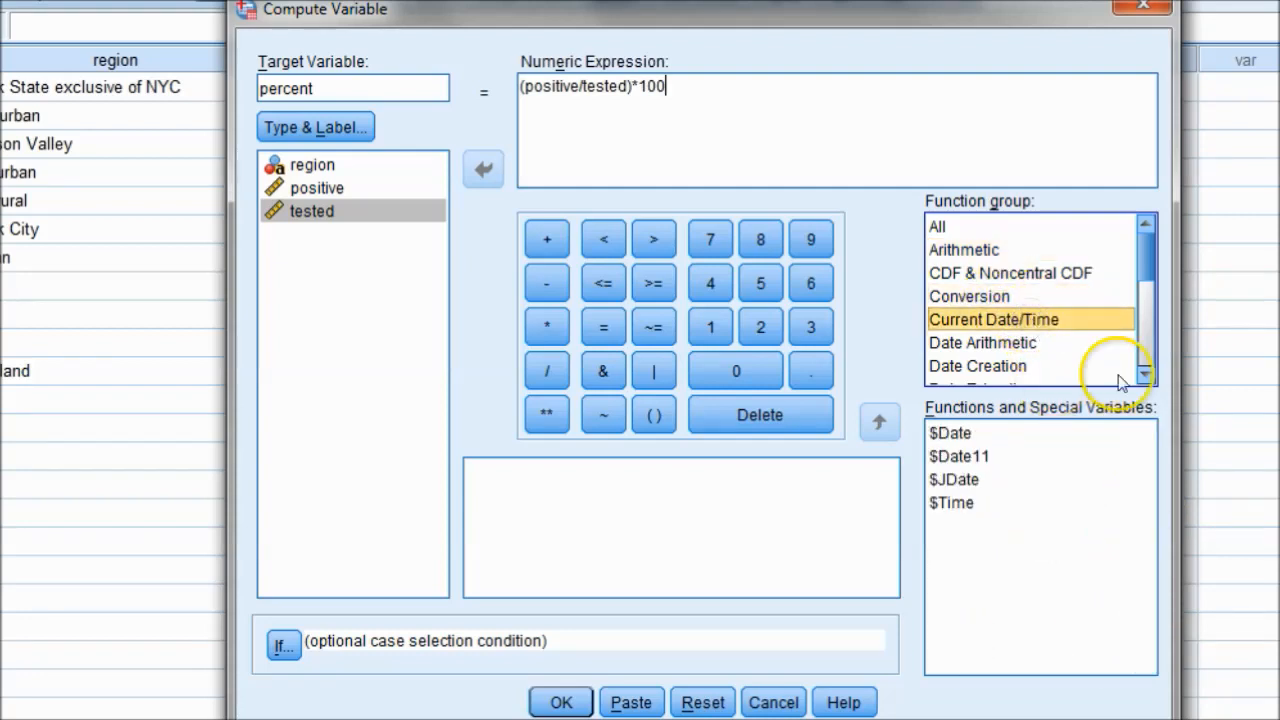
pyautogui.click(1152, 336)
pyautogui.moveTo(1155, 336); pyautogui.dragTo(1149, 262)
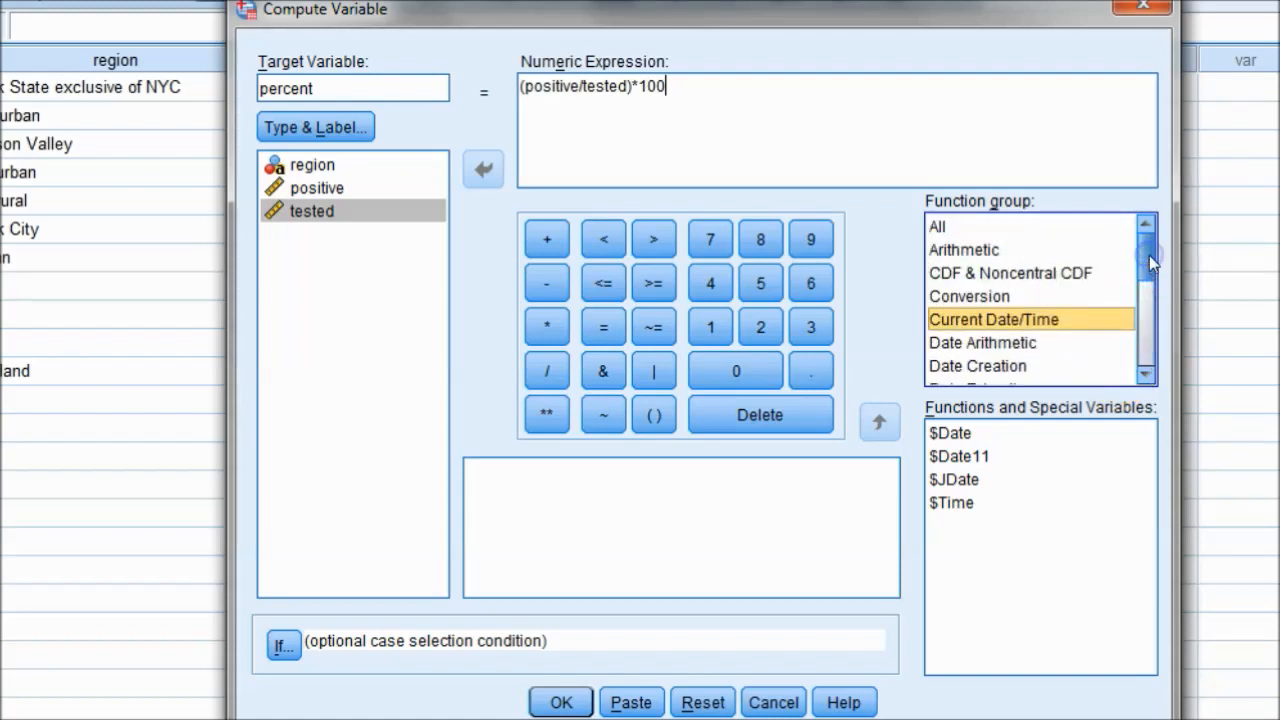
pyautogui.click(938, 226)
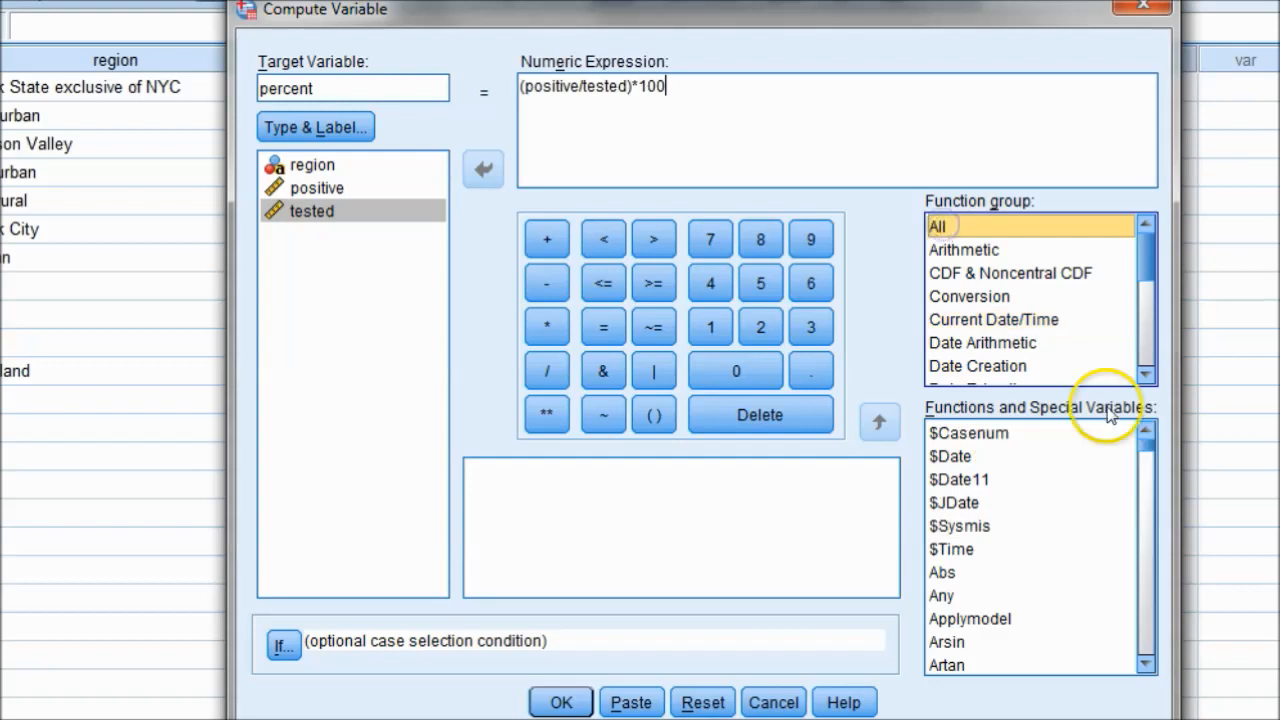
pyautogui.moveTo(1151, 451)
pyautogui.mouseDown()
pyautogui.moveTo(1147, 512)
pyautogui.moveTo(1172, 621)
pyautogui.moveTo(1154, 634)
pyautogui.moveTo(1157, 652)
pyautogui.moveTo(1146, 453)
pyautogui.mouseUp()
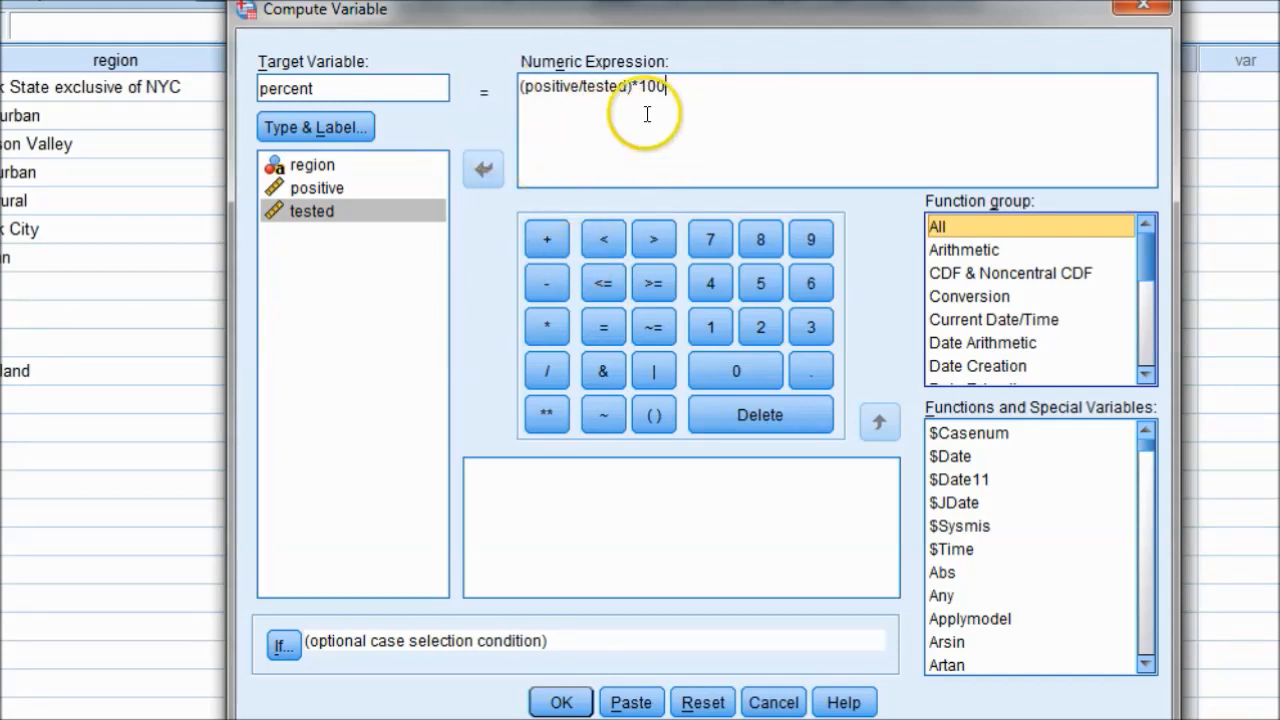
# Run the percent computation, review its syntax in the output log, and return to the dataset.
pyautogui.click(565, 702)
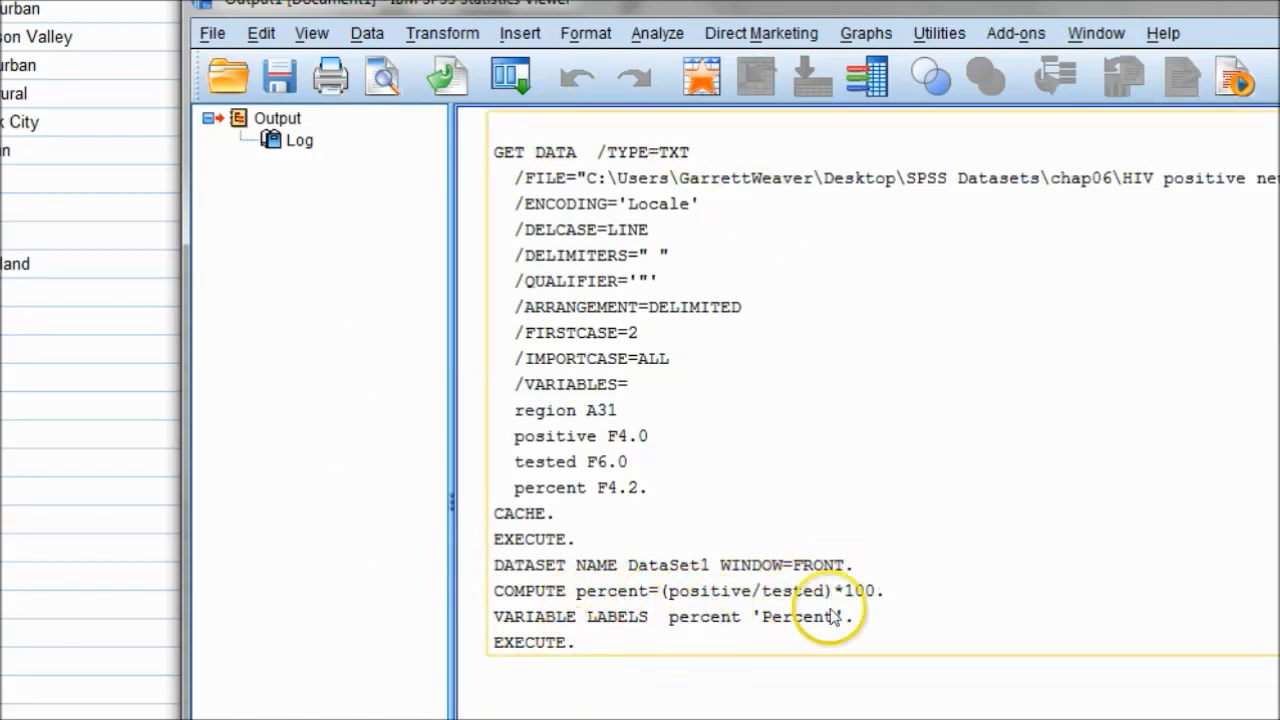
pyautogui.click(1278, 3)
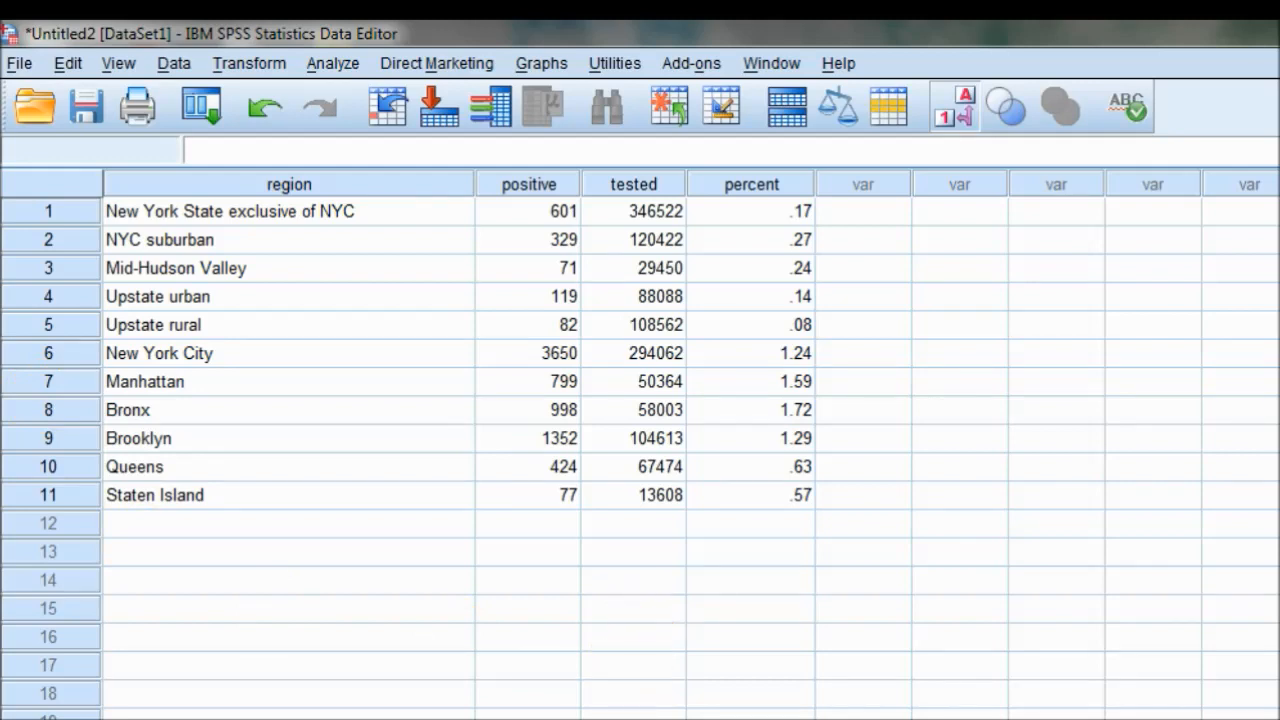
# Save the dataset to the Desktop as Test1 in SPSS Statistics (*.sav) format, replacing the existing file.
pyautogui.click(20, 64)
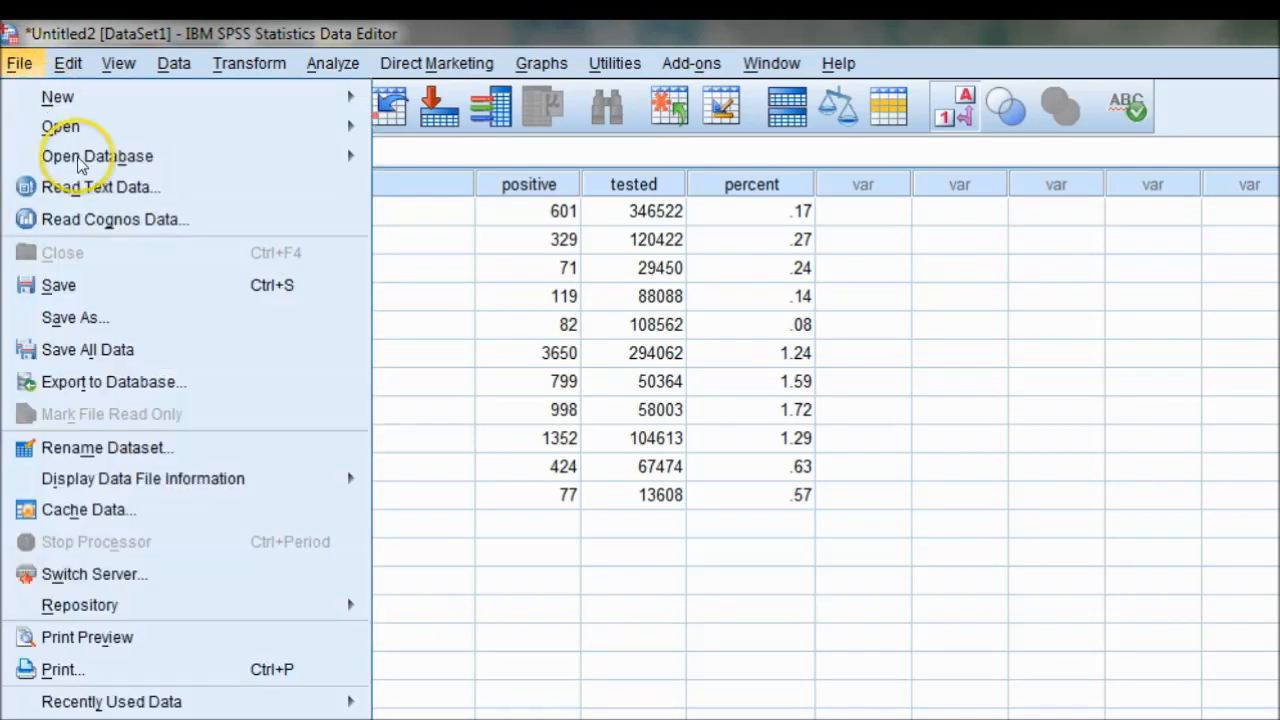
pyautogui.click(105, 318)
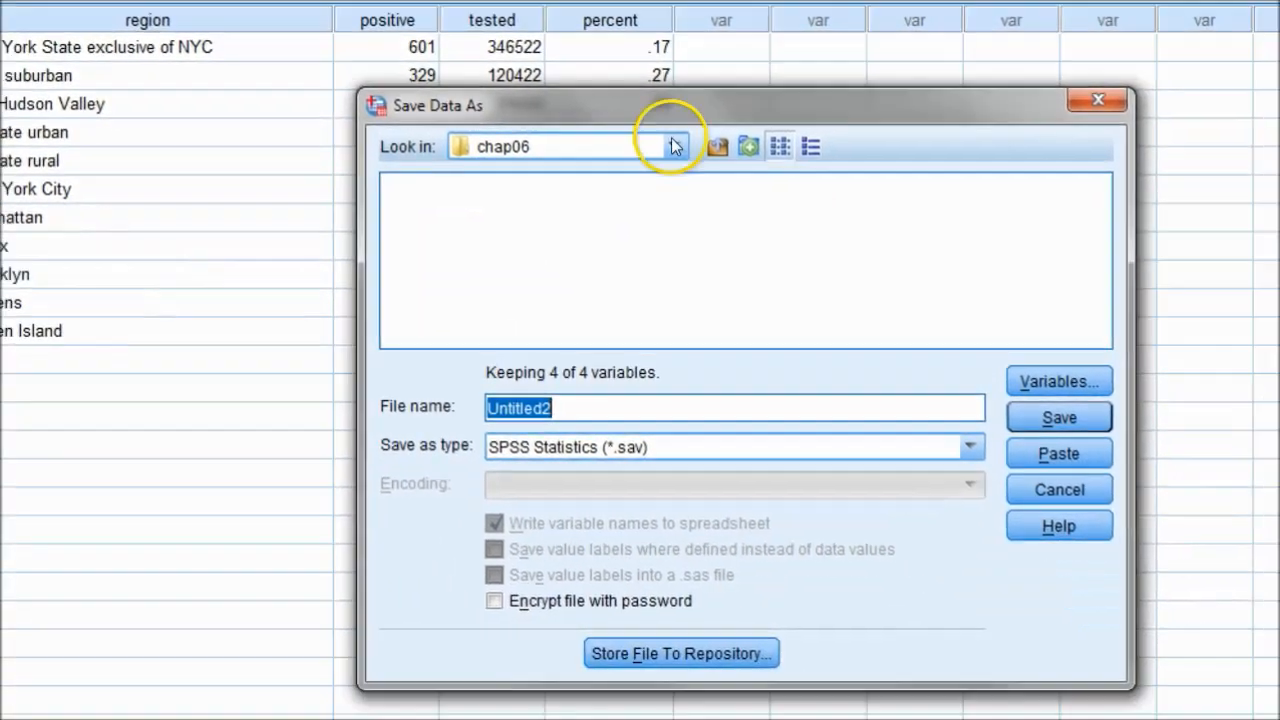
pyautogui.click(814, 310)
pyautogui.moveTo(677, 248); pyautogui.dragTo(670, 180)
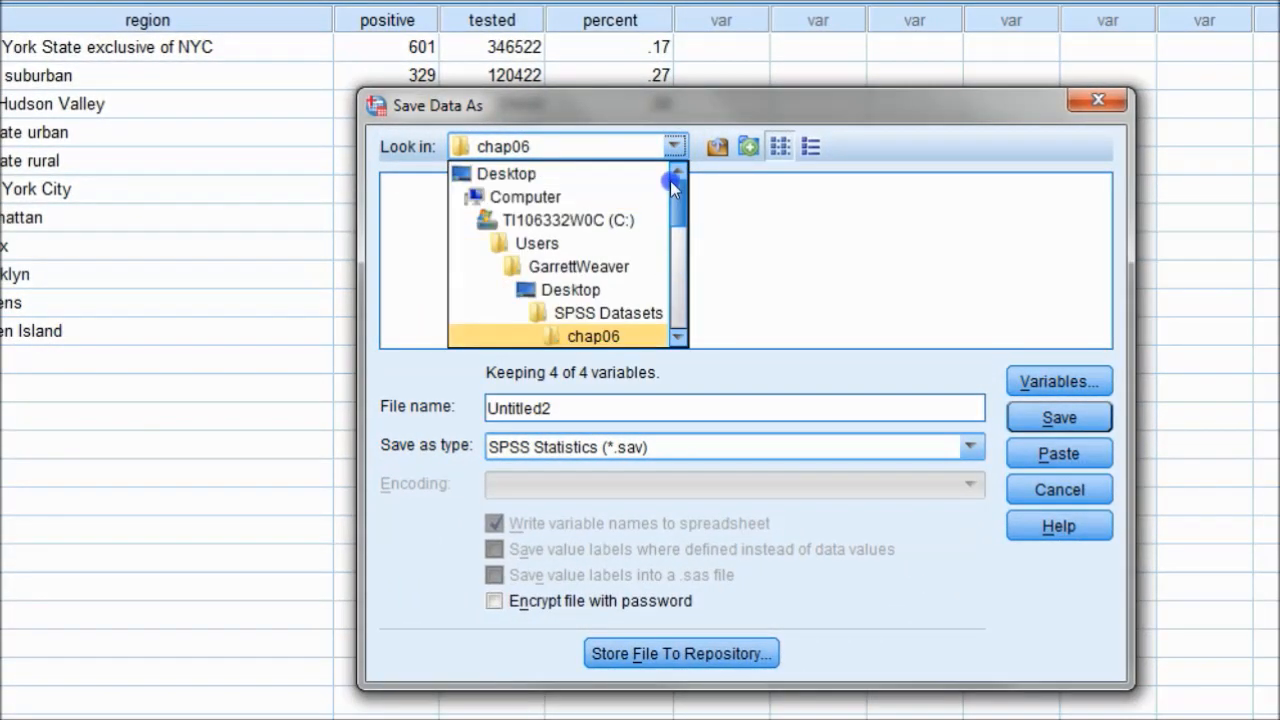
pyautogui.click(655, 174)
pyautogui.moveTo(602, 404); pyautogui.dragTo(420, 398)
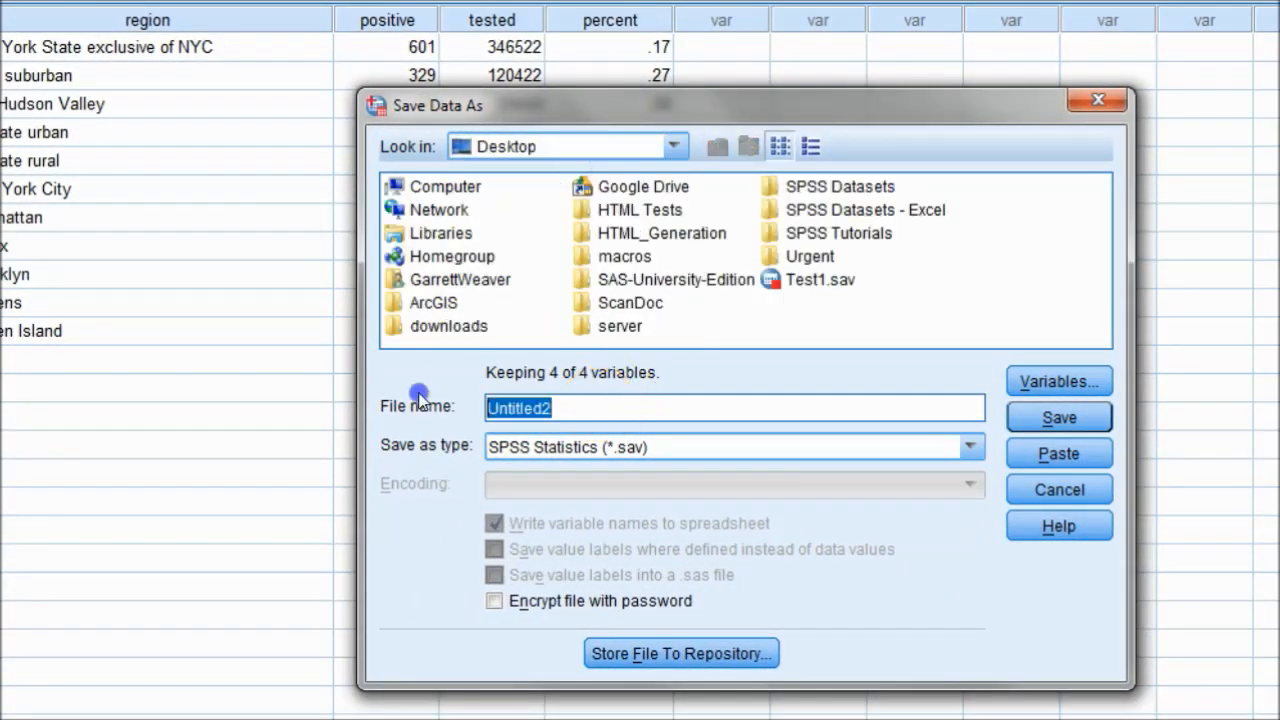
pyautogui.write('Test1')
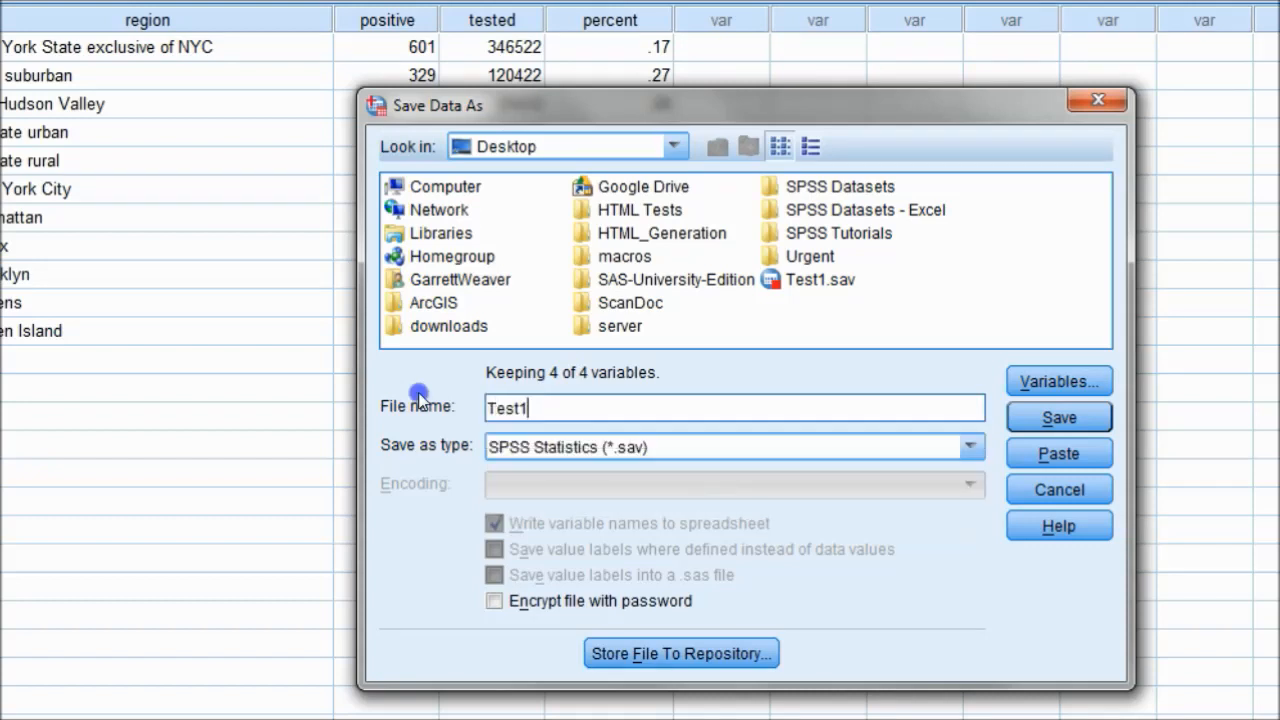
pyautogui.click(1025, 420)
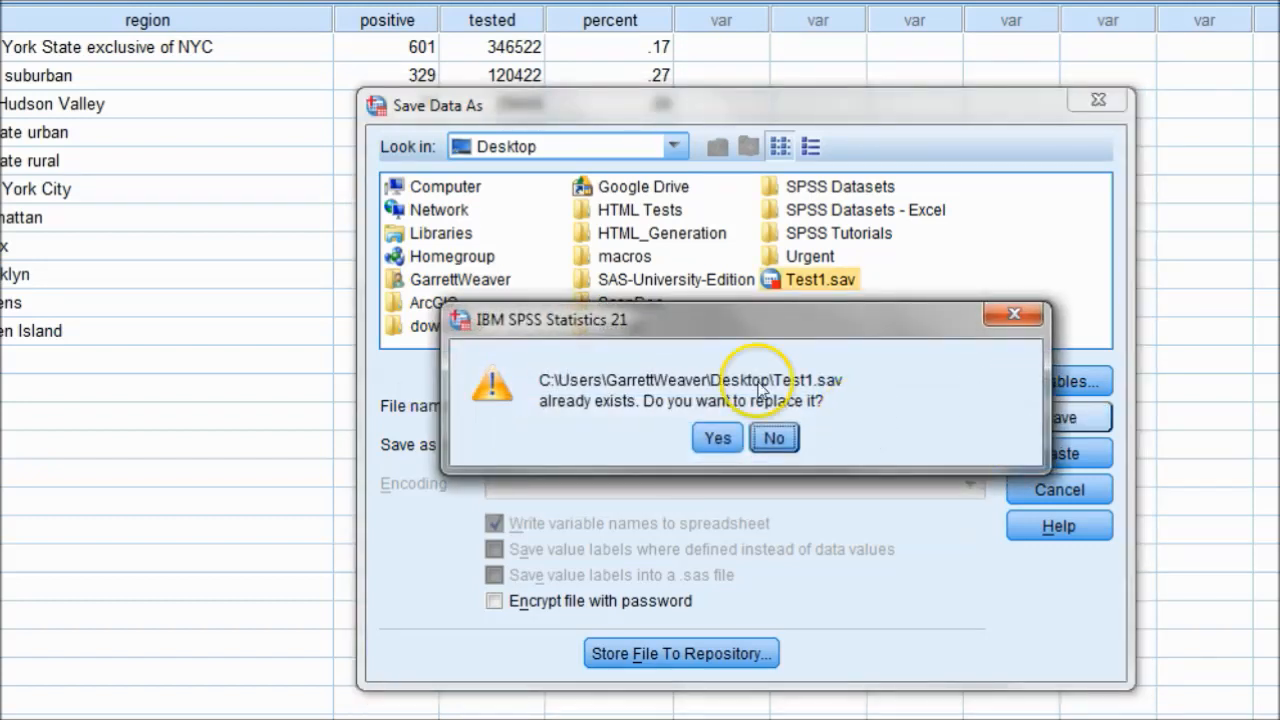
pyautogui.click(715, 439)
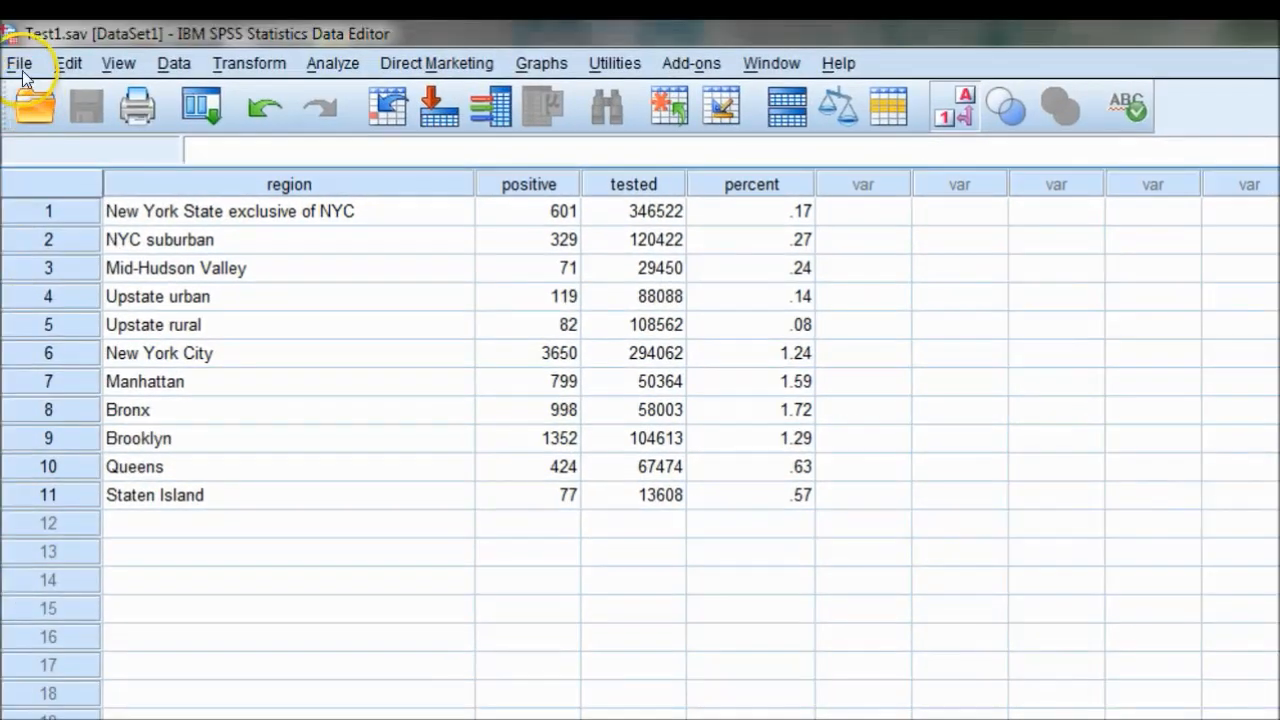
# Create a new empty dataset alongside Test1.sav.
pyautogui.click(19, 63)
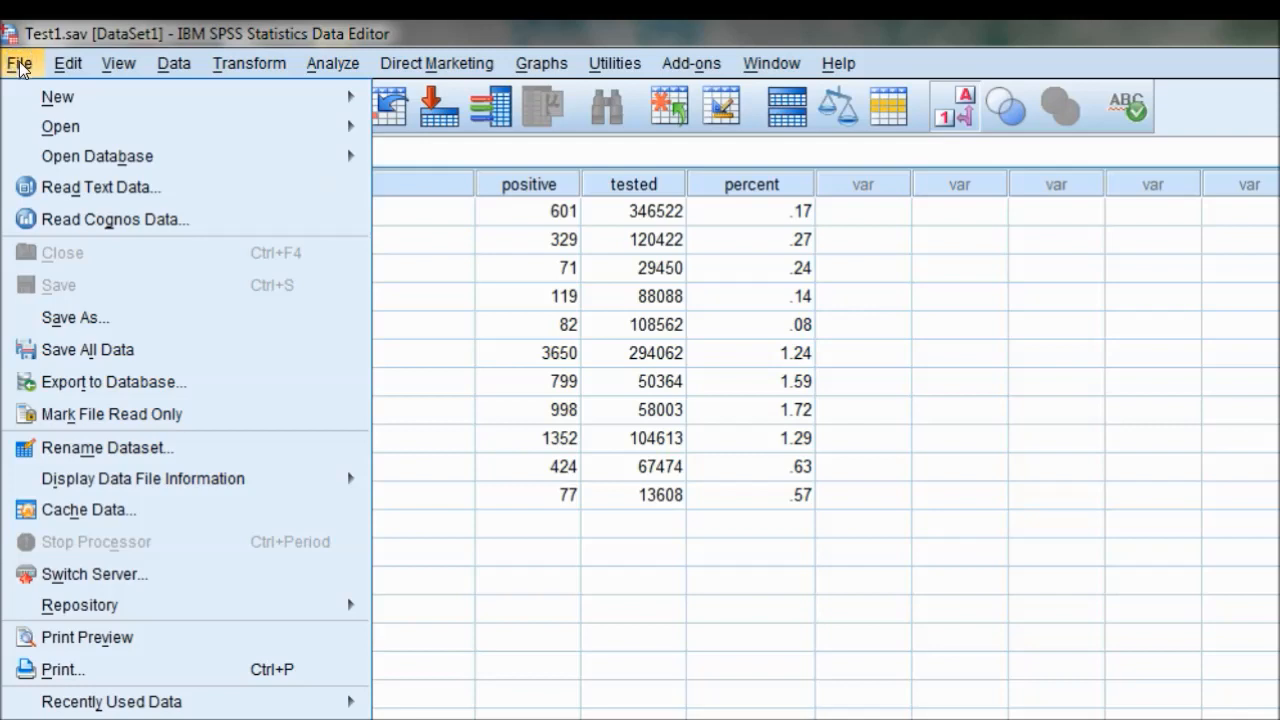
pyautogui.moveTo(57, 96)
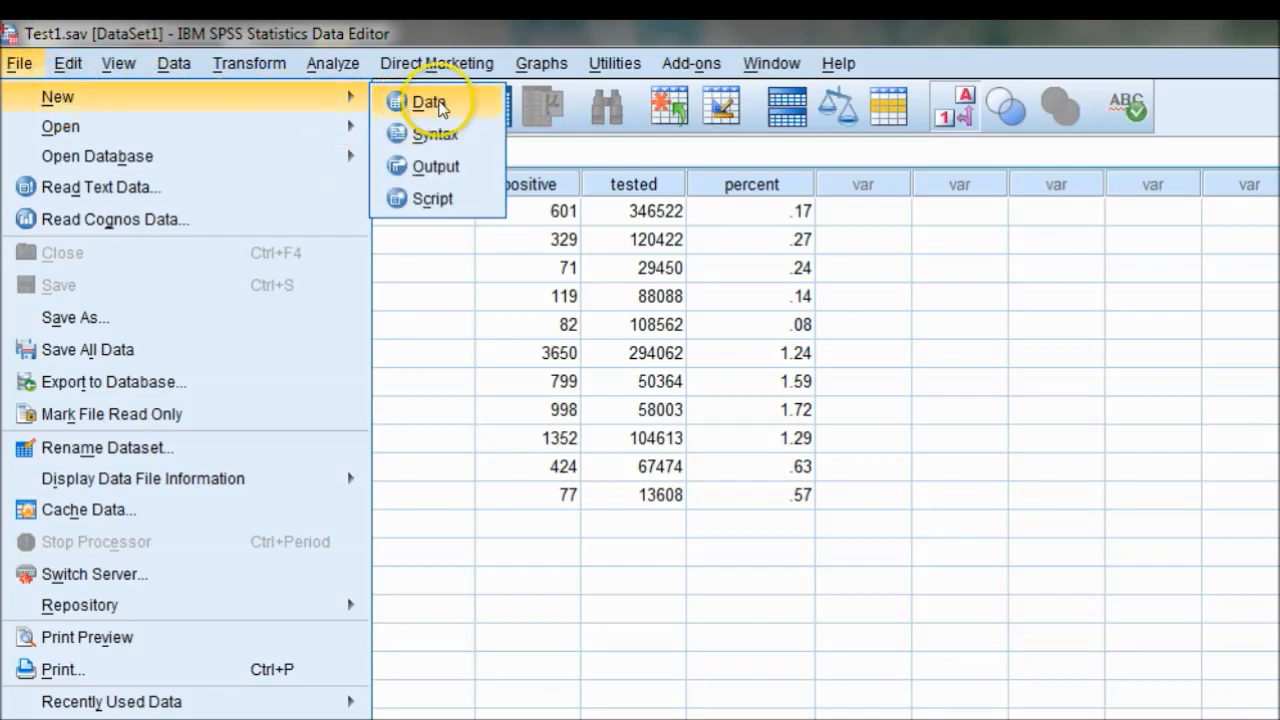
pyautogui.click(428, 103)
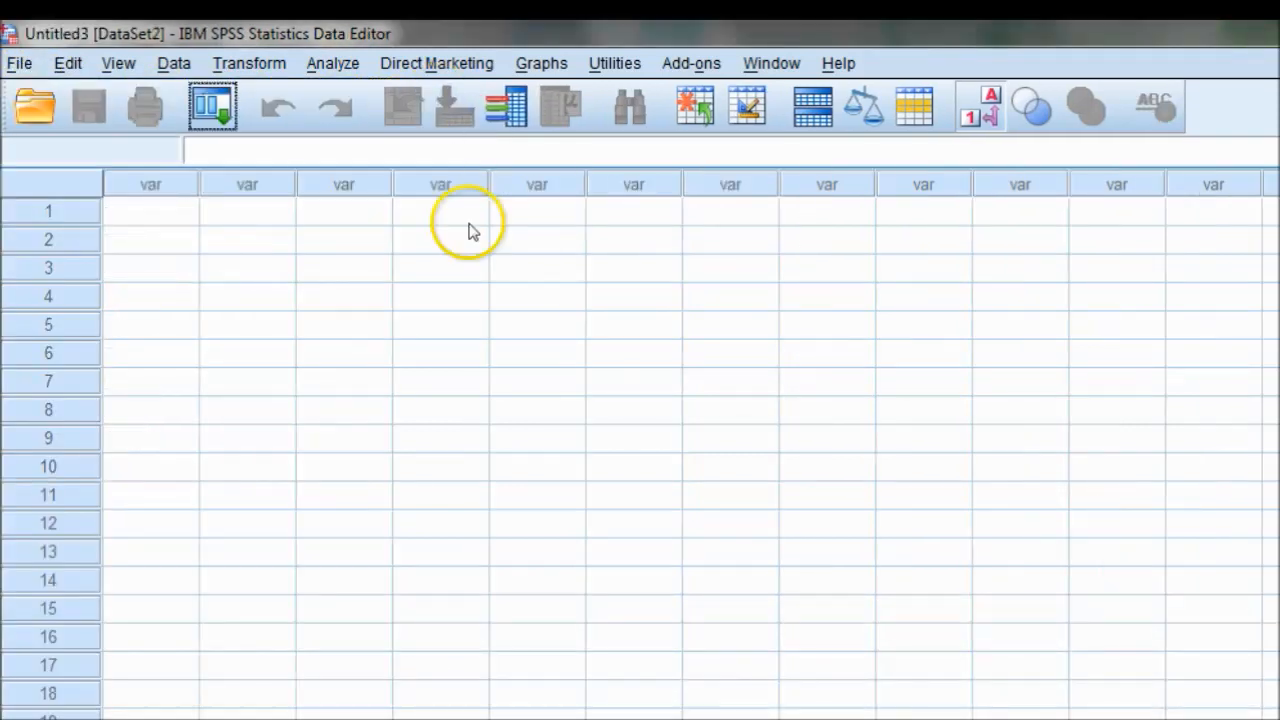
# Switch between the open windows, viewing the Test1.sav dataset, the new empty dataset and the output viewer.
pyautogui.click(797, 63)
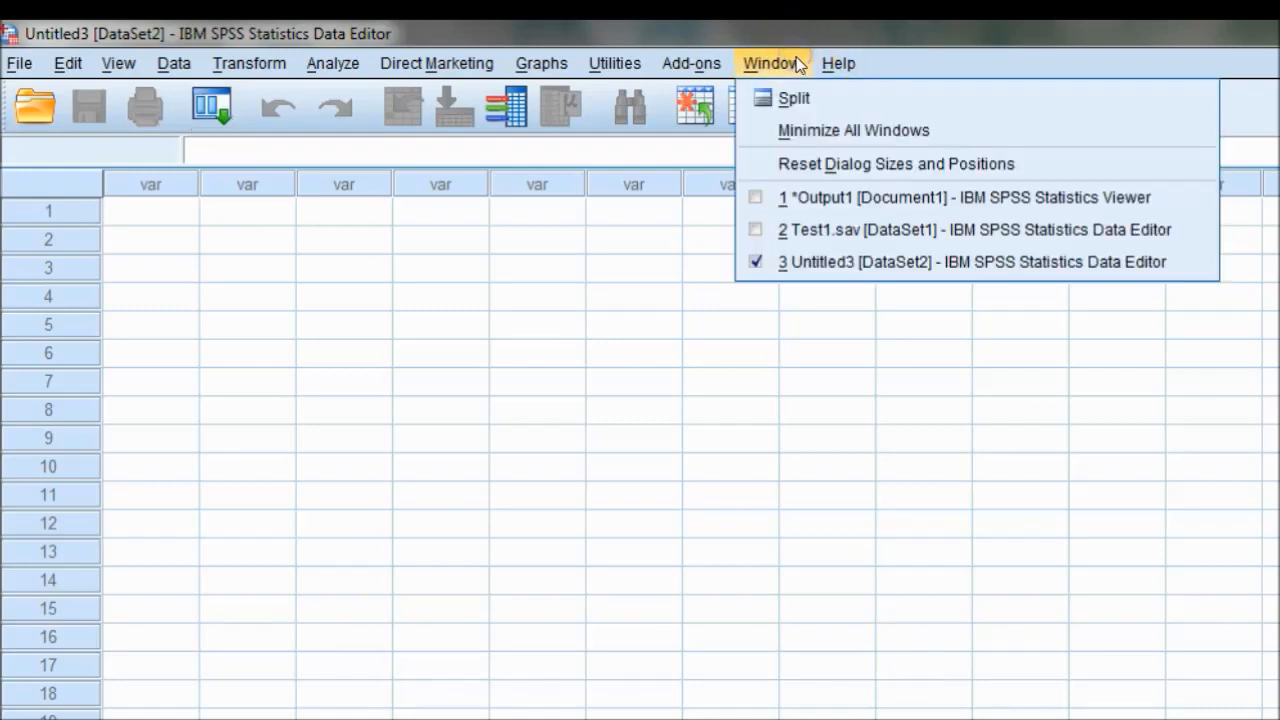
pyautogui.click(848, 232)
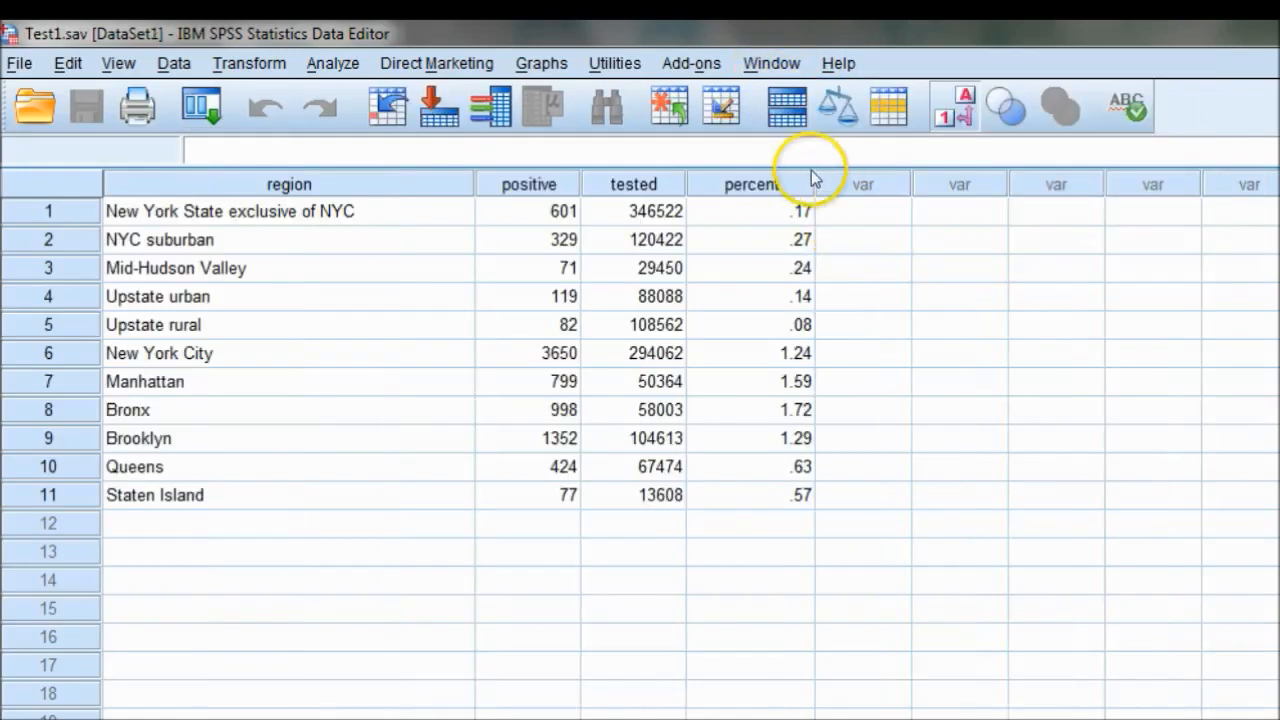
pyautogui.click(790, 63)
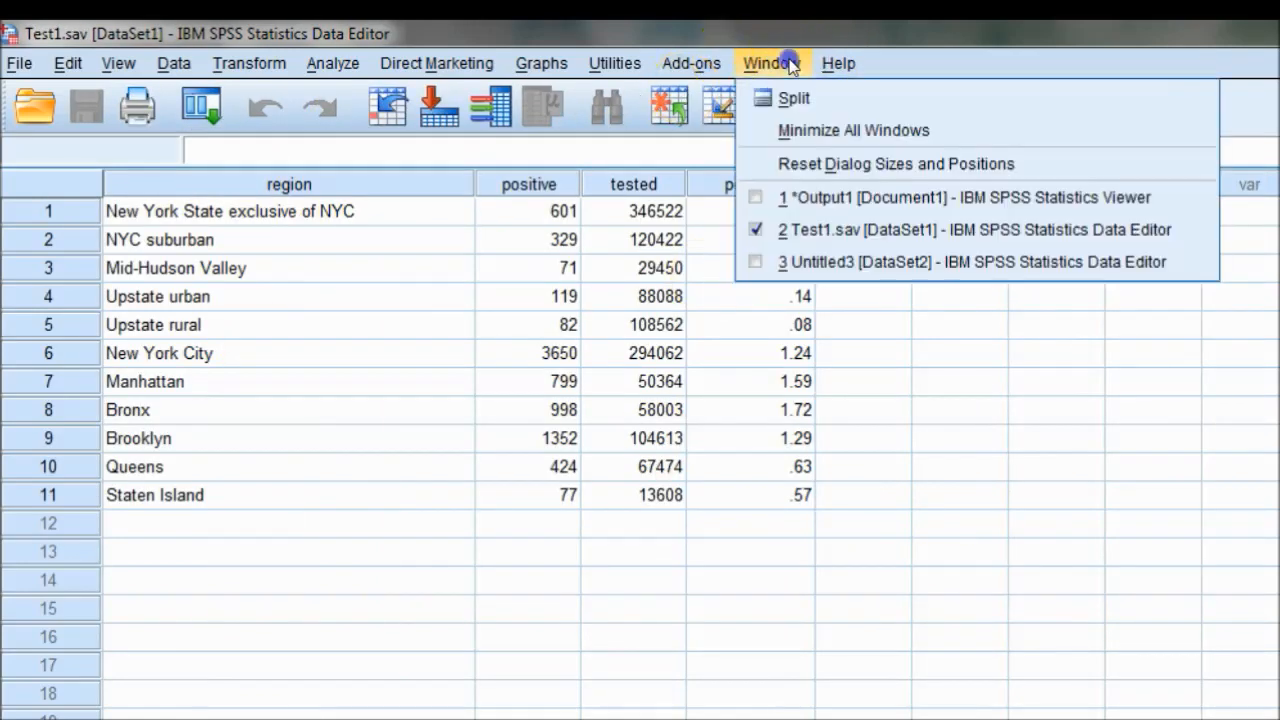
pyautogui.click(880, 261)
pyautogui.click(775, 60)
pyautogui.click(848, 195)
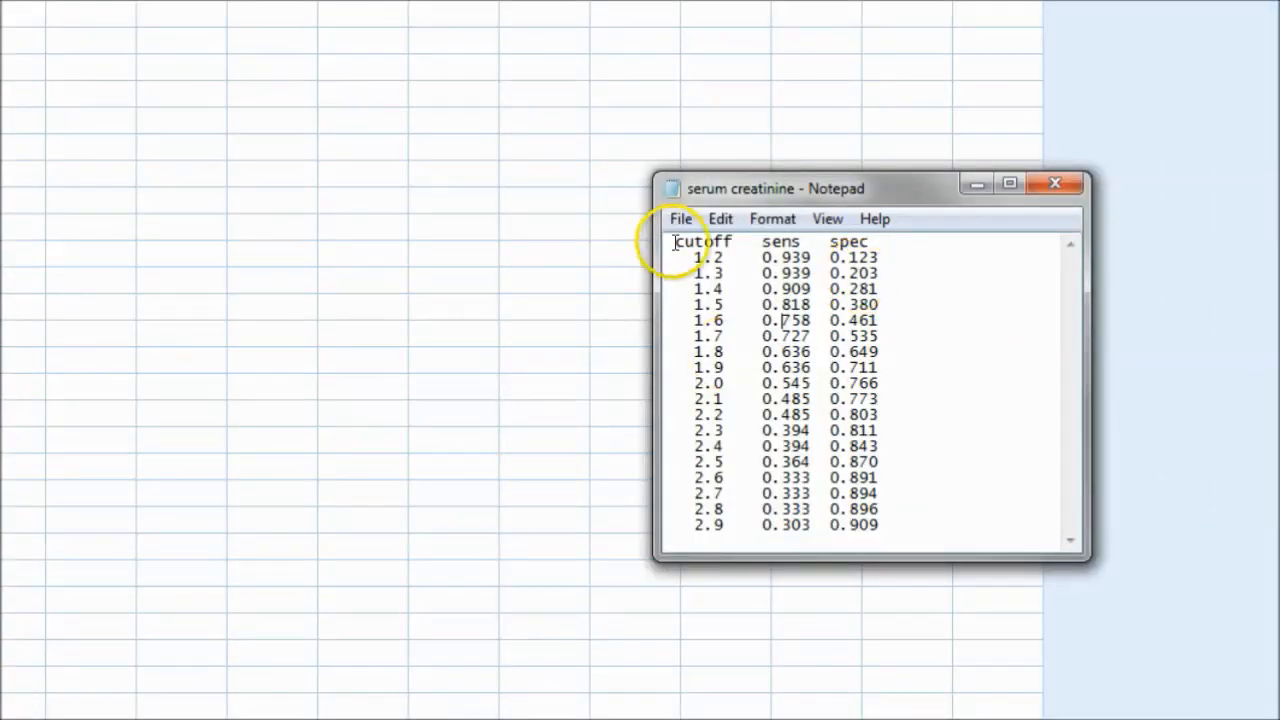
# Minimize the Notepad preview and open serum creatinine.txt from the chap06 folder of SPSS Datasets for text import.
pyautogui.click(975, 186)
pyautogui.click(17, 50)
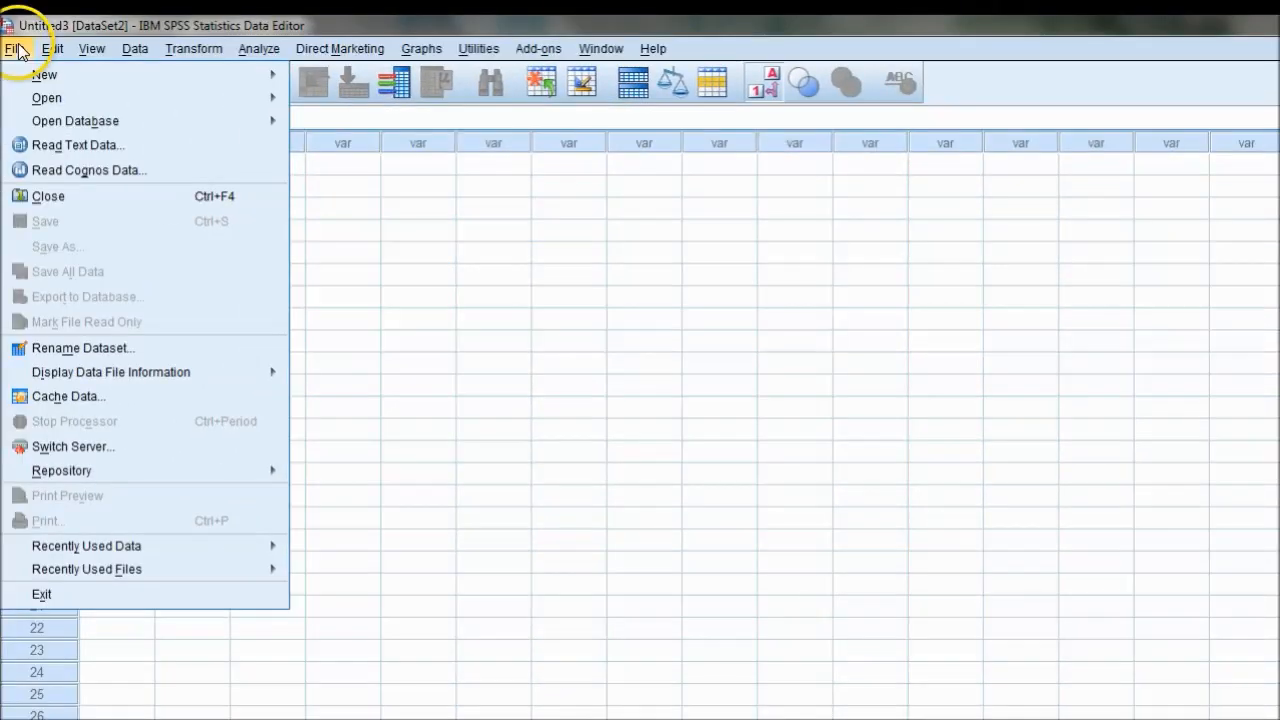
pyautogui.click(78, 145)
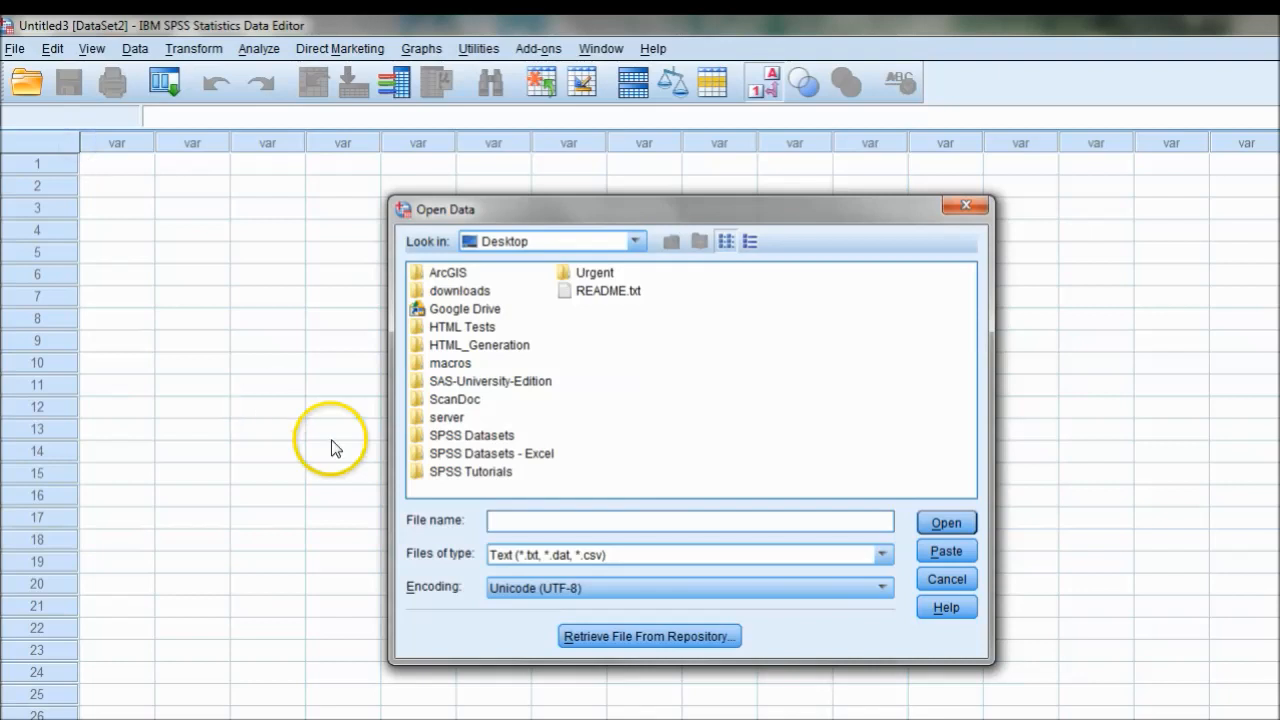
pyautogui.doubleClick(483, 440)
pyautogui.click(451, 366)
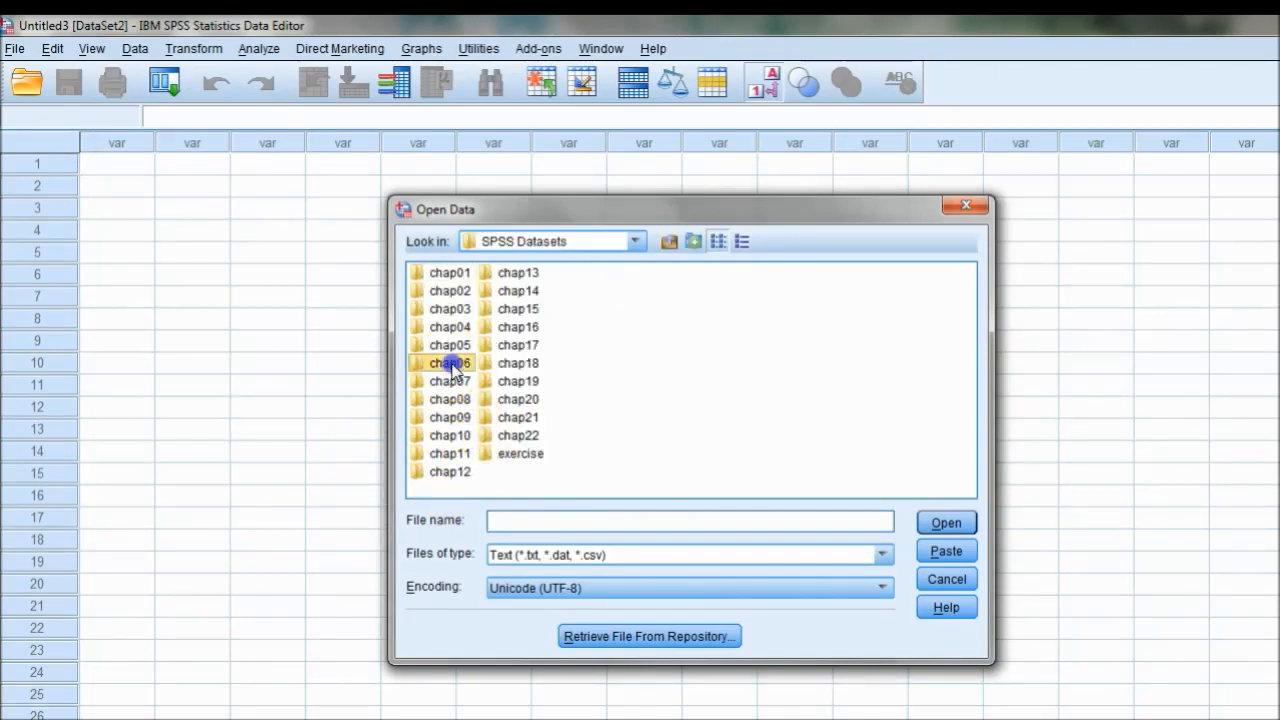
pyautogui.doubleClick(451, 366)
pyautogui.click(483, 292)
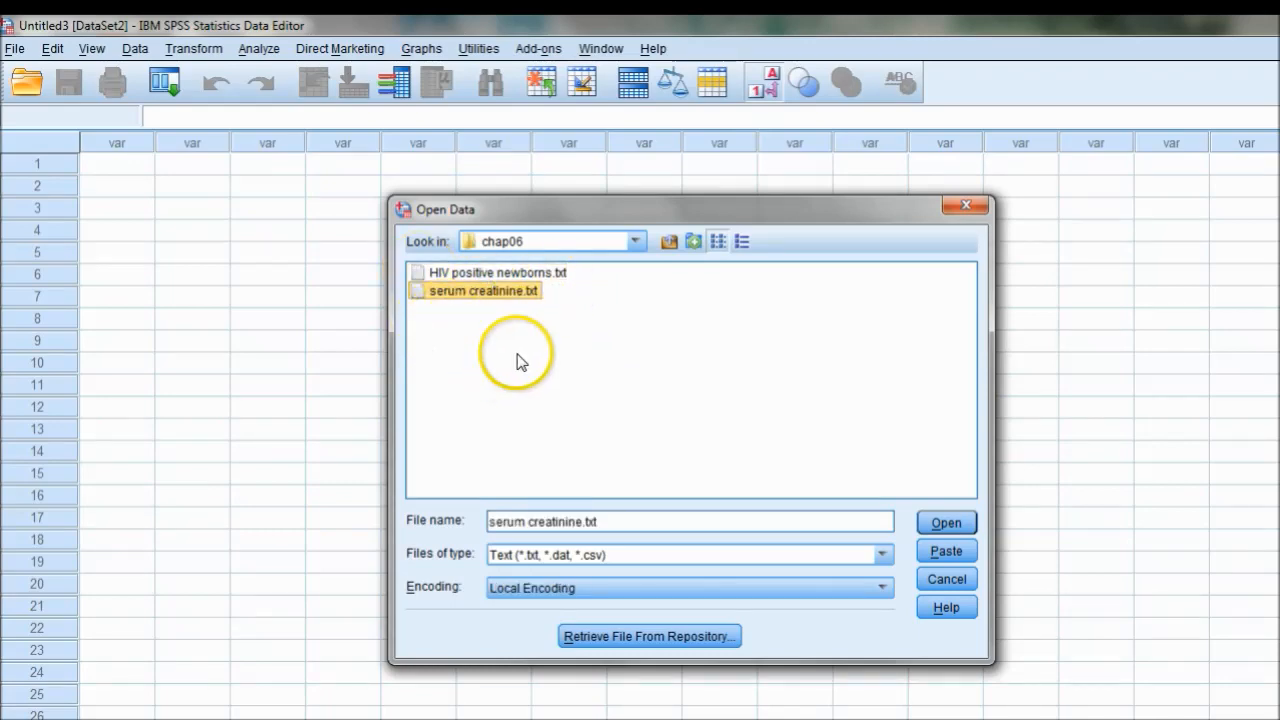
pyautogui.click(937, 523)
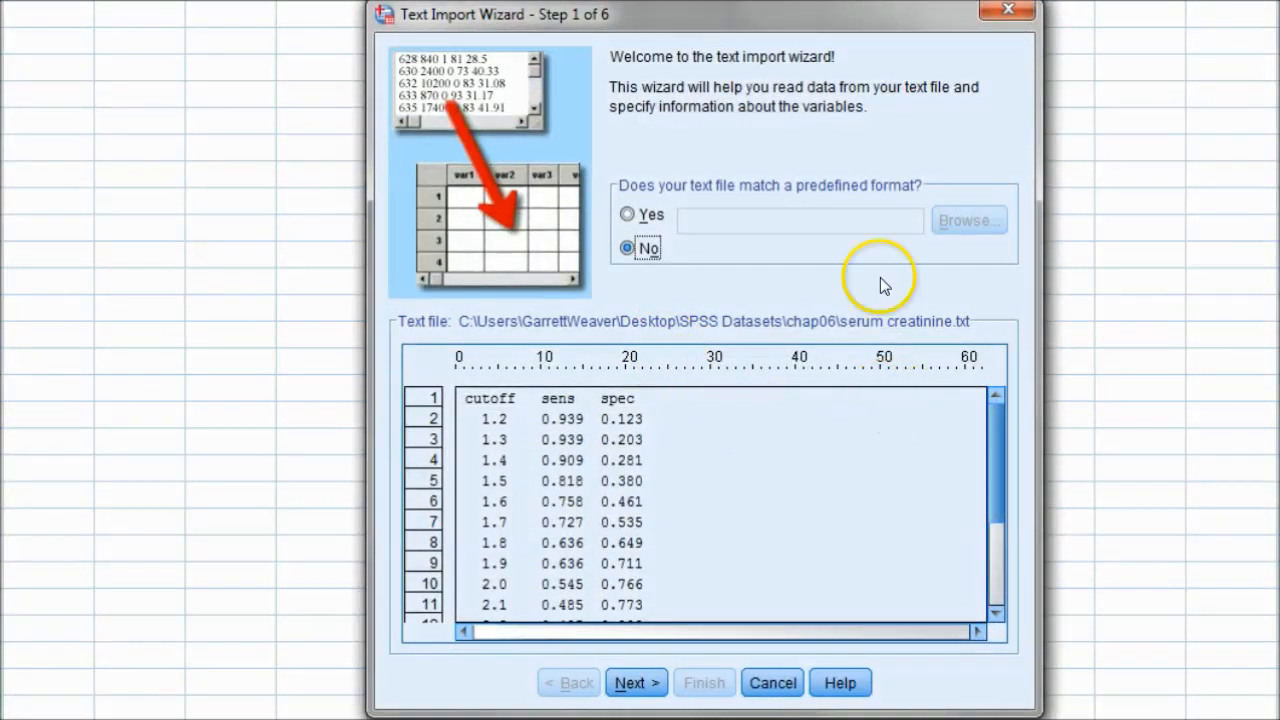
# Define the text file as fixed width with variable names at the top, importing all cases from line 2 with one line per case.
pyautogui.click(637, 683)
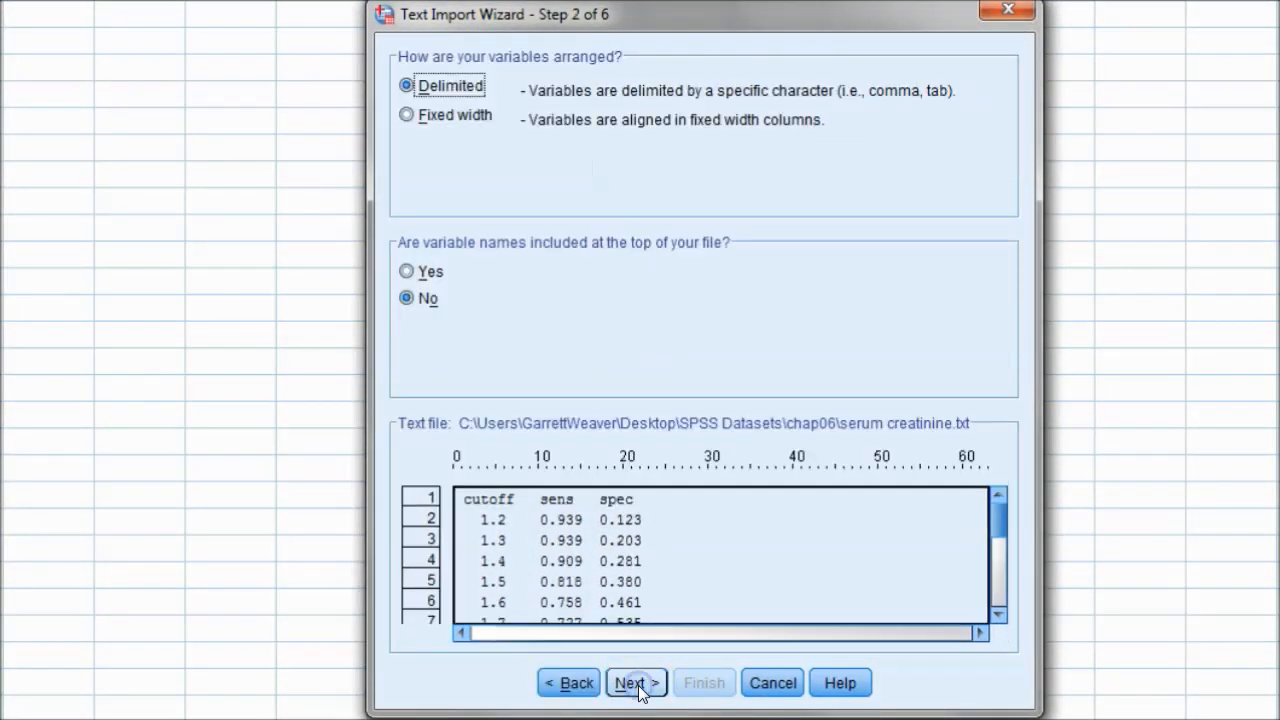
pyautogui.click(437, 118)
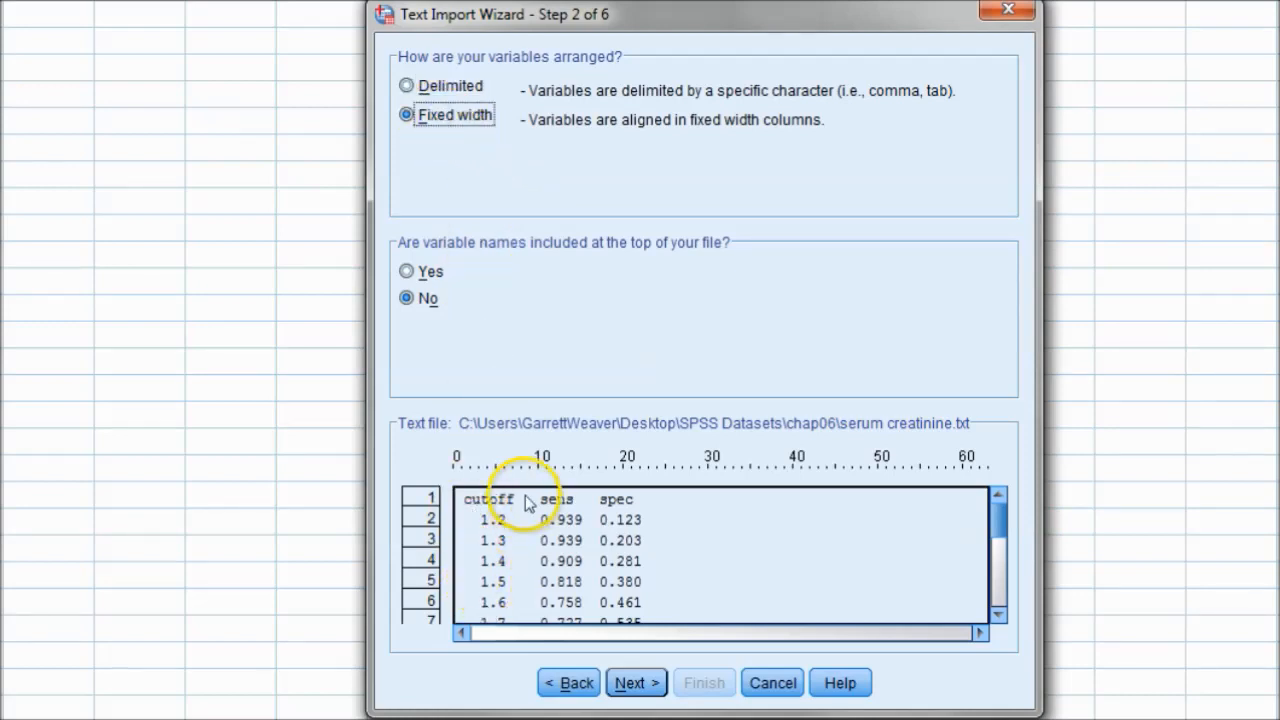
pyautogui.click(432, 276)
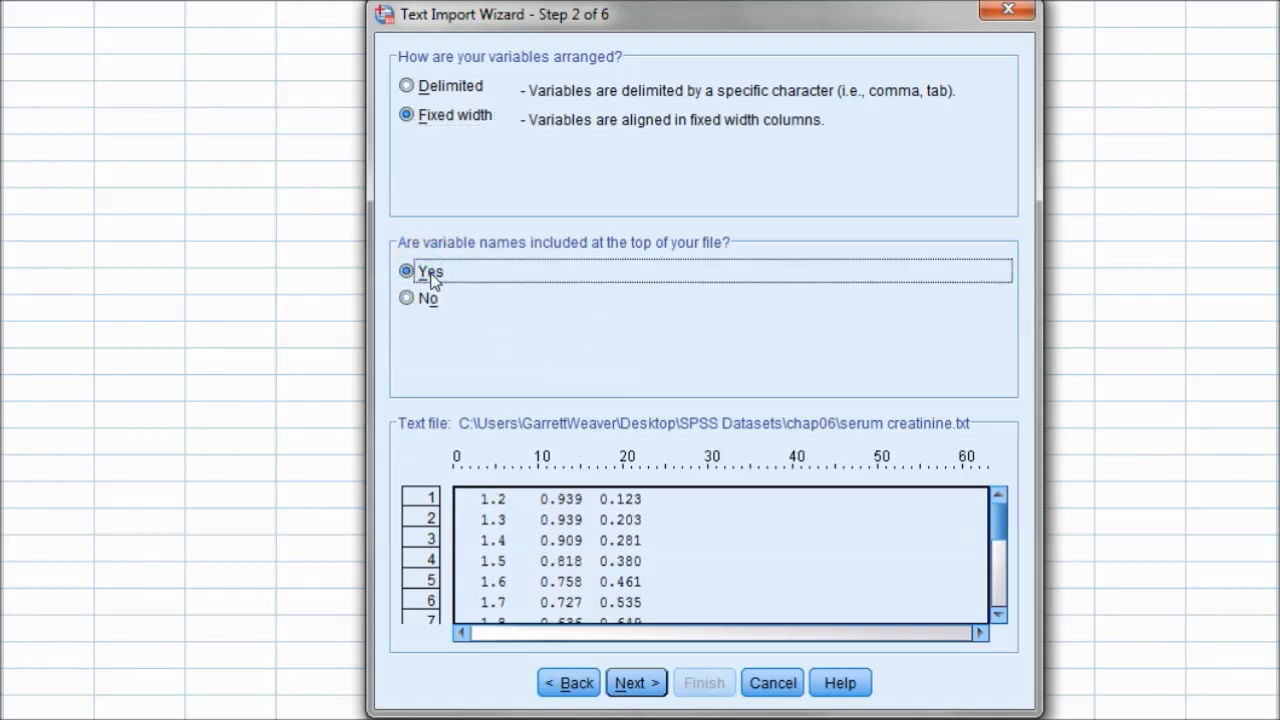
pyautogui.click(632, 686)
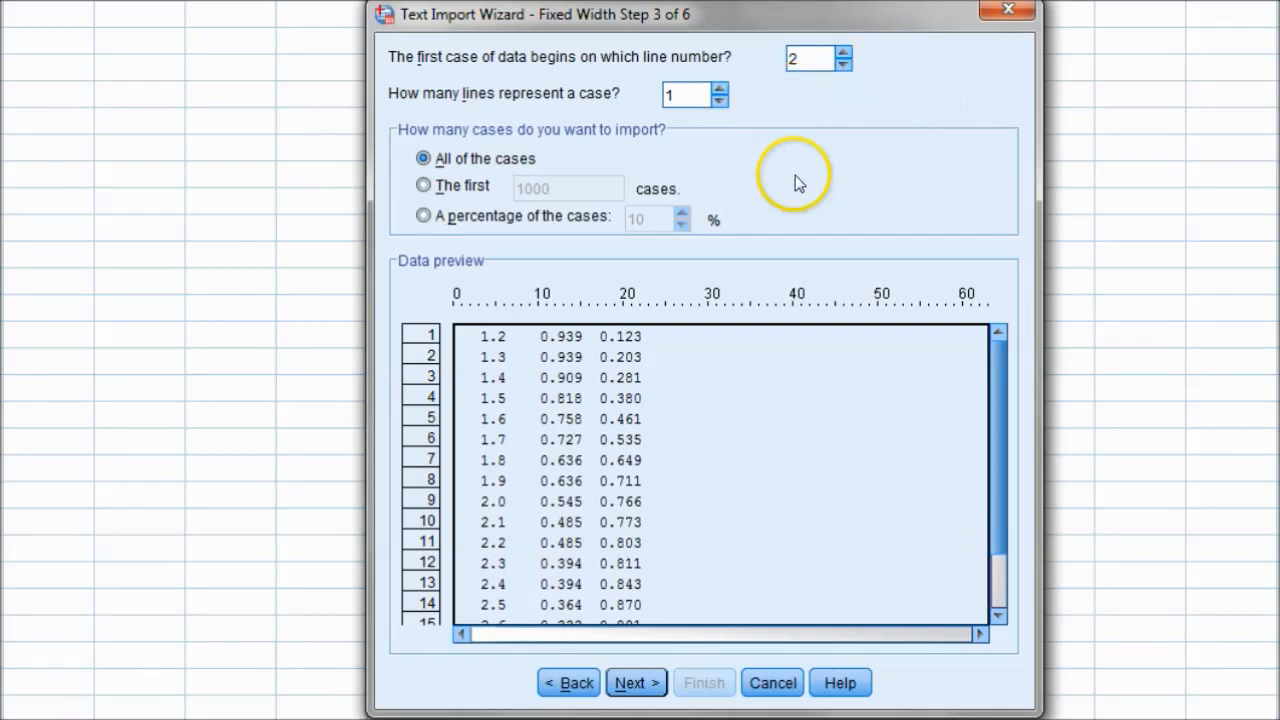
pyautogui.click(633, 684)
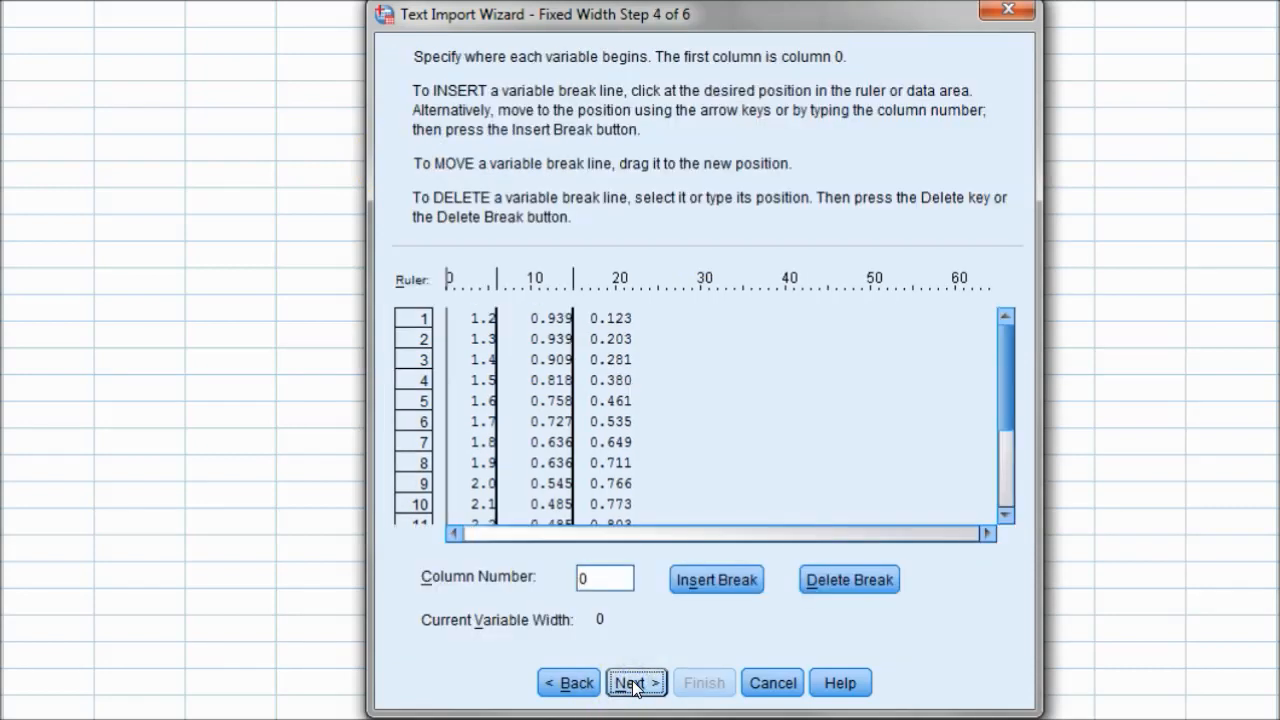
# Delete all the preset variable break lines from the fixed-width data preview.
pyautogui.click(494, 484)
pyautogui.click(852, 580)
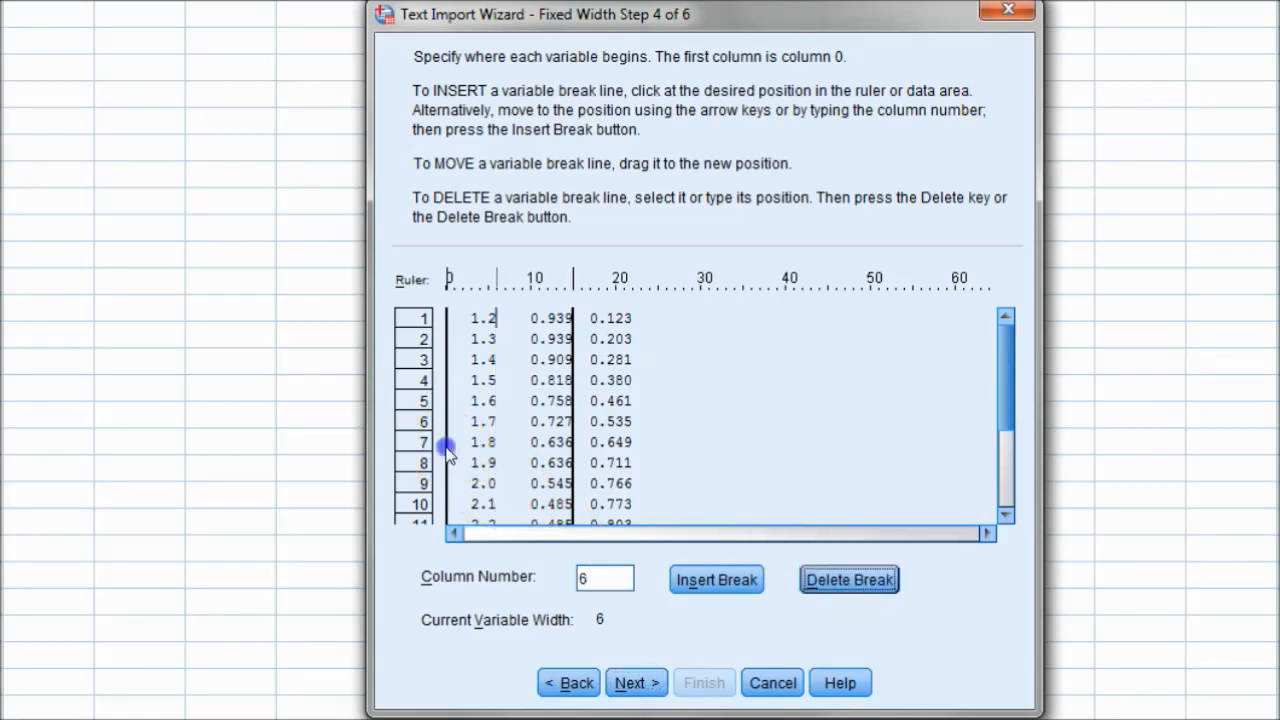
pyautogui.click(845, 580)
pyautogui.click(573, 398)
pyautogui.click(836, 584)
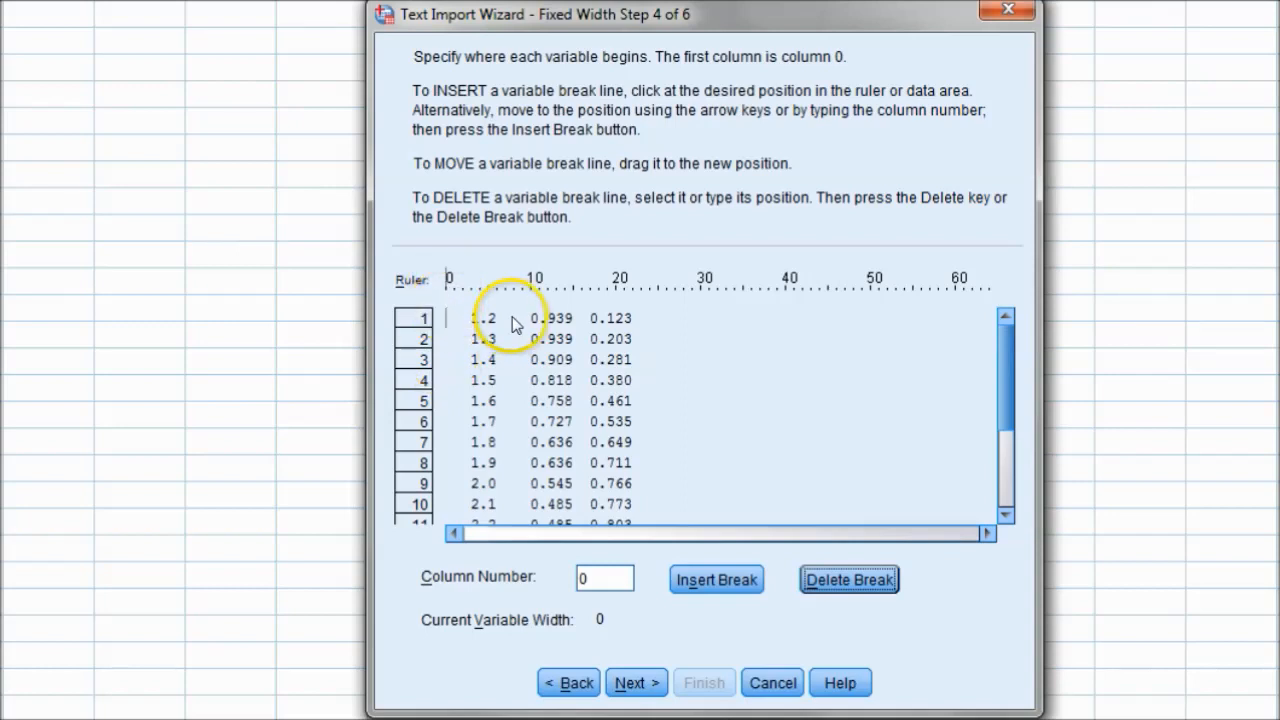
# Insert variable breaks at columns 3, 10 and 17, where each column of values begins, and accept the layout.
pyautogui.click(472, 384)
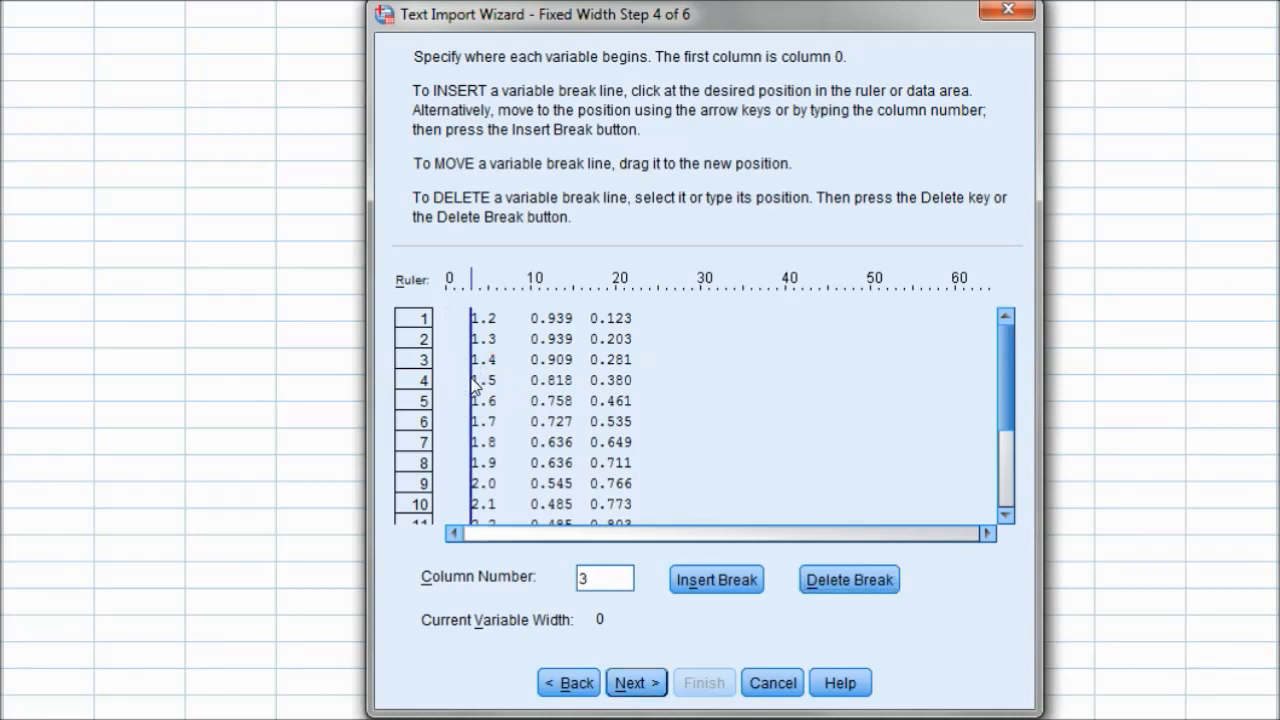
pyautogui.click(532, 408)
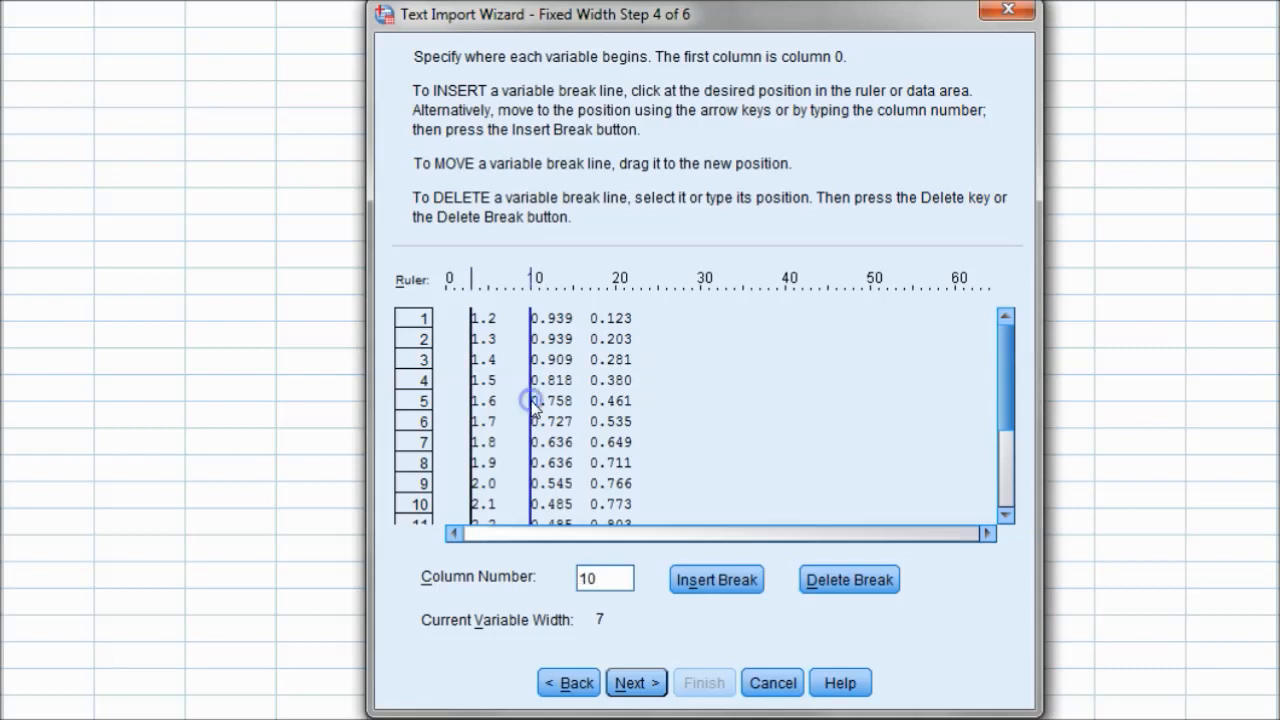
pyautogui.click(591, 408)
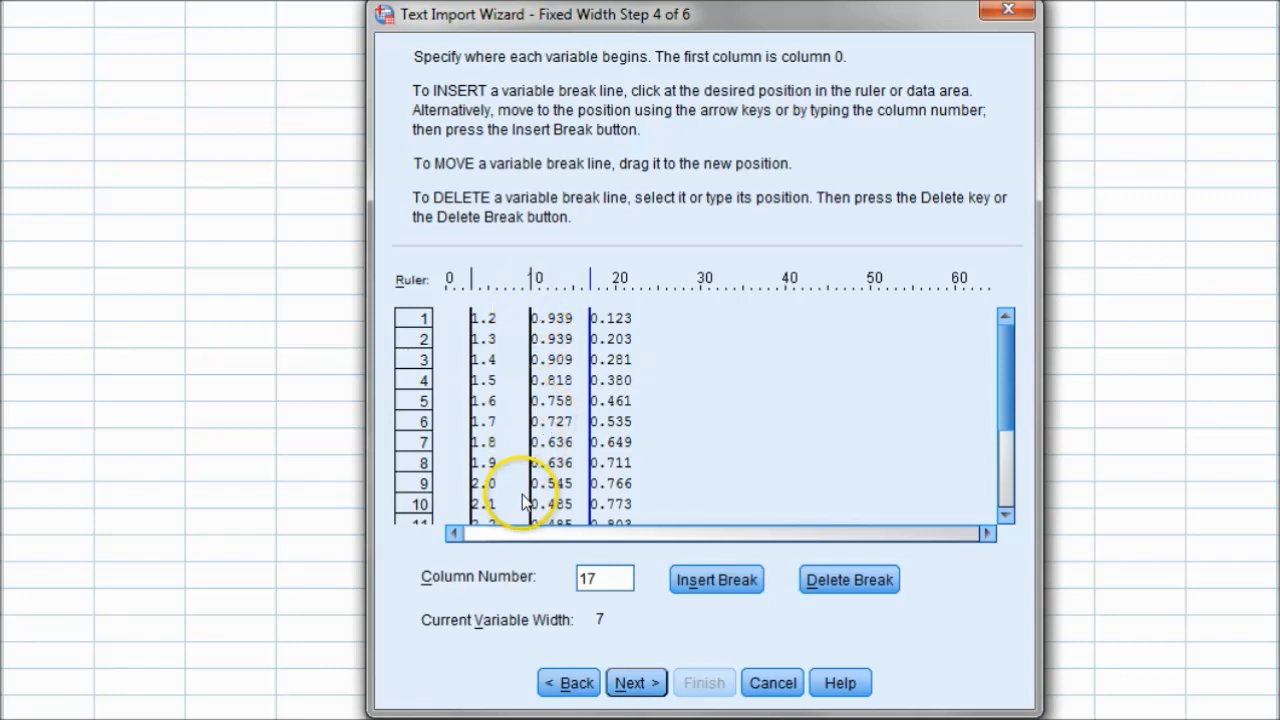
pyautogui.click(631, 684)
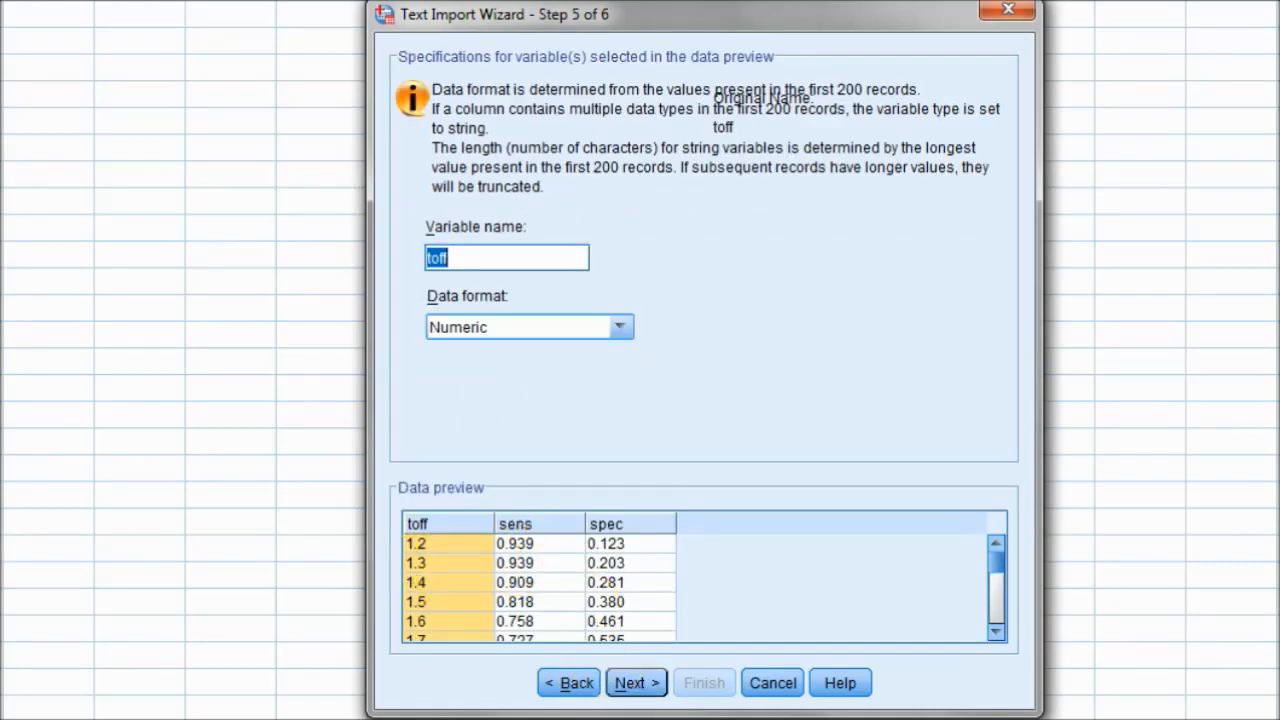
# Check the variable names in the Notepad source file, rename the first variable as cutoff, and finish the text import.
pyautogui.hotkey('alt', 'Tab')
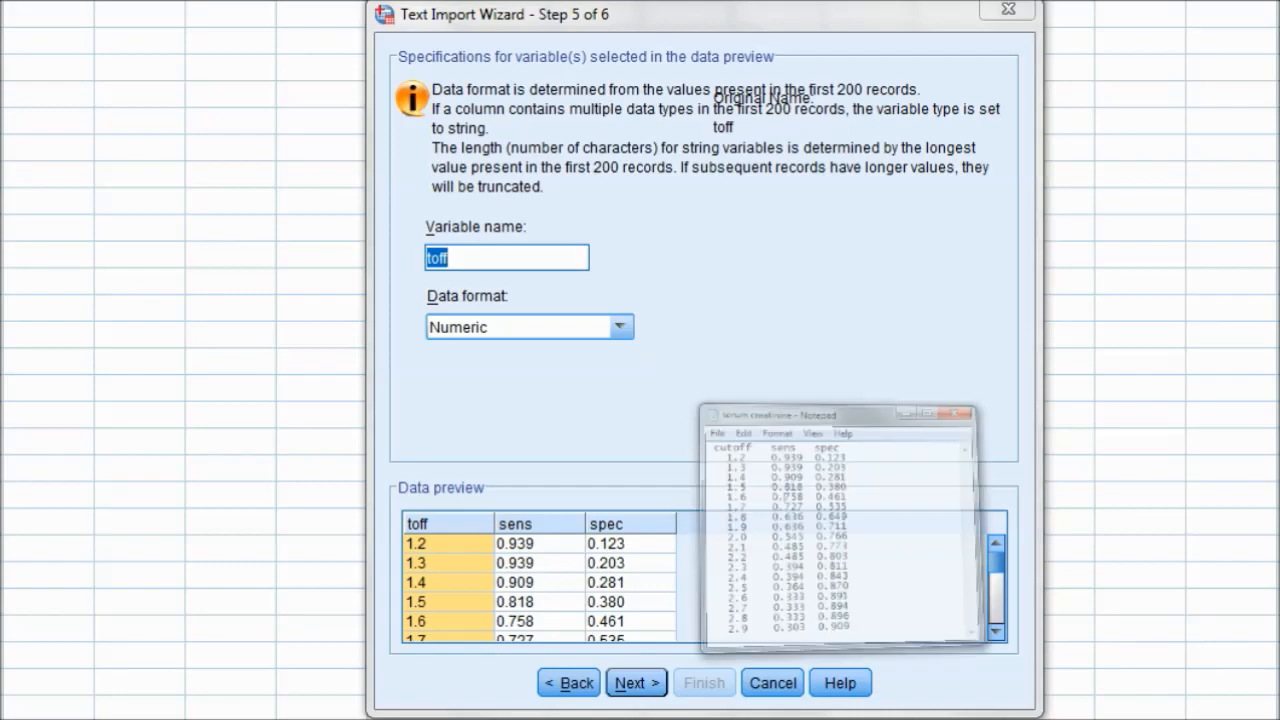
pyautogui.moveTo(1211, 100); pyautogui.dragTo(2, 166)
pyautogui.click(452, 258)
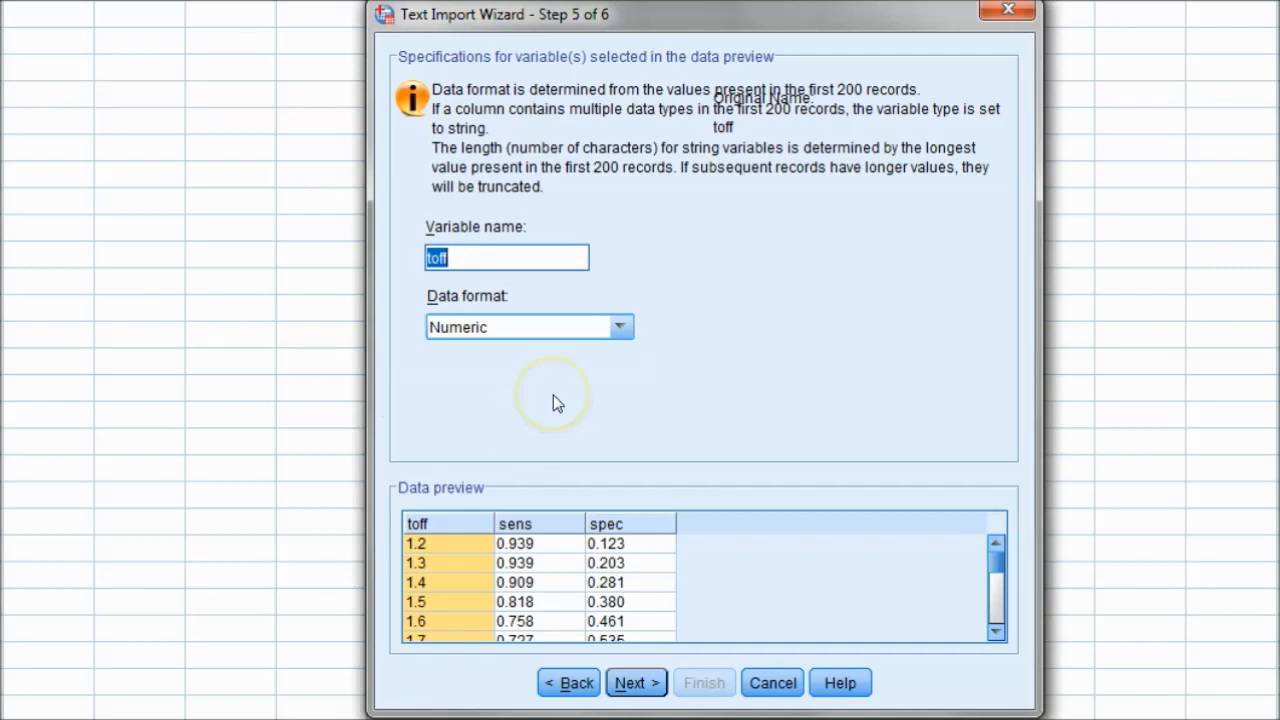
pyautogui.press('BackSpace')
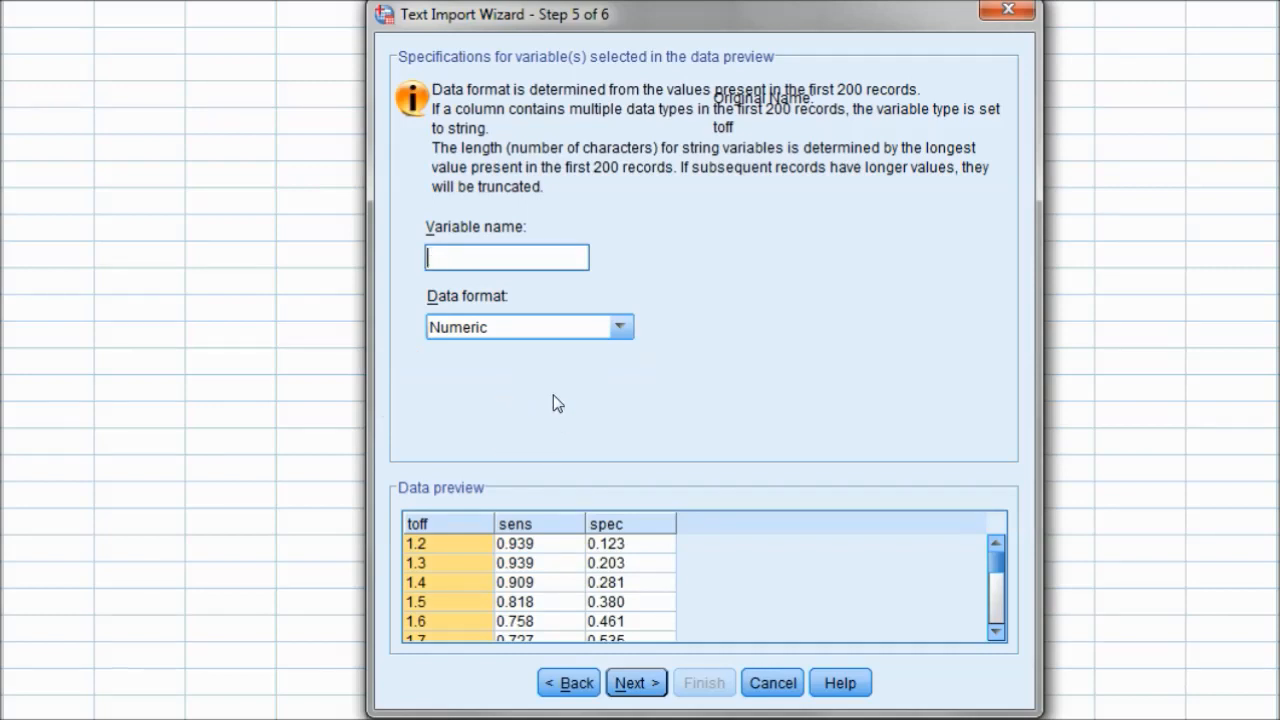
pyautogui.write('cutoff')
pyautogui.click(625, 682)
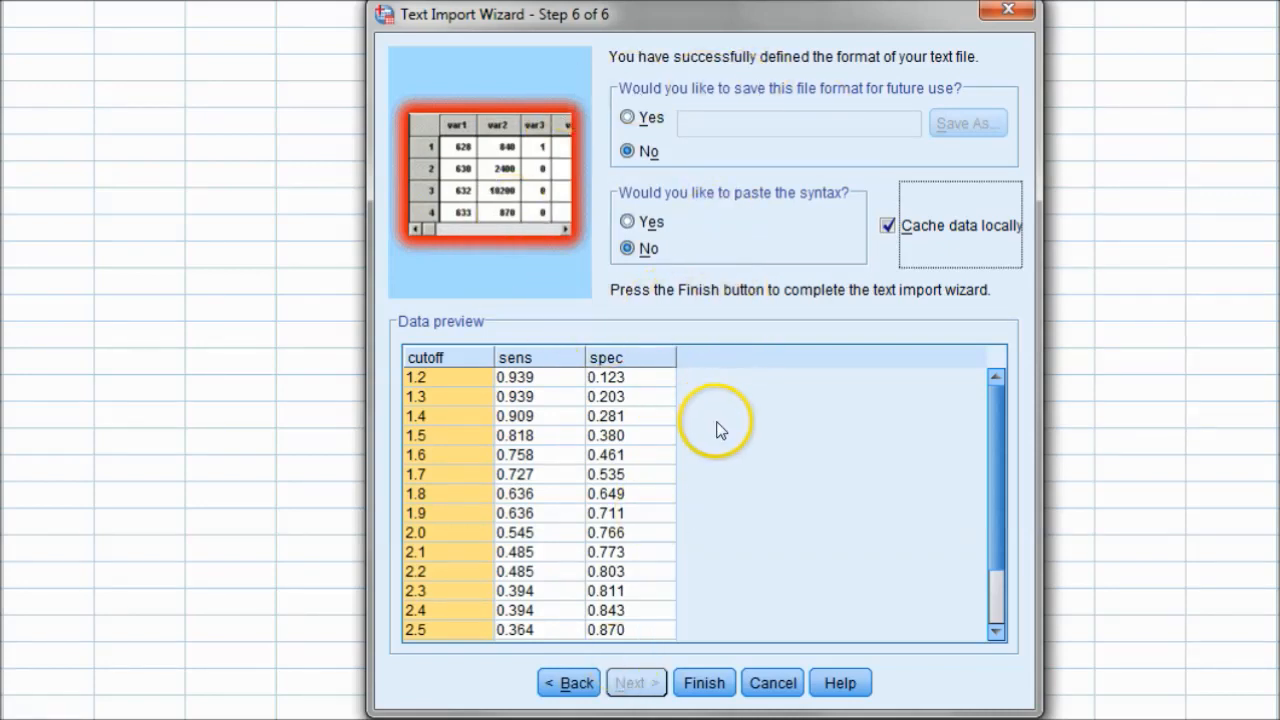
pyautogui.click(704, 683)
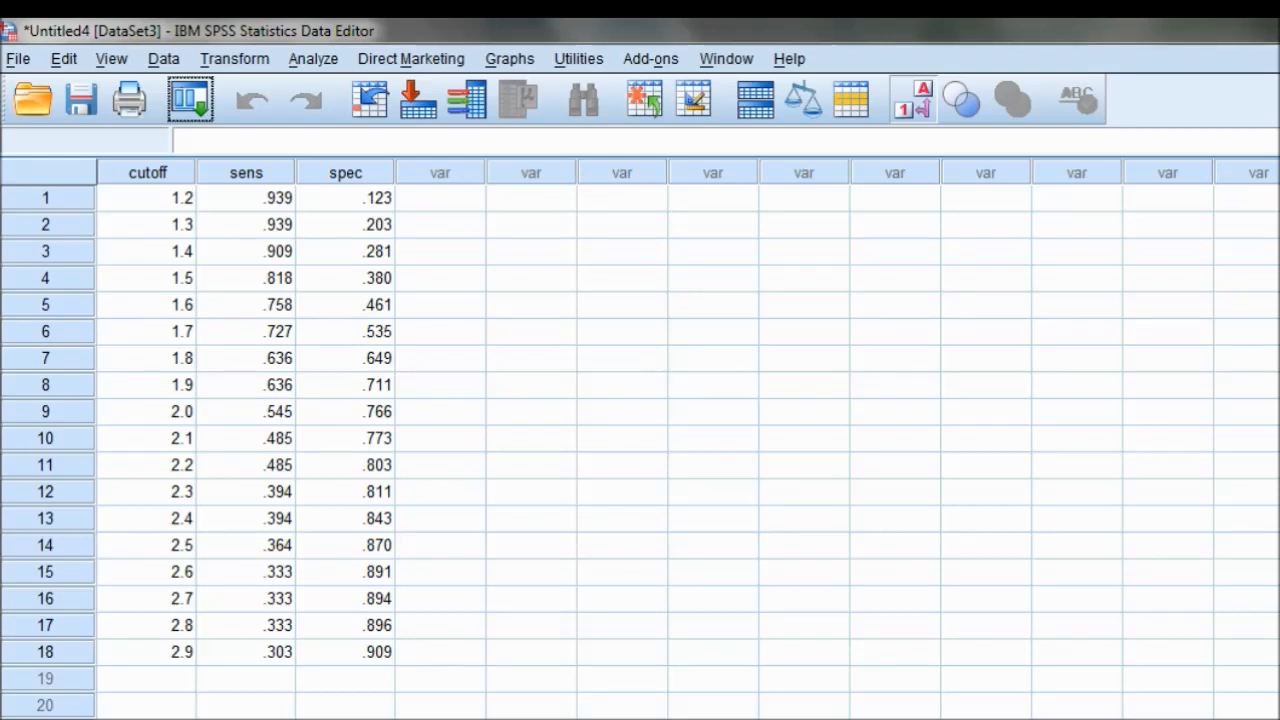
pyautogui.click(711, 594)
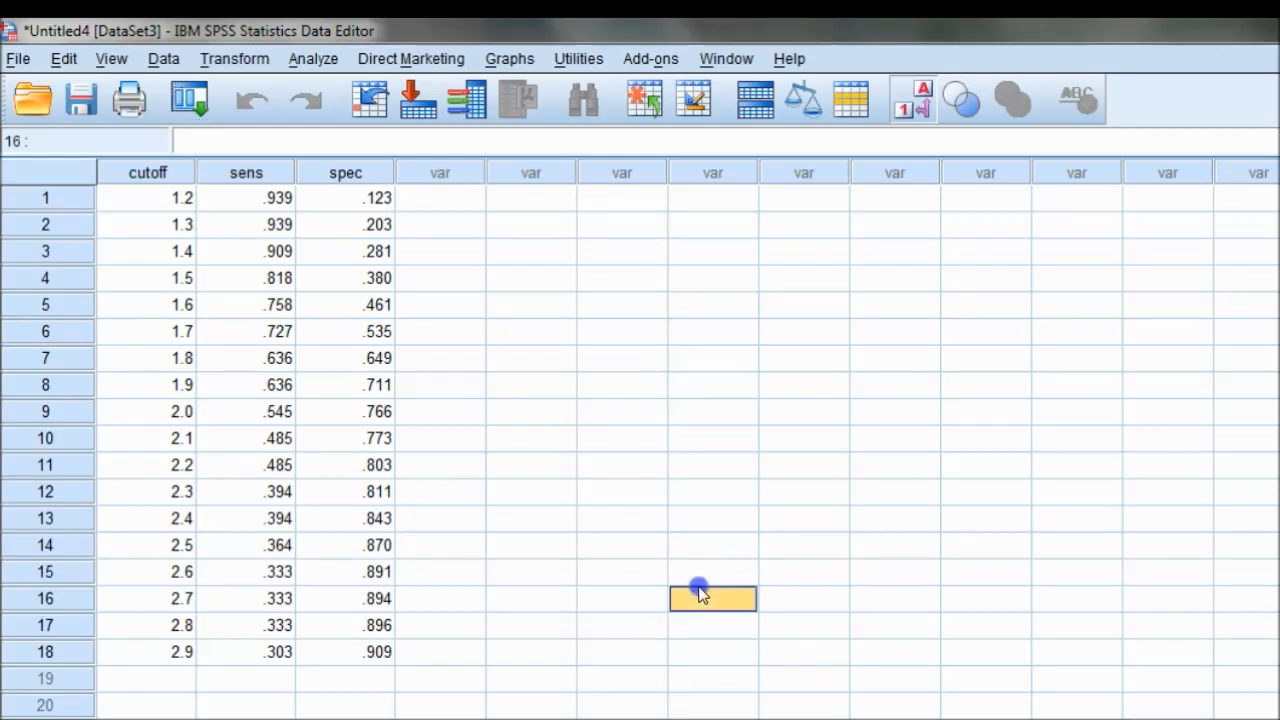
pyautogui.click(533, 385)
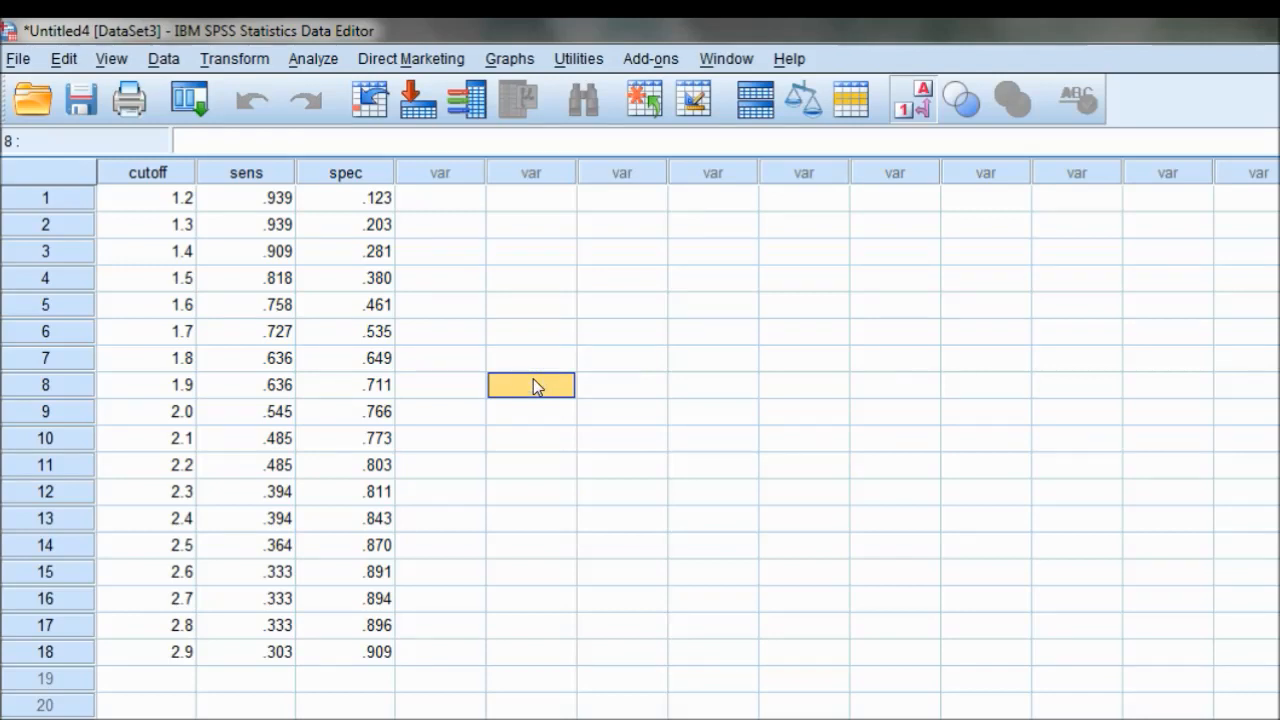